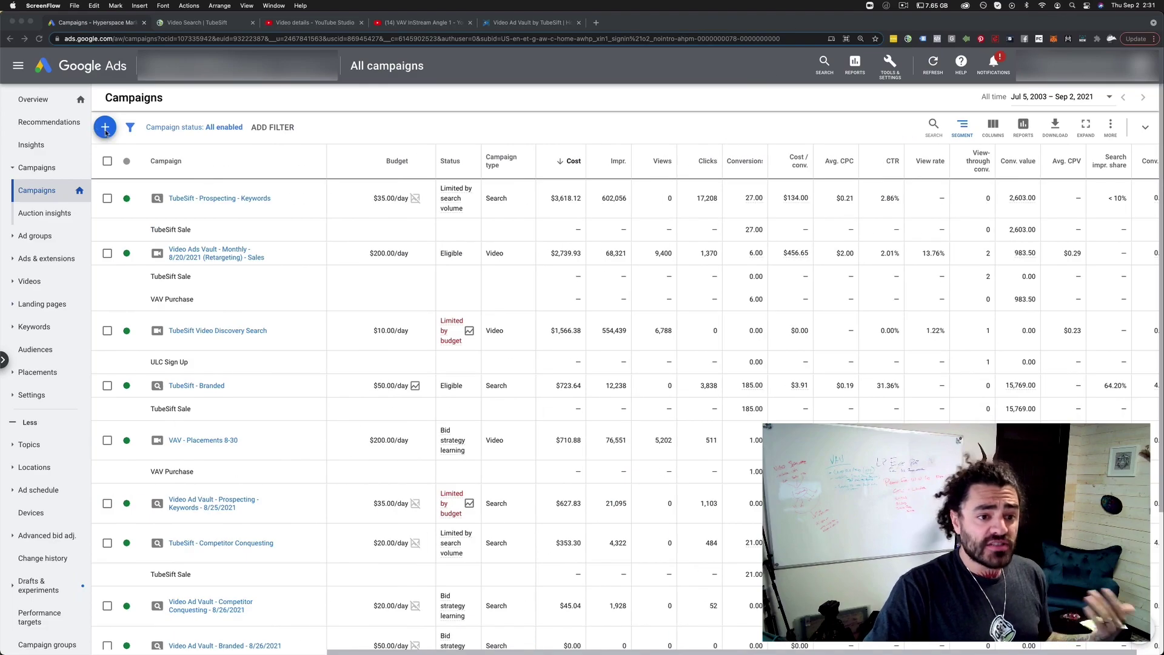
Step: Create a new campaign with the Sales goal and Video campaign type, then continue to settings
left_click(106, 131)
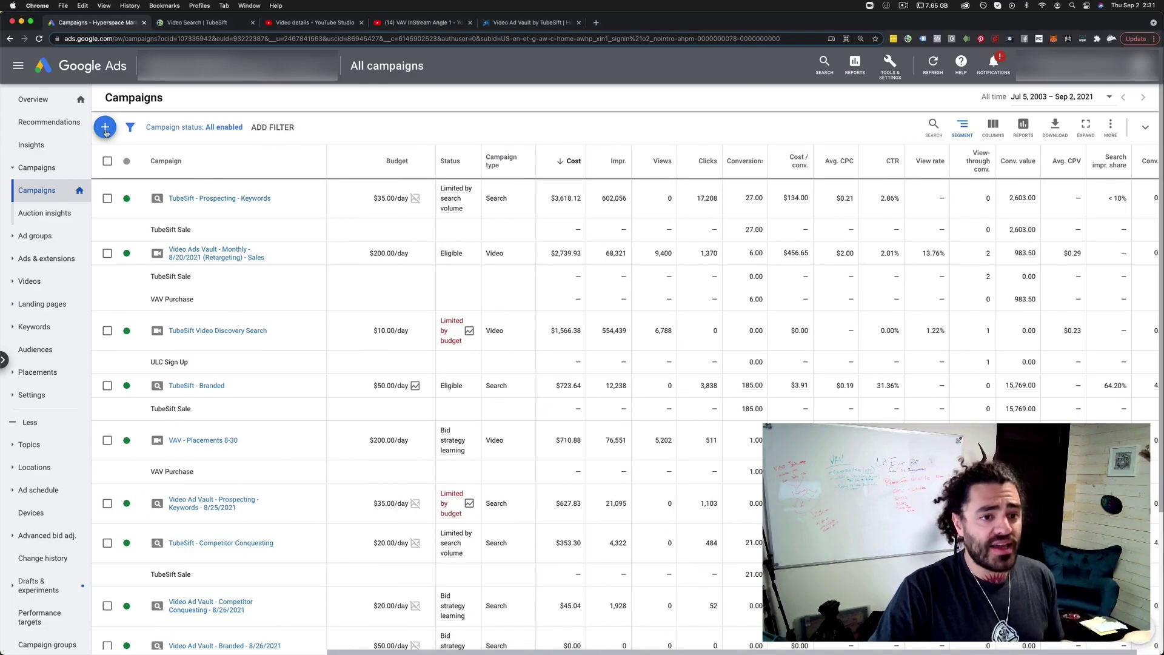
left_click(108, 129)
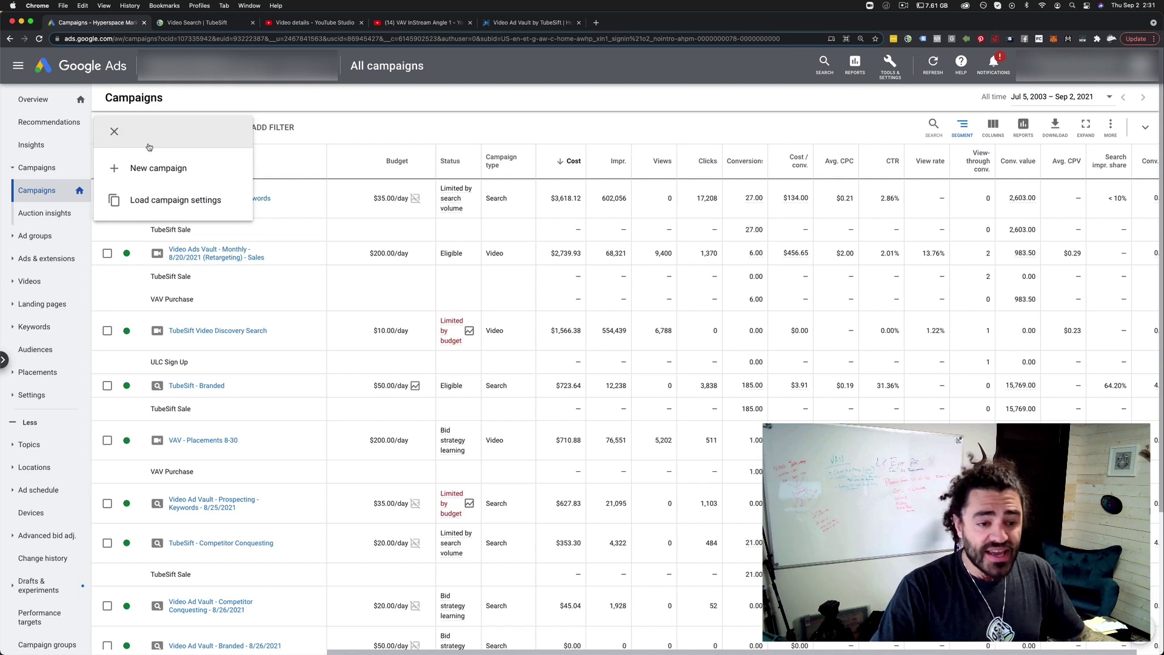
left_click(159, 169)
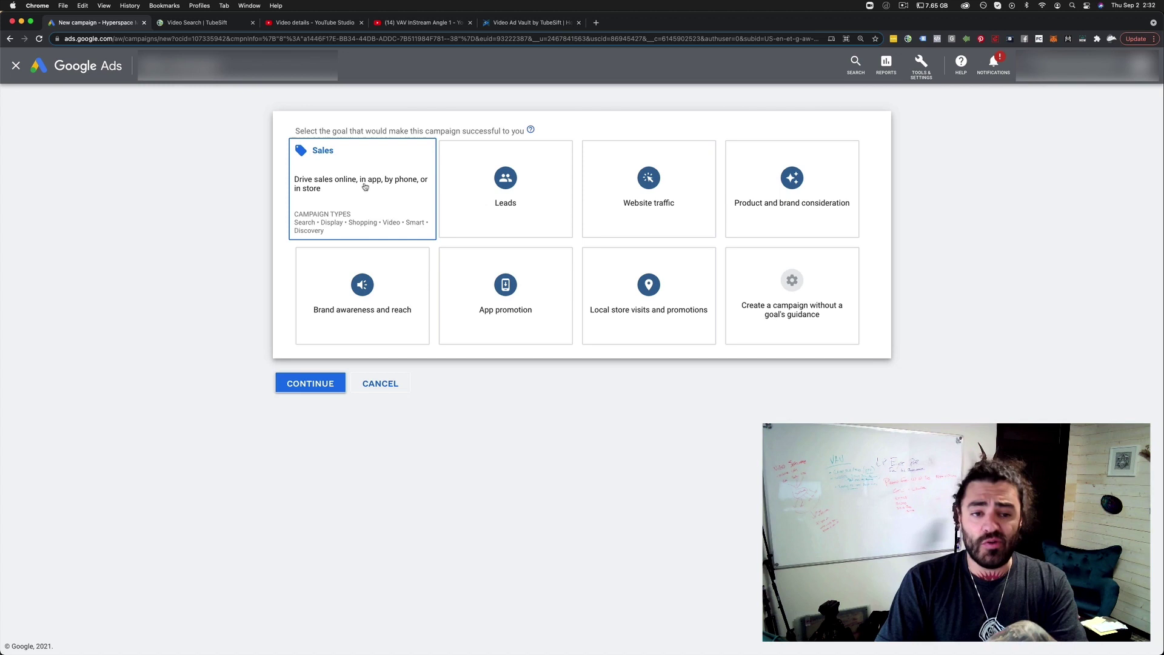
left_click(365, 187)
scroll(787, 388, "down", 2)
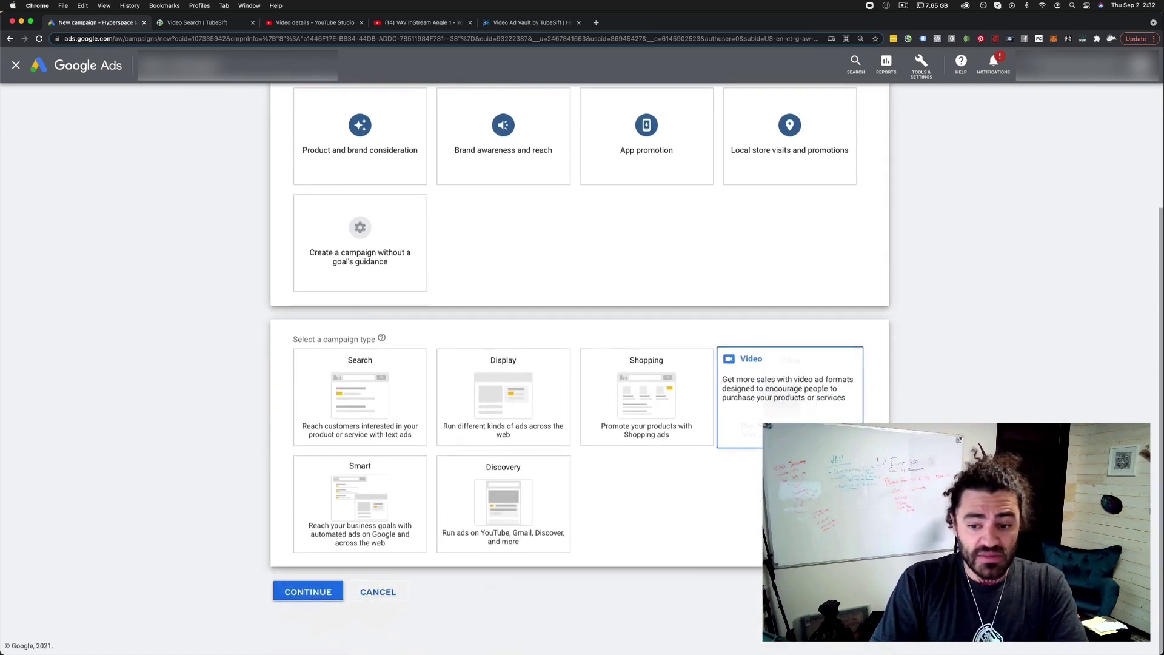
left_click(787, 388)
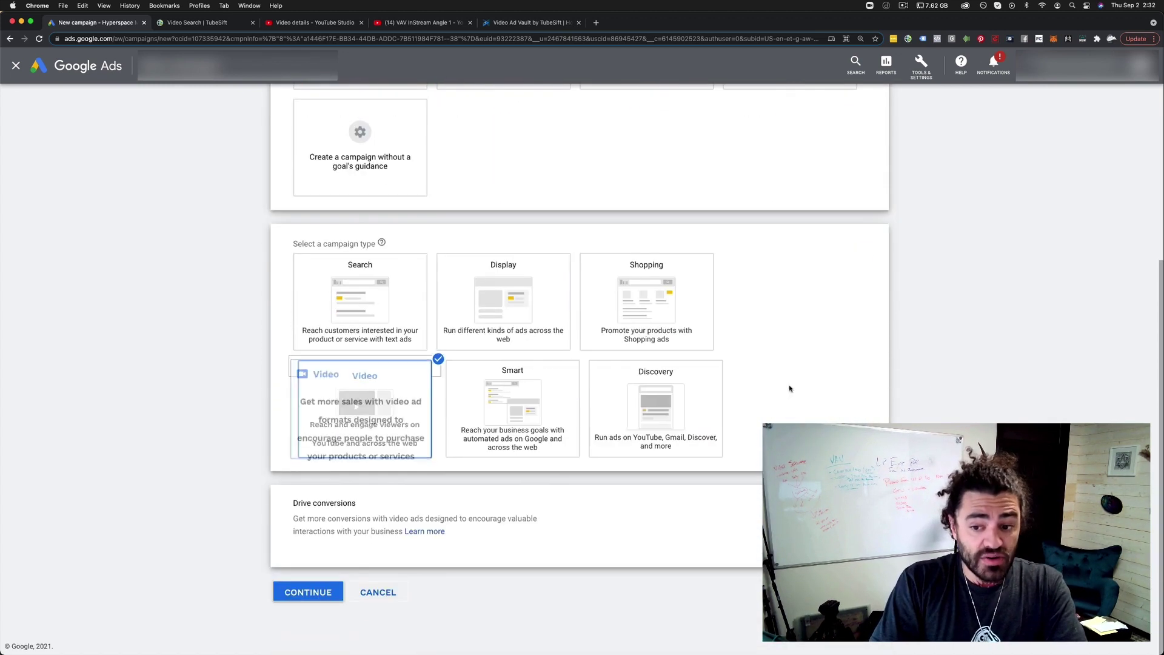
left_click(308, 592)
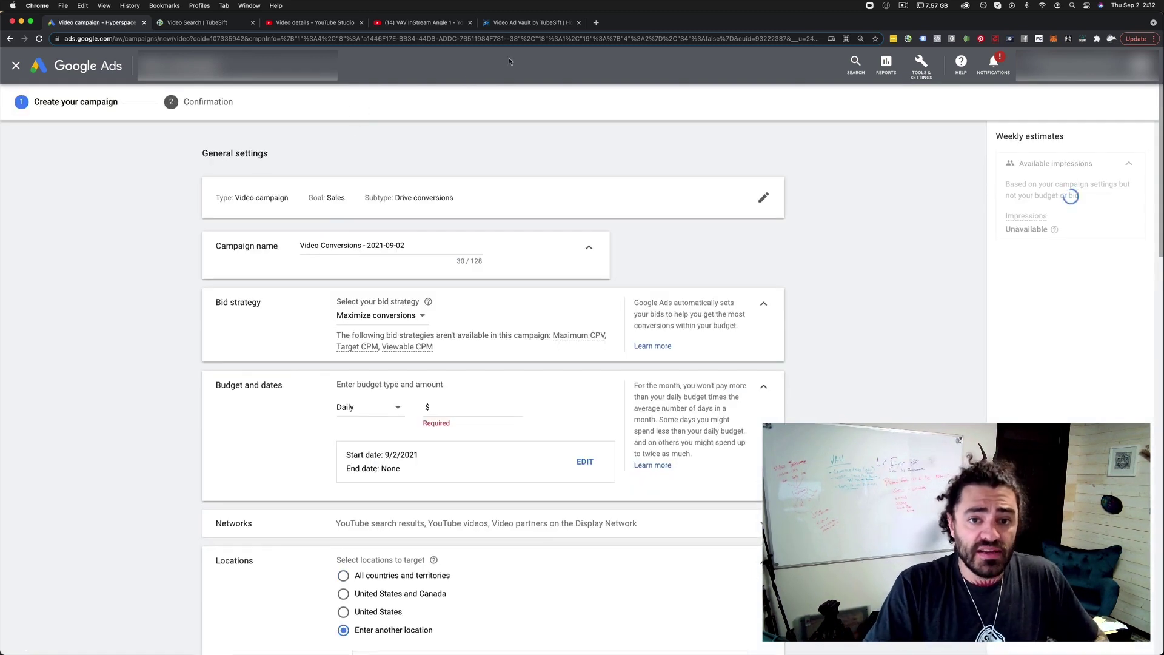
left_click(922, 68)
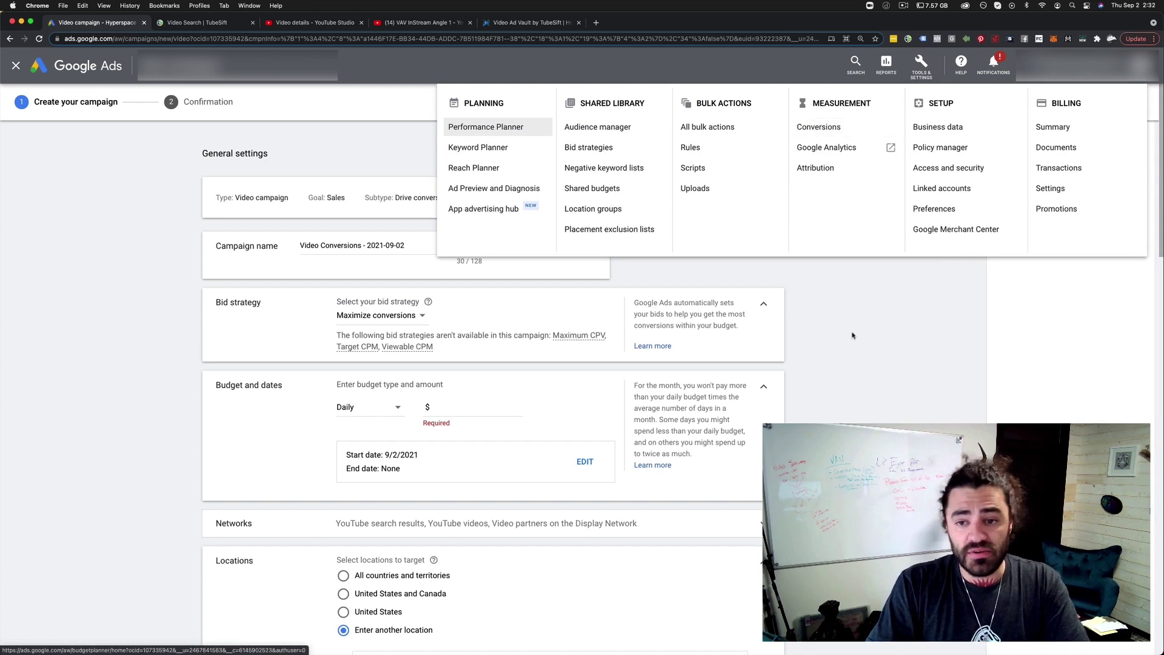
left_click(871, 354)
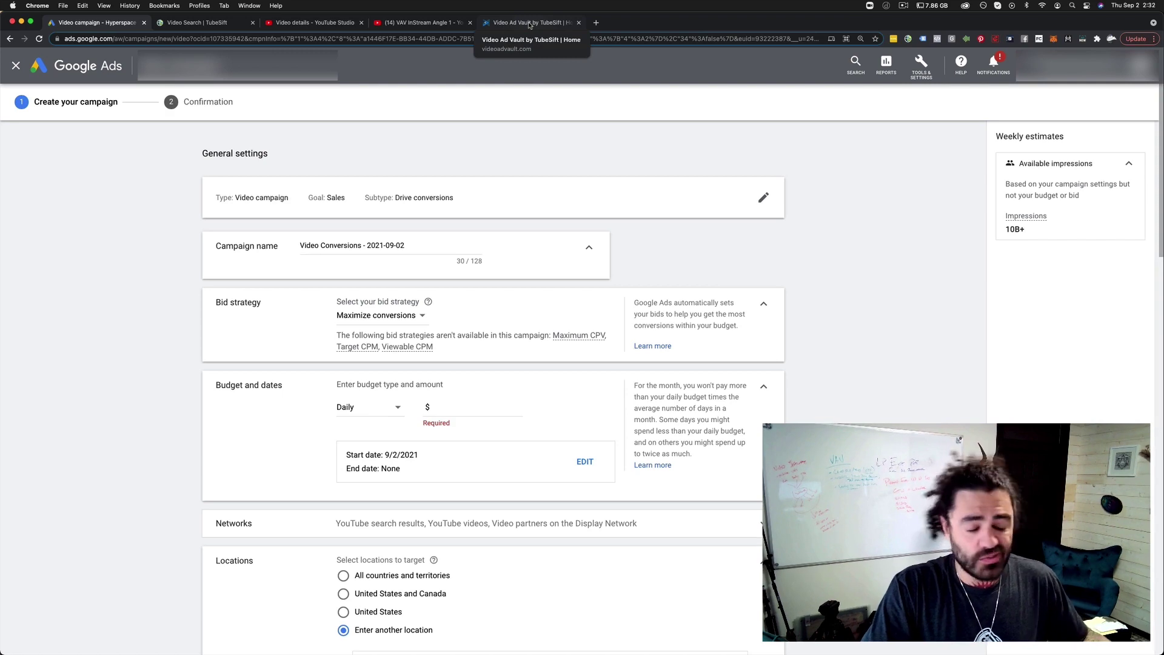
left_click(529, 23)
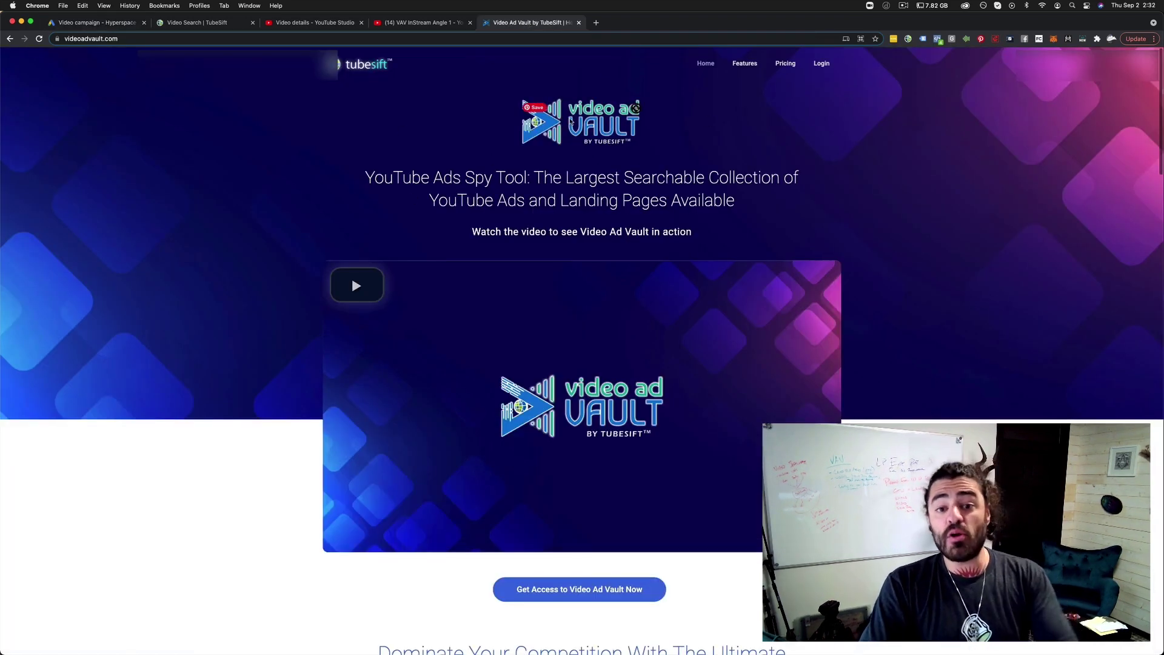
left_click(419, 23)
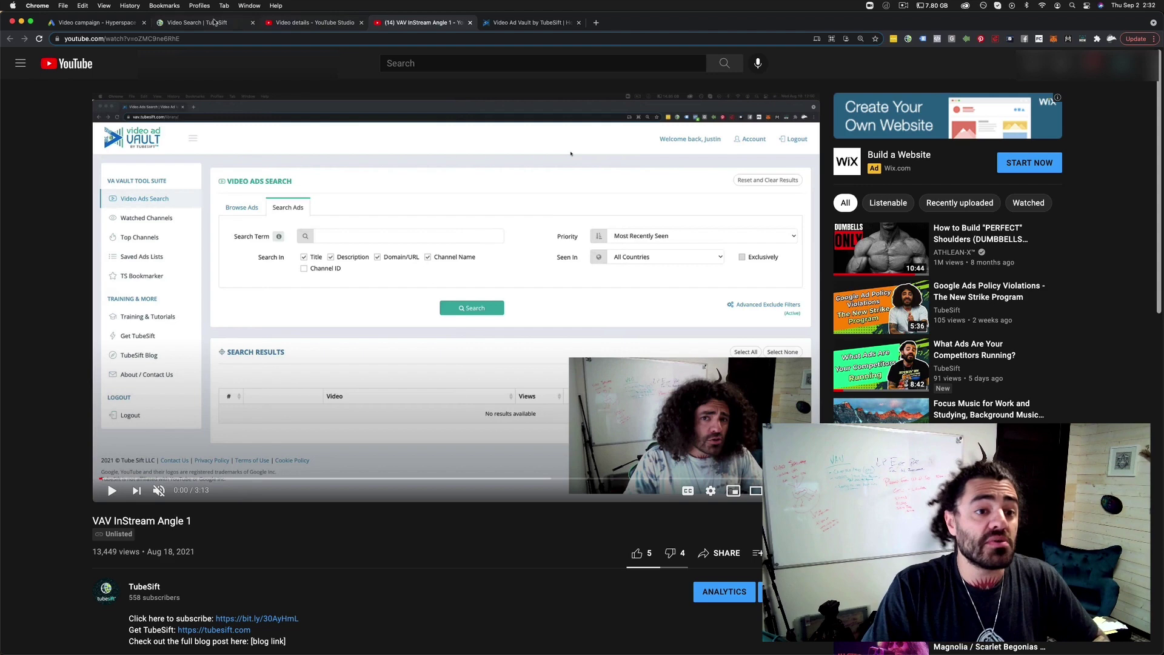
left_click(528, 22)
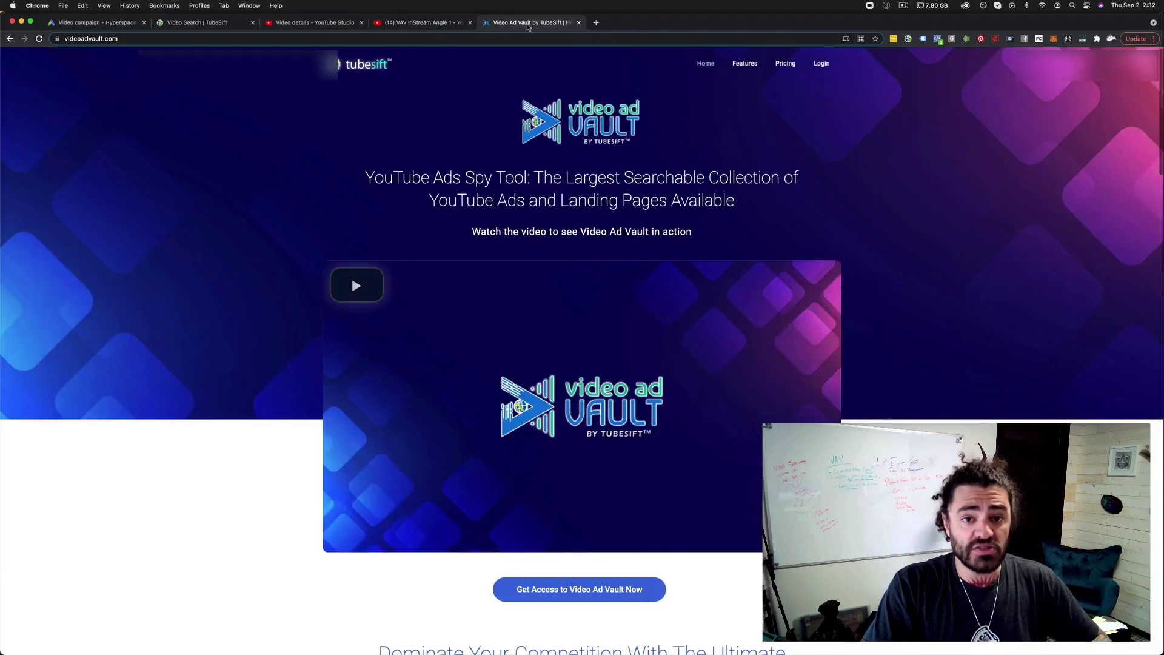
left_click(425, 23)
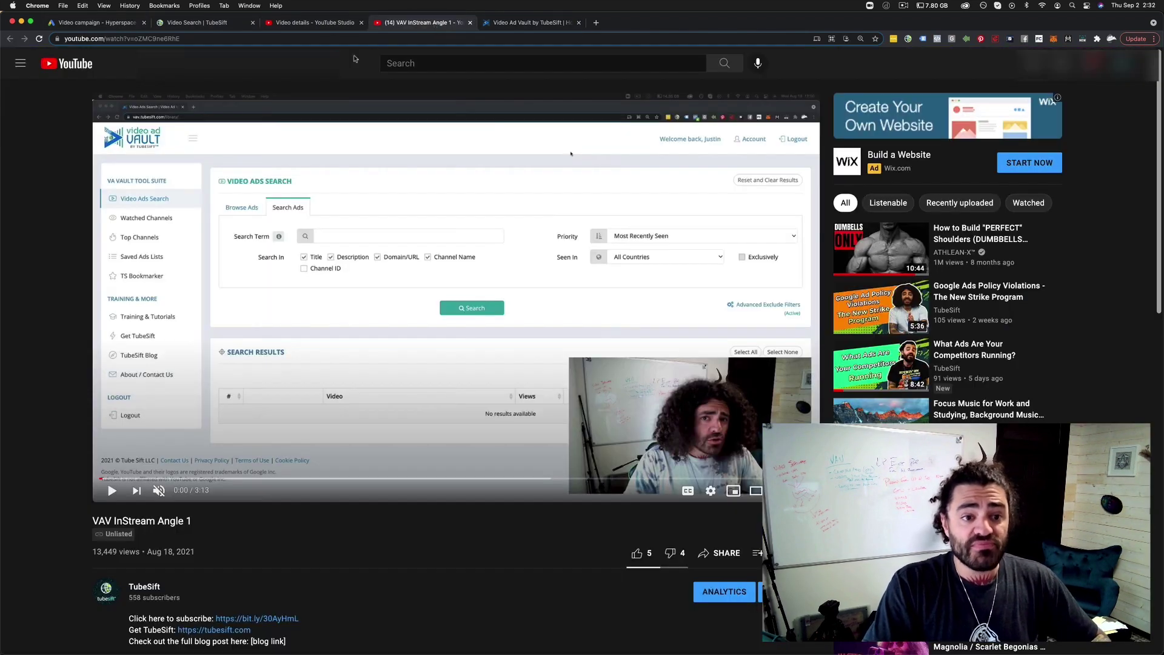
left_click(92, 25)
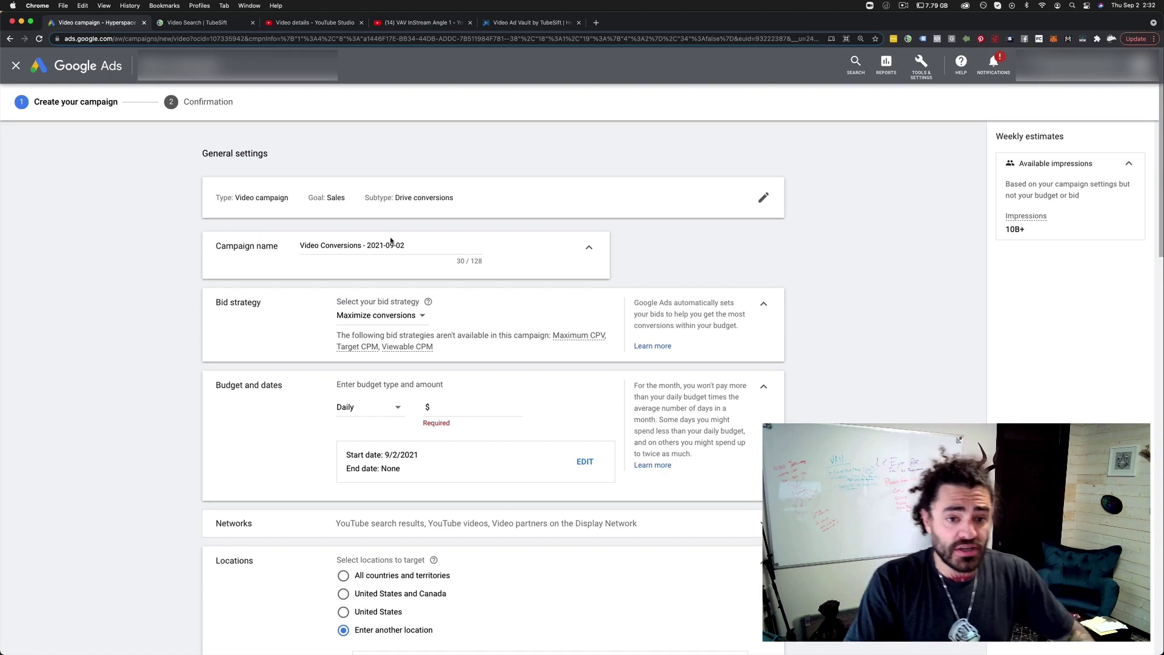
Step: Rename the campaign to 'VAV - Placements - 9-2'
left_click(343, 256)
triple_click(345, 248)
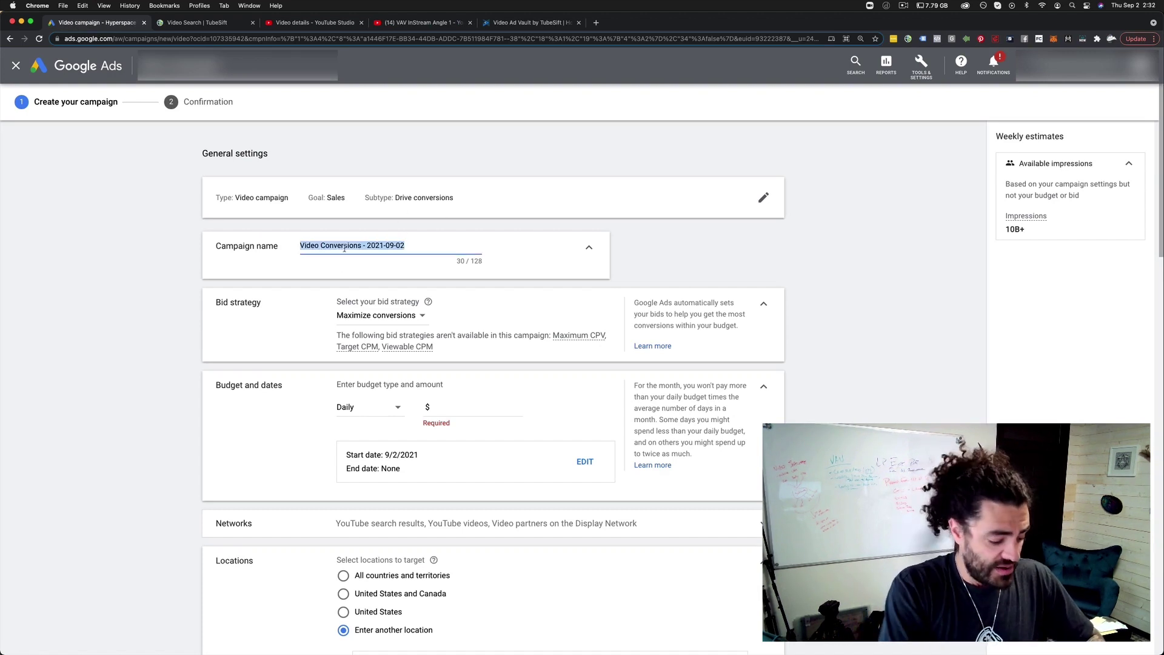
type("VAV")
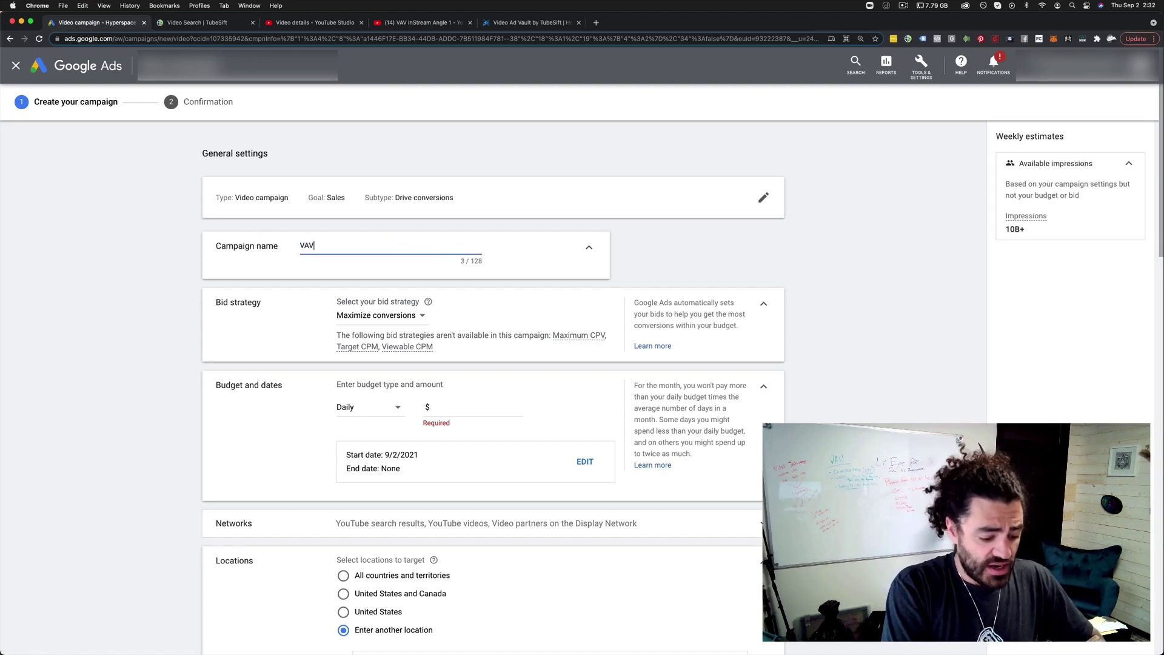
type(" -")
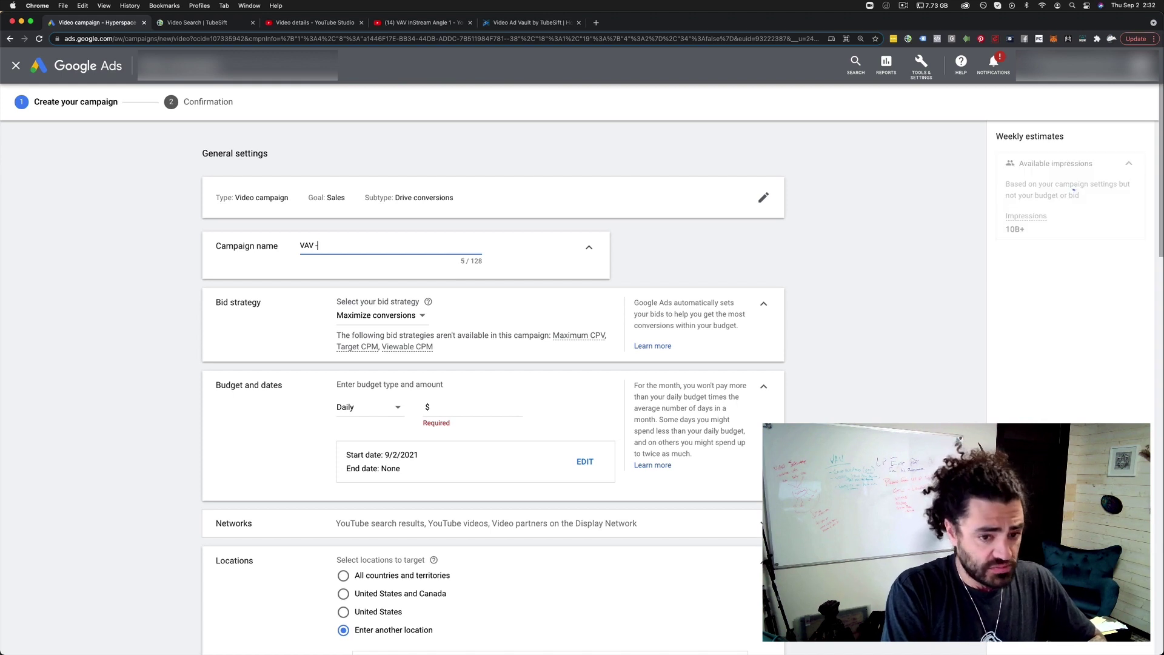
type(" Placements ")
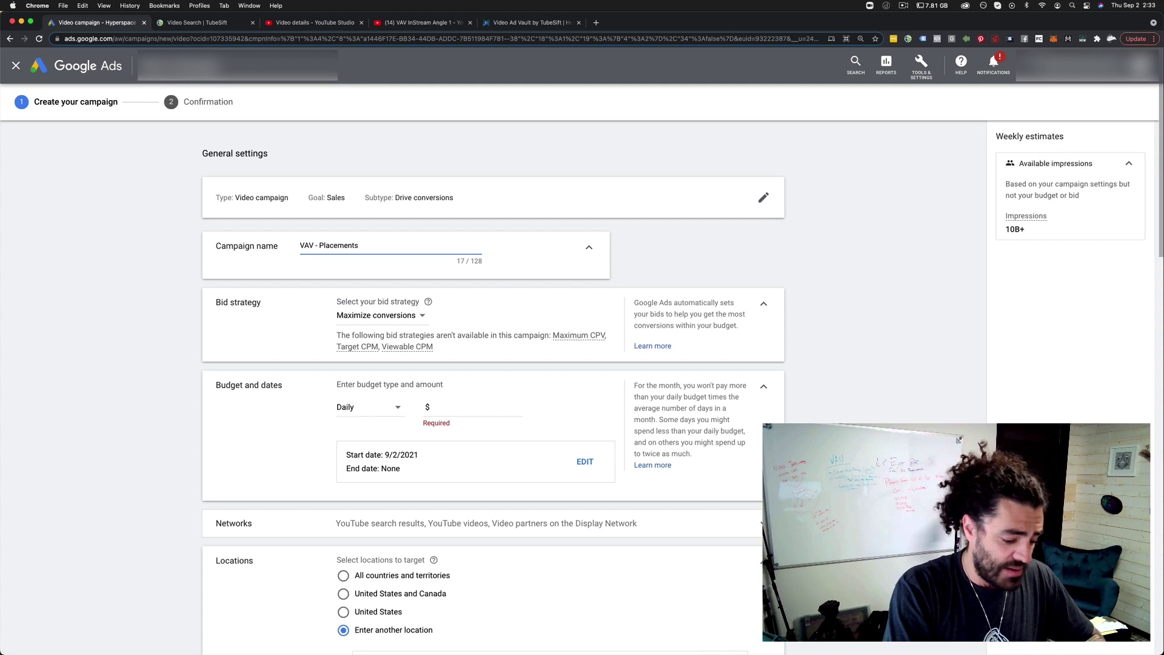
type("- ")
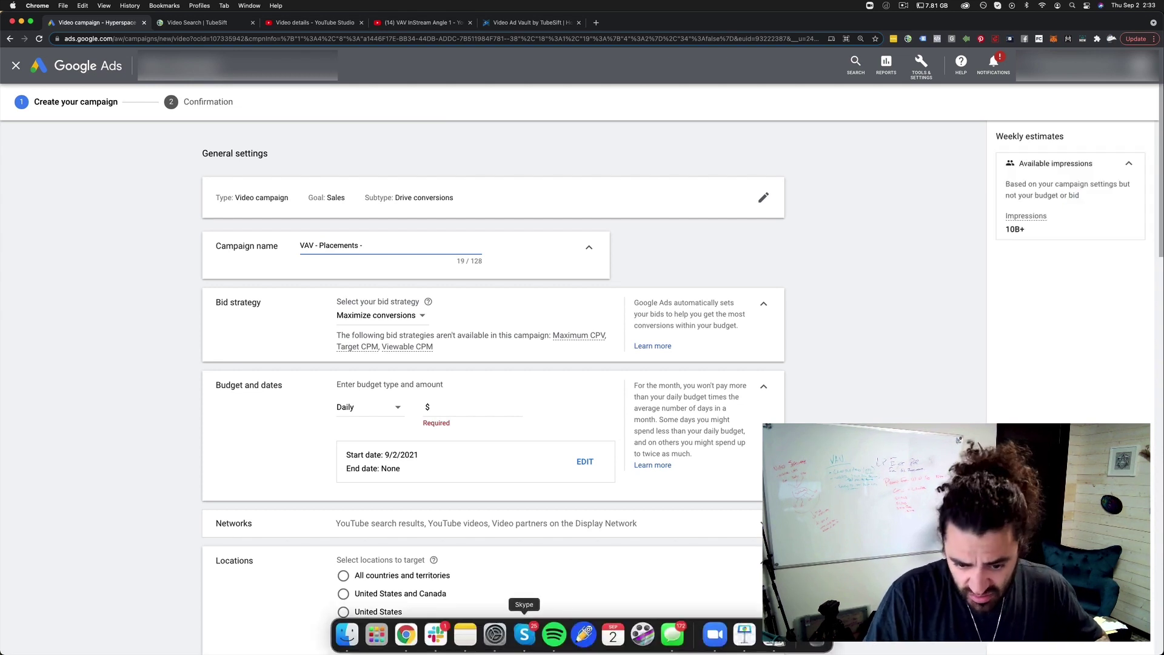
type("9-2")
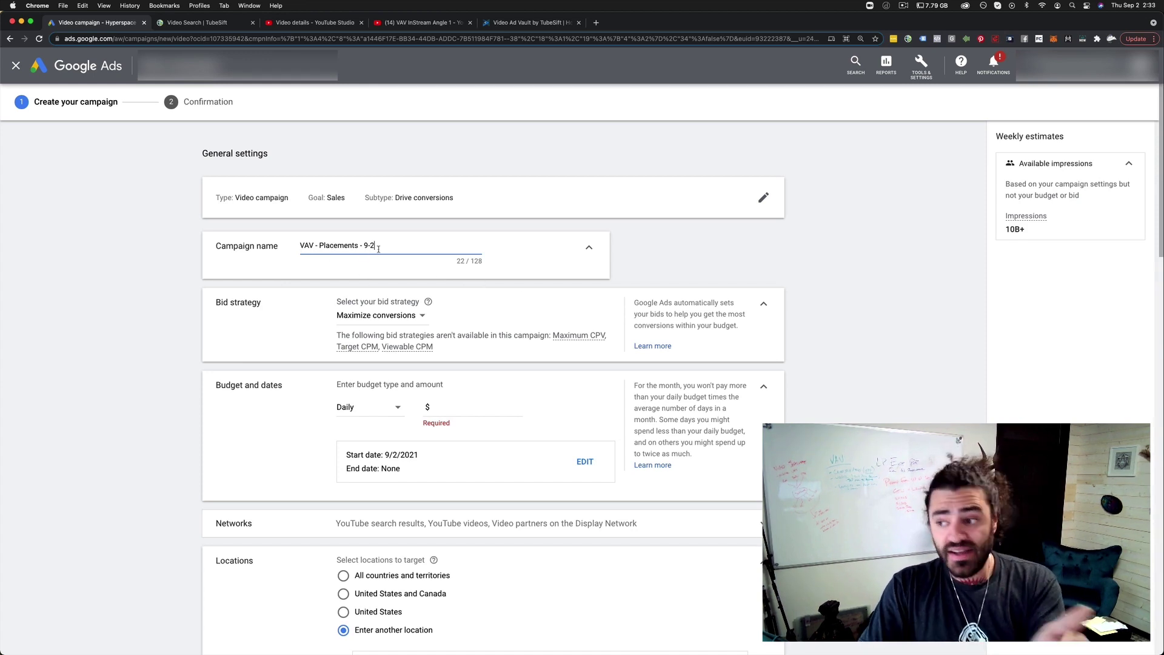
Step: Keep Maximize conversions bidding and set a $200.00 daily budget
left_click(388, 315)
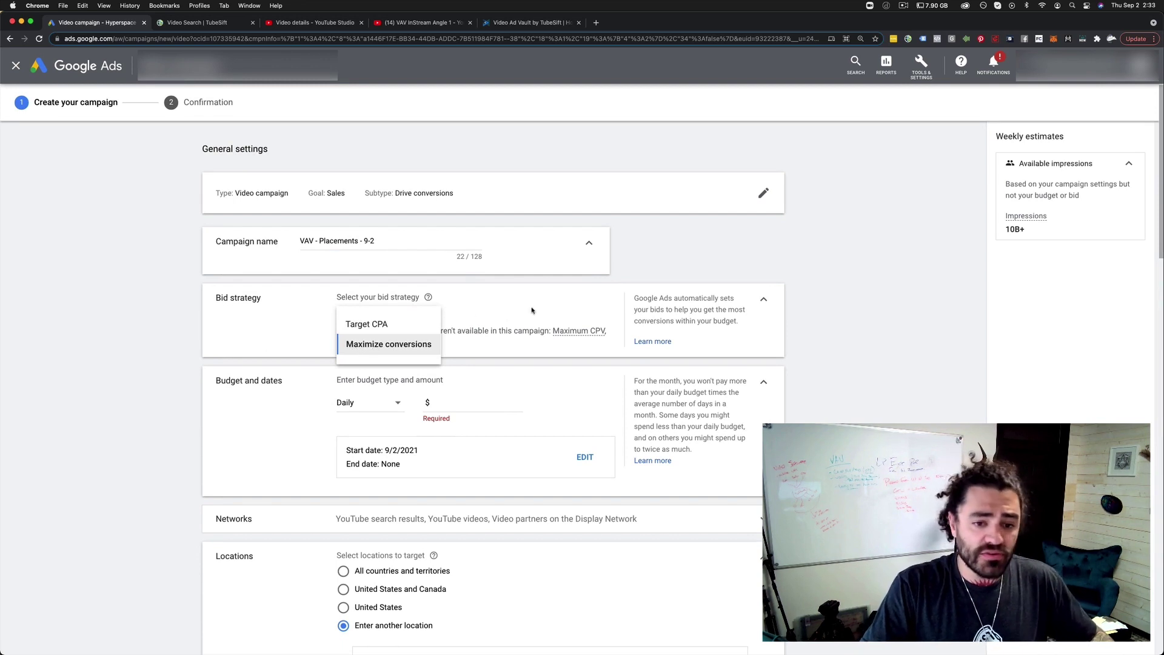
left_click(281, 320)
scroll(241, 332, "down", 2)
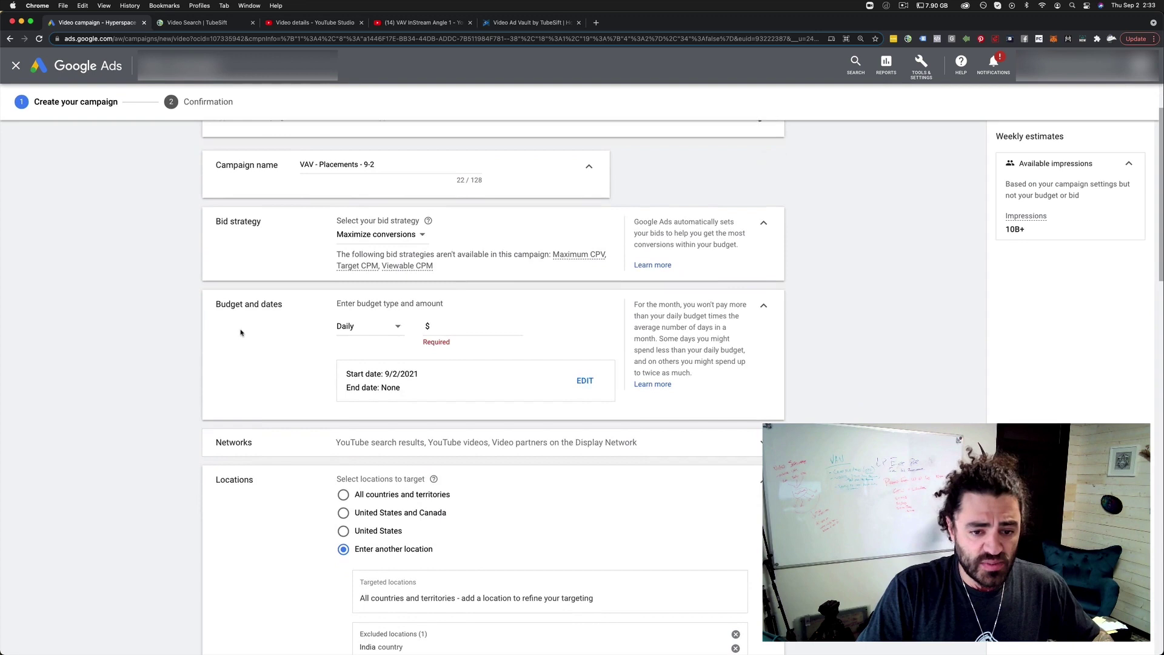
scroll(241, 332, "down", 1)
left_click(458, 315)
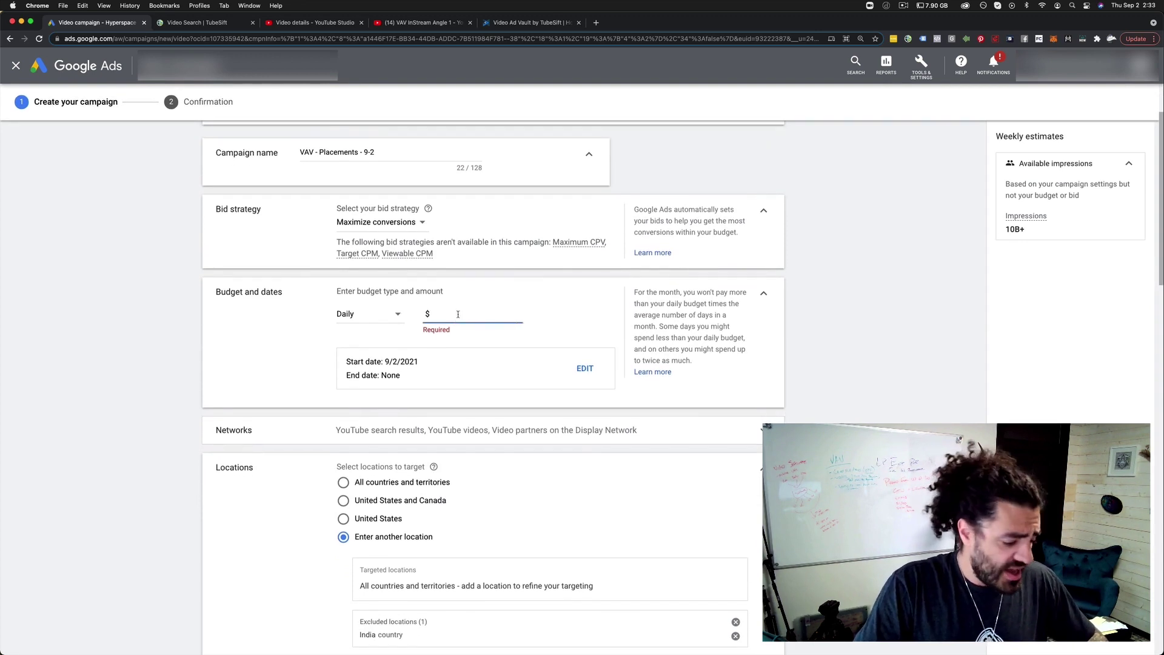
type("200.00")
left_click(831, 368)
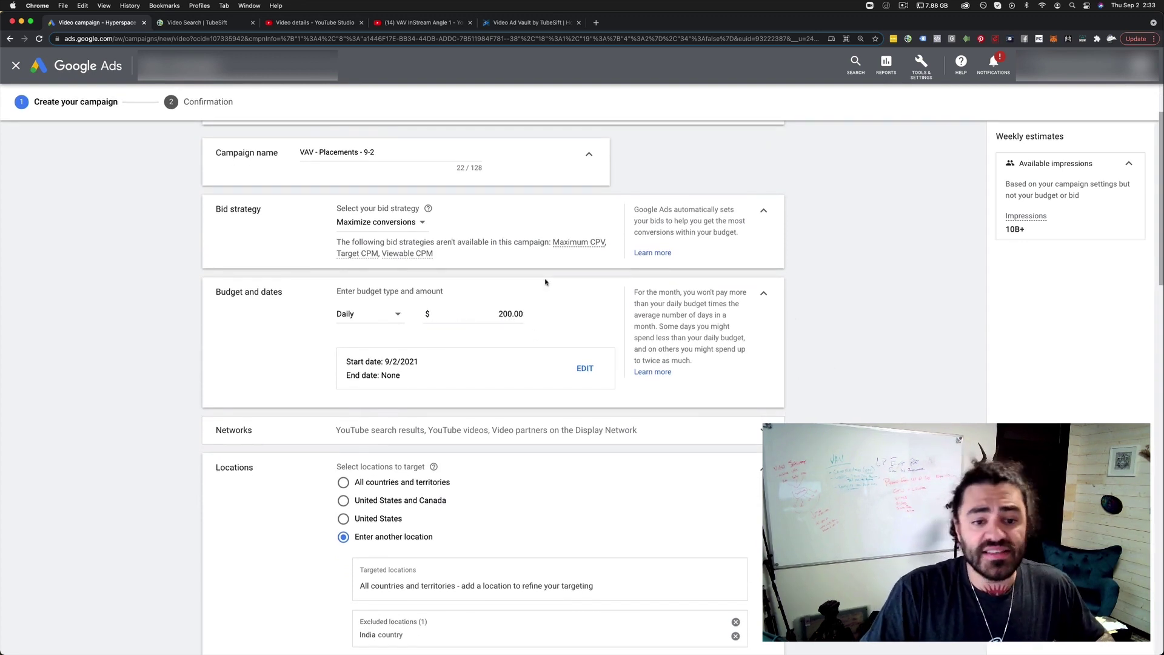
left_click(519, 24)
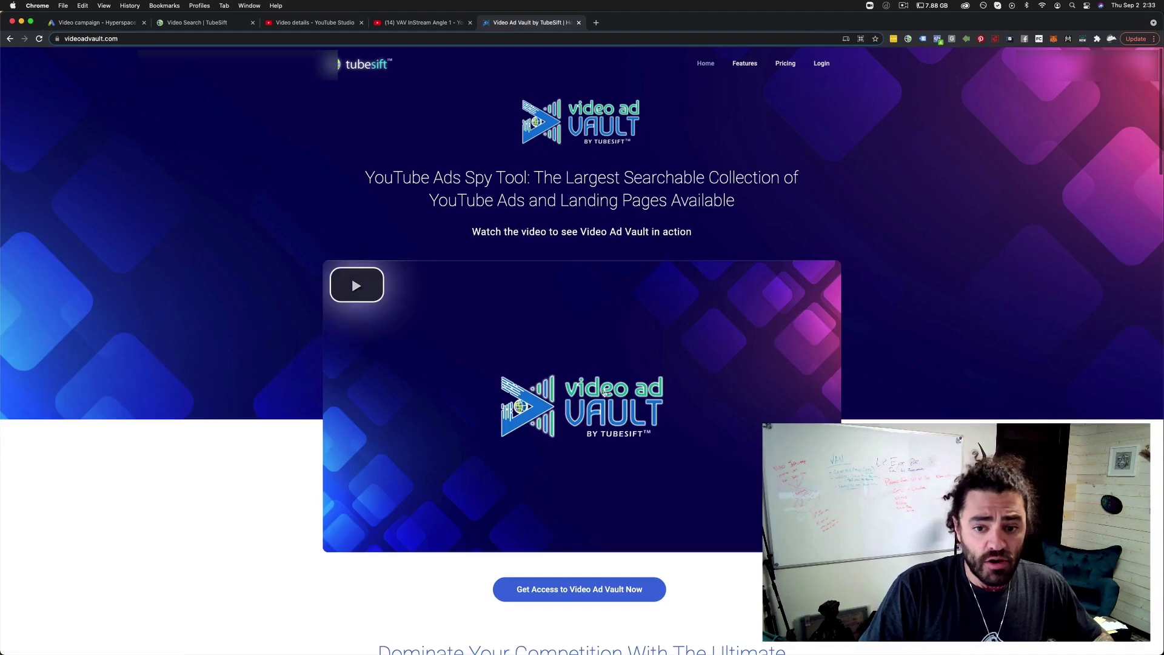
scroll(582, 394, "down", 2)
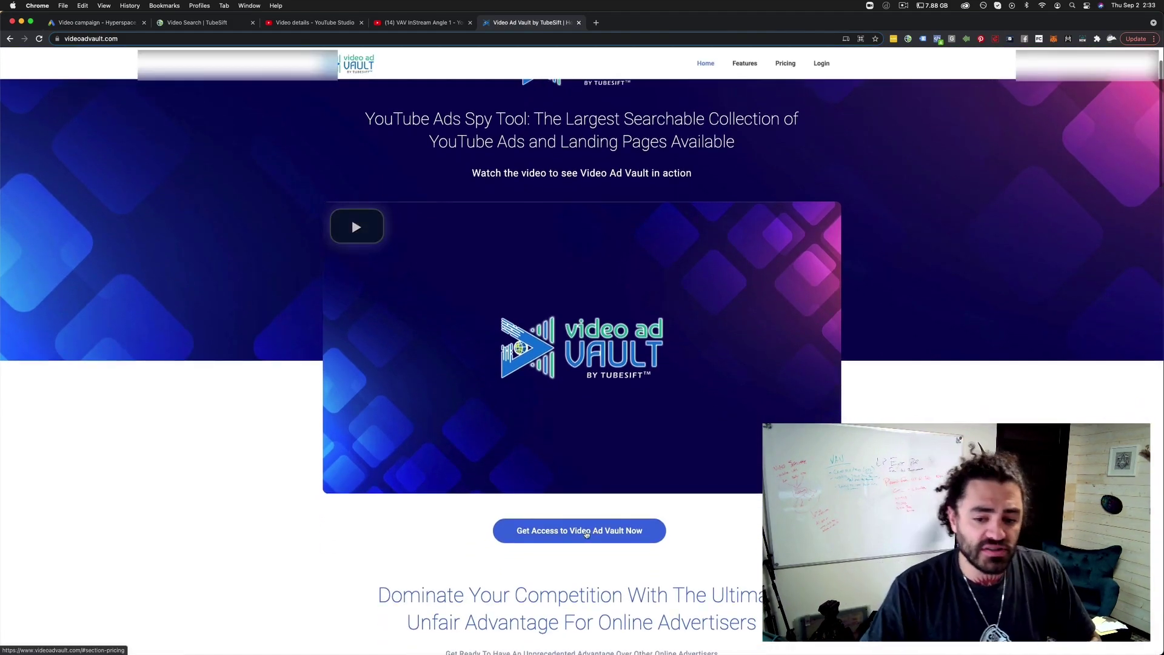
scroll(511, 368, "down", 15)
scroll(510, 368, "down", 10)
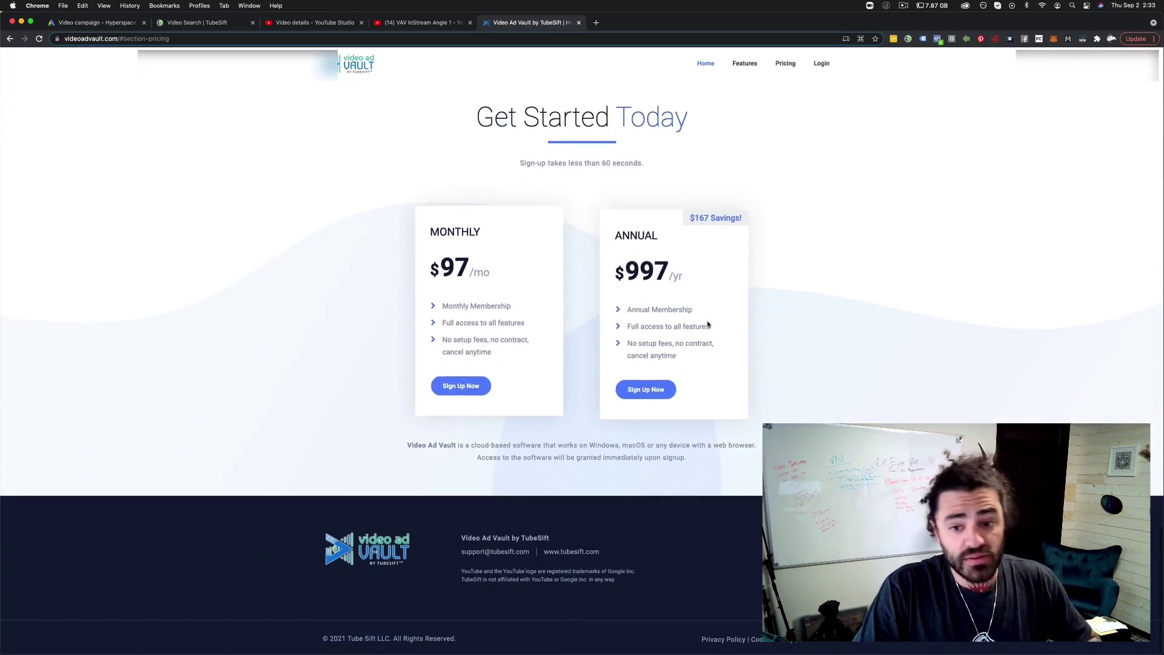
scroll(333, 117, "up", 20)
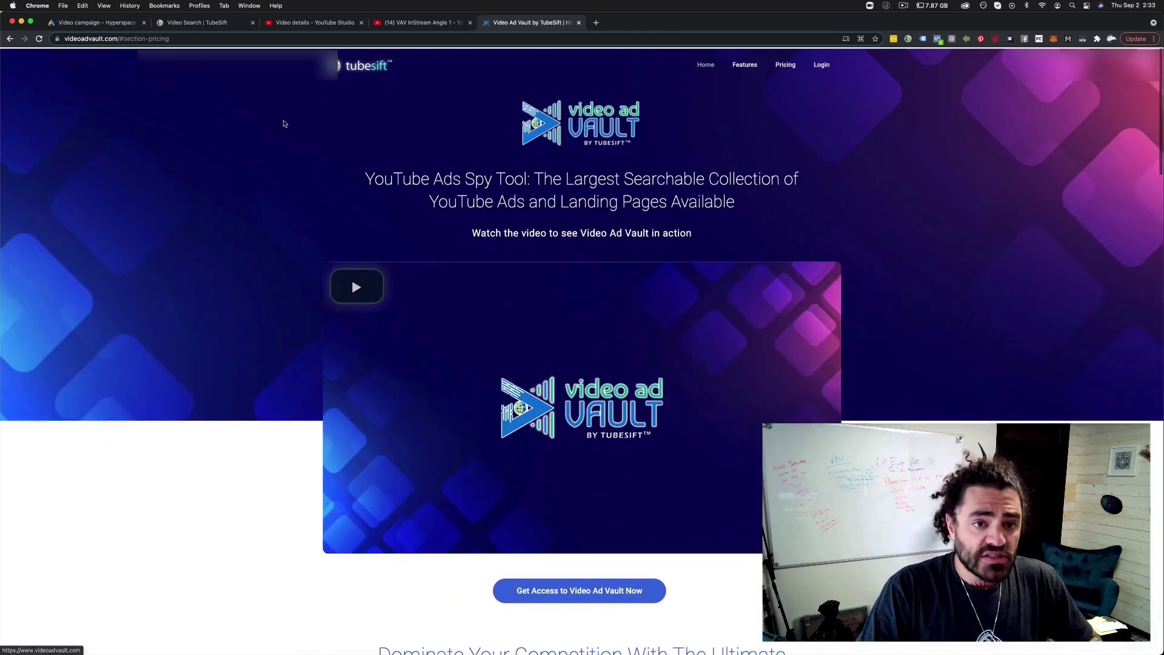
Step: Back in Google Ads, untick Video partners on the Display Network under Networks
left_click(91, 23)
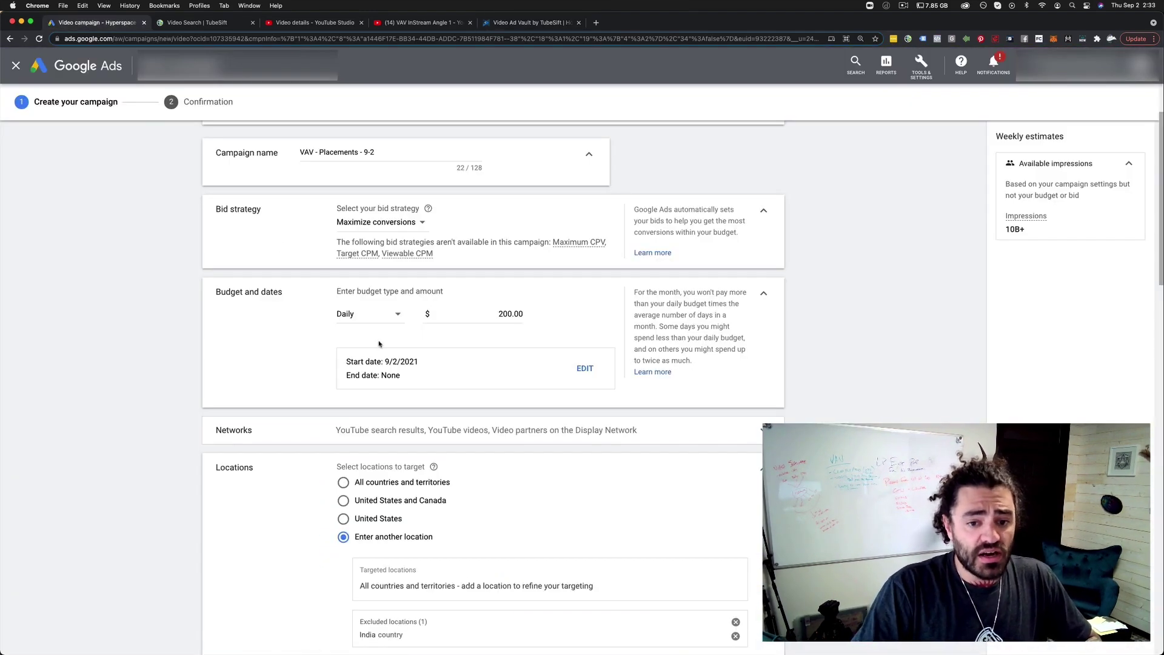
scroll(216, 314, "down", 2)
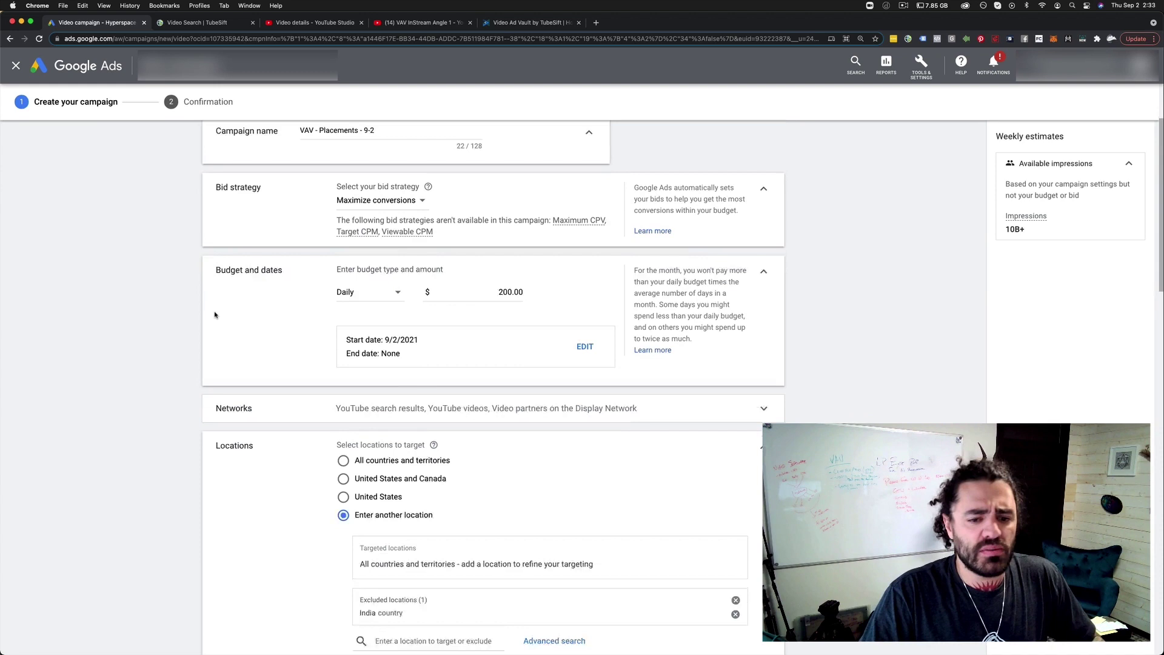
left_click(549, 374)
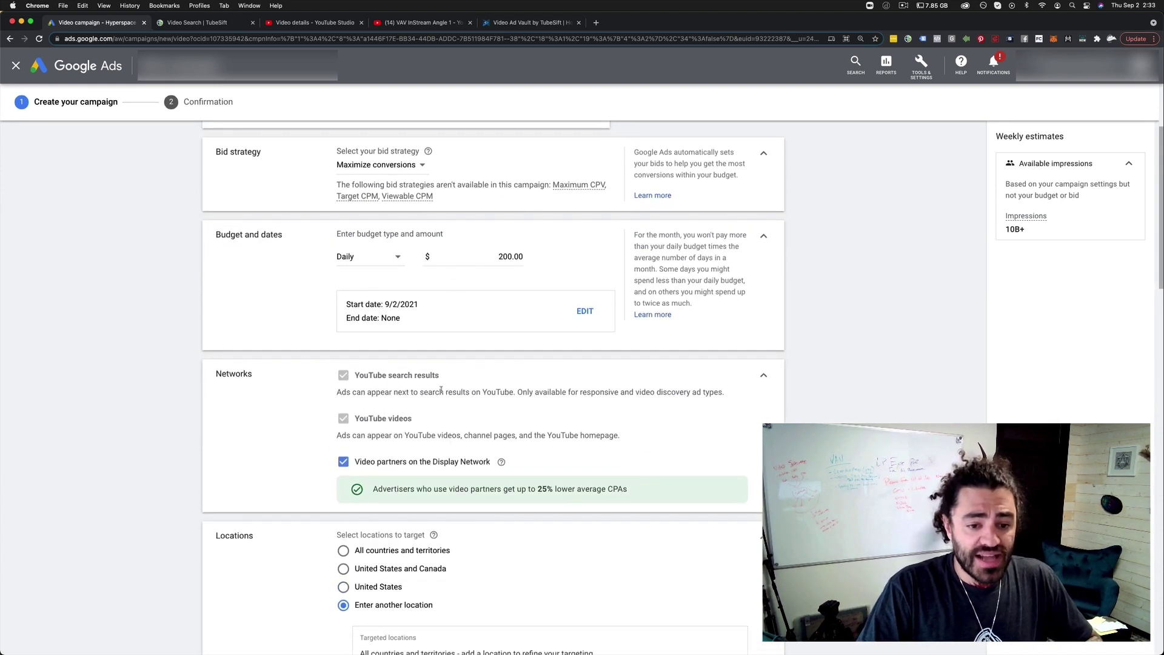
left_click(342, 463)
left_click_drag(376, 489, 699, 500)
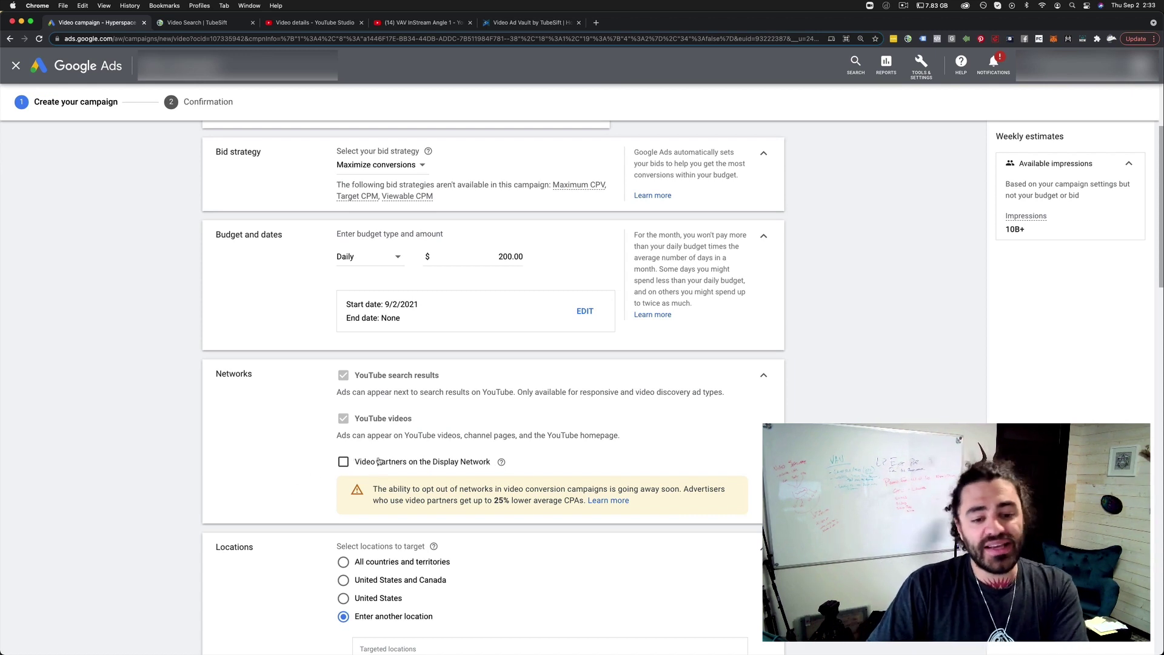
scroll(211, 401, "down", 5)
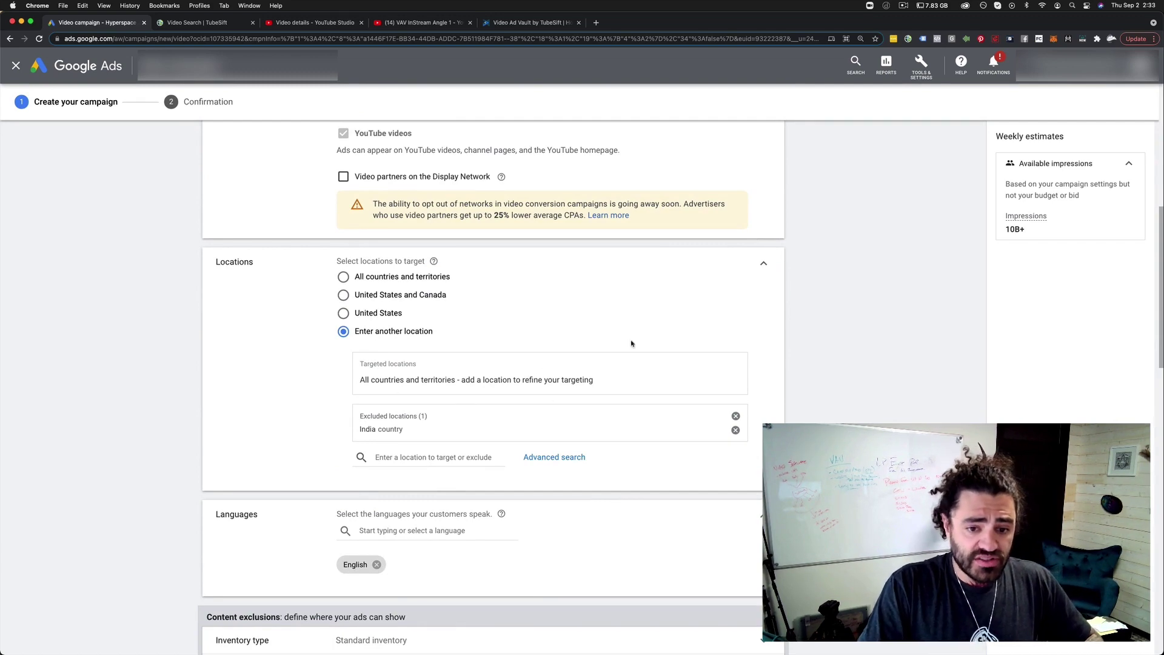
Step: Change the content exclusions inventory type from Standard to Expanded inventory
scroll(449, 315, "down", 5)
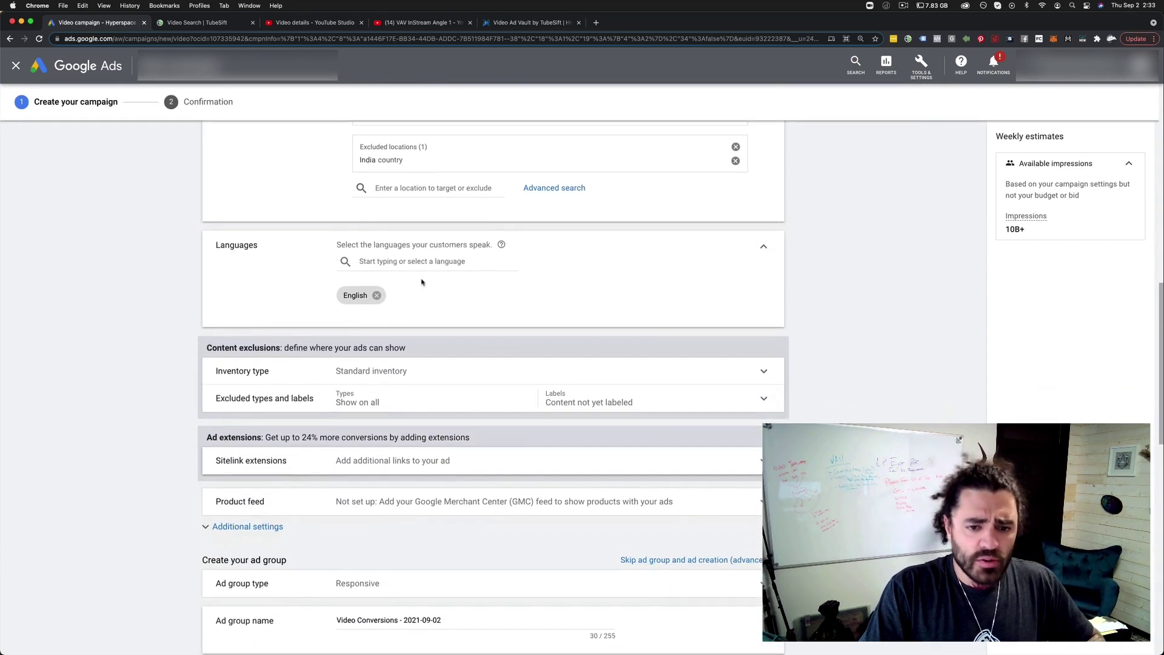
scroll(469, 336, "down", 3)
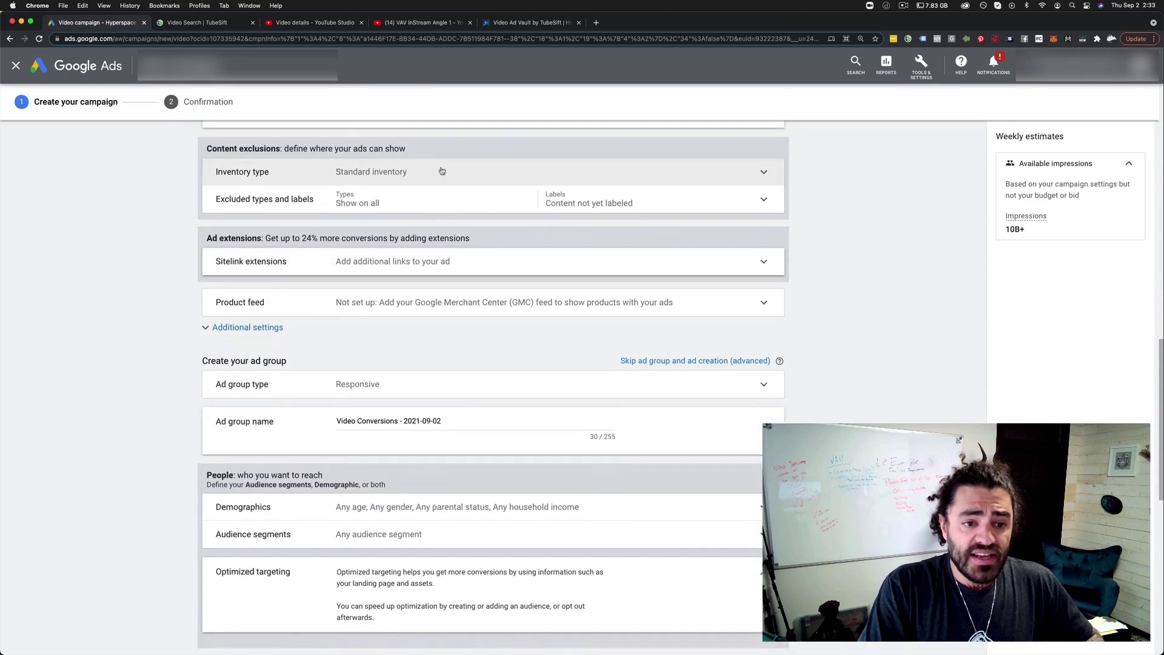
left_click(441, 172)
left_click(406, 273)
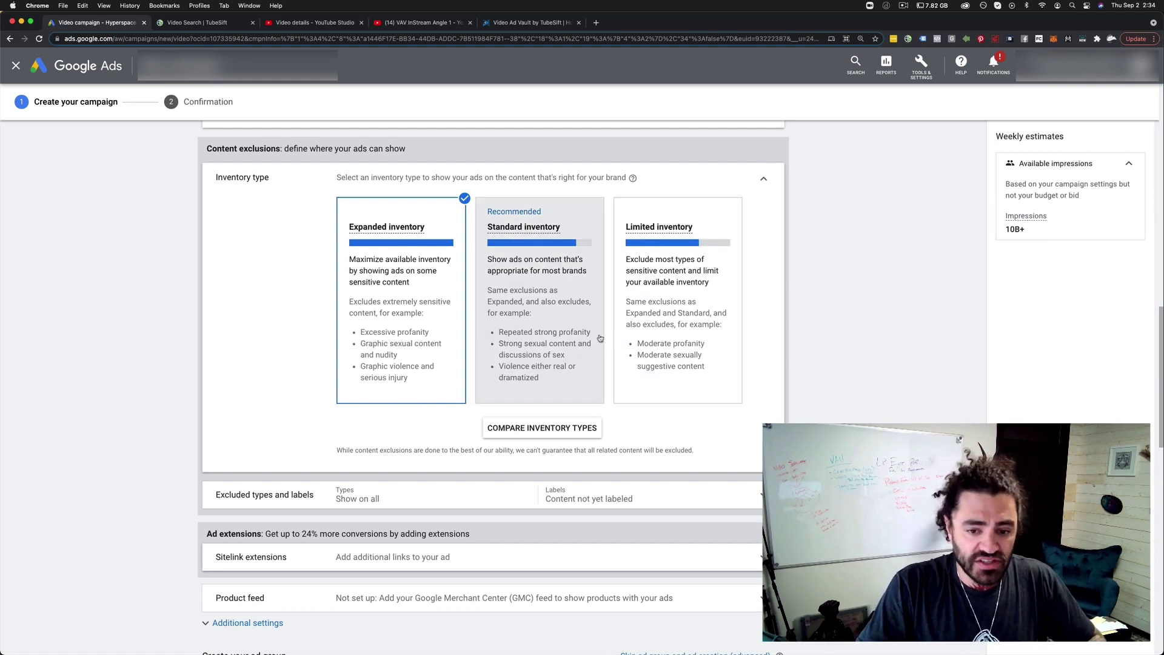
Step: Exclude embedded YouTube videos and live streaming videos under Excluded types and labels
left_click(764, 178)
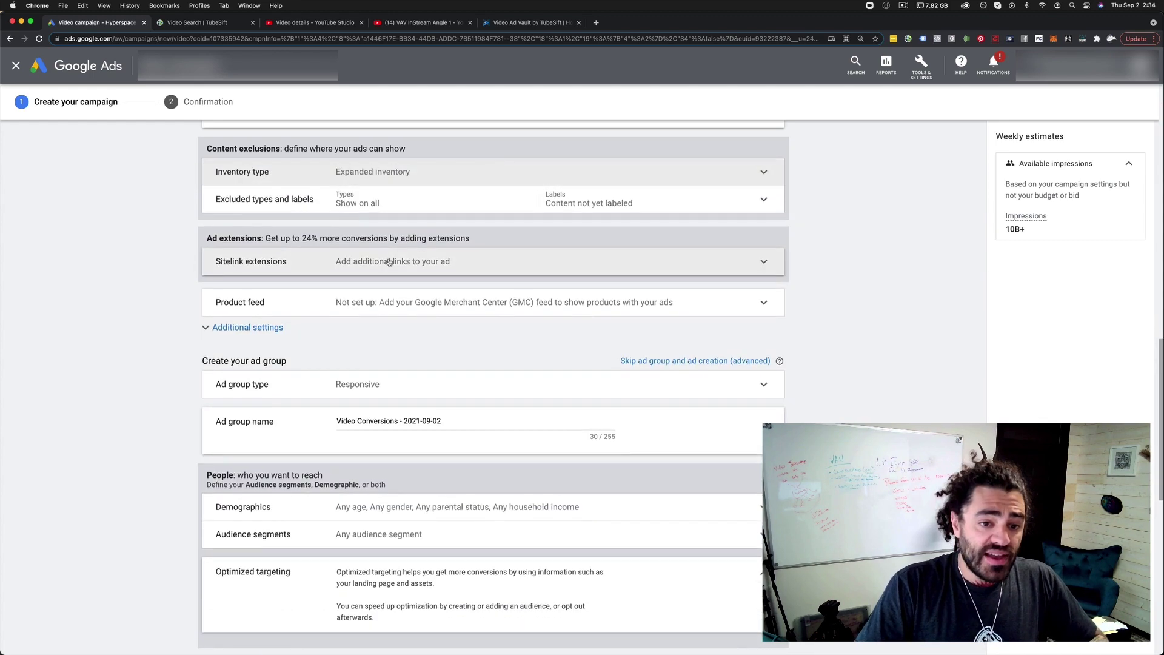
left_click(300, 205)
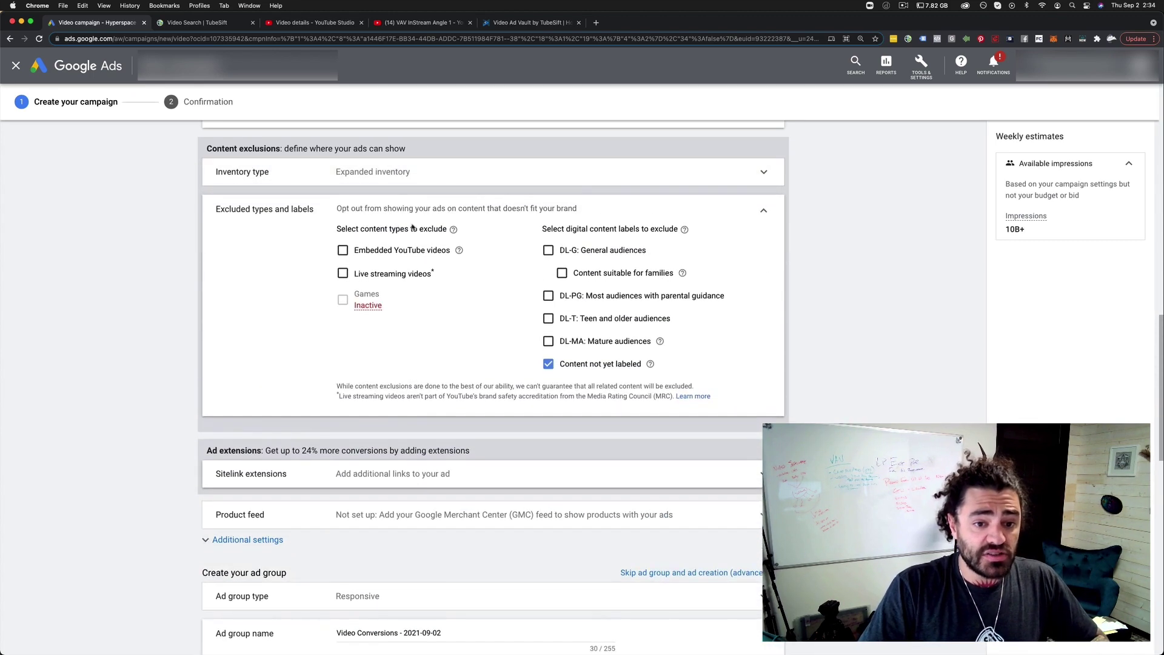
left_click(340, 249)
left_click(343, 273)
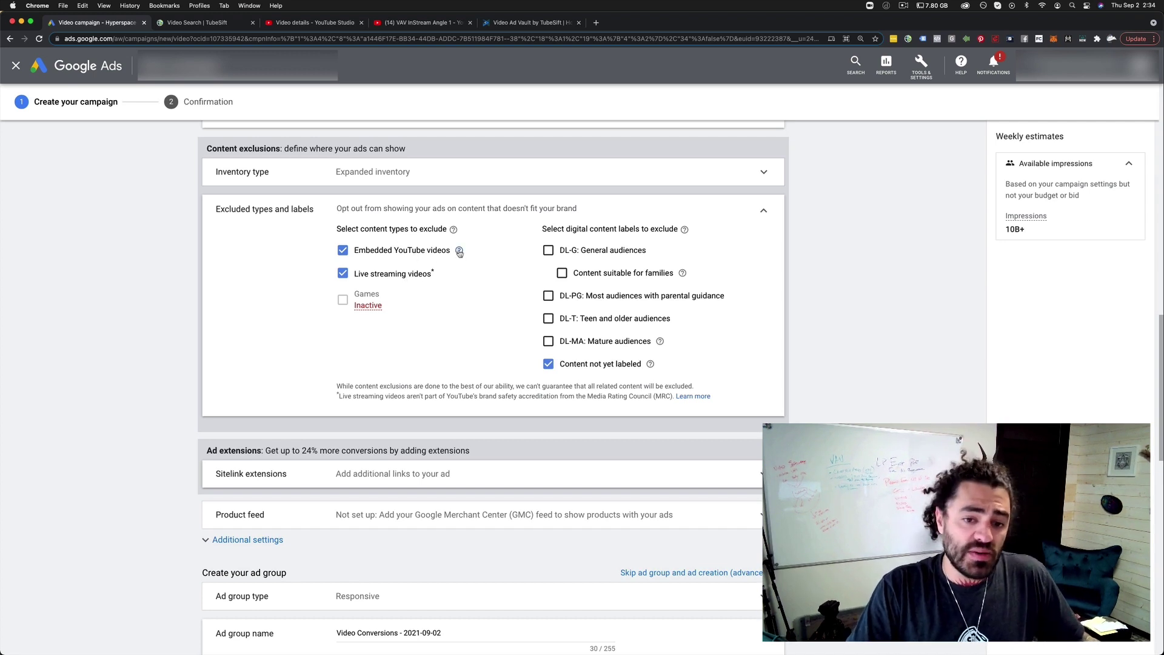
mouse_move(460, 253)
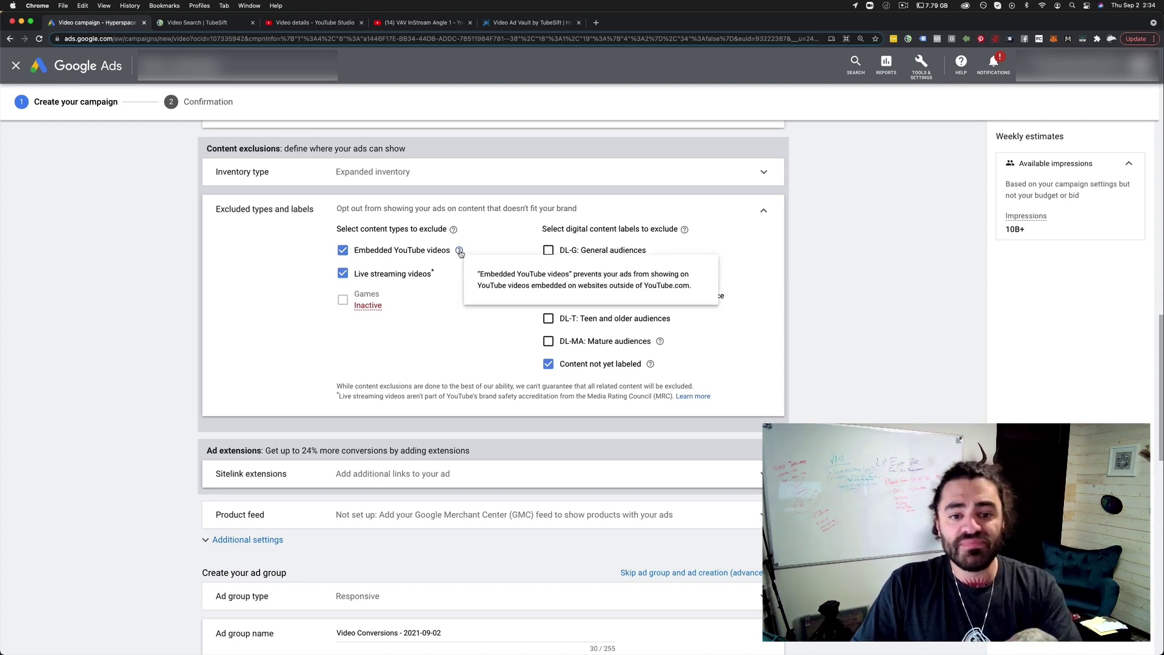
Step: Expand Additional settings and bring up the campaign's Conversions settings
scroll(460, 254, "down", 1)
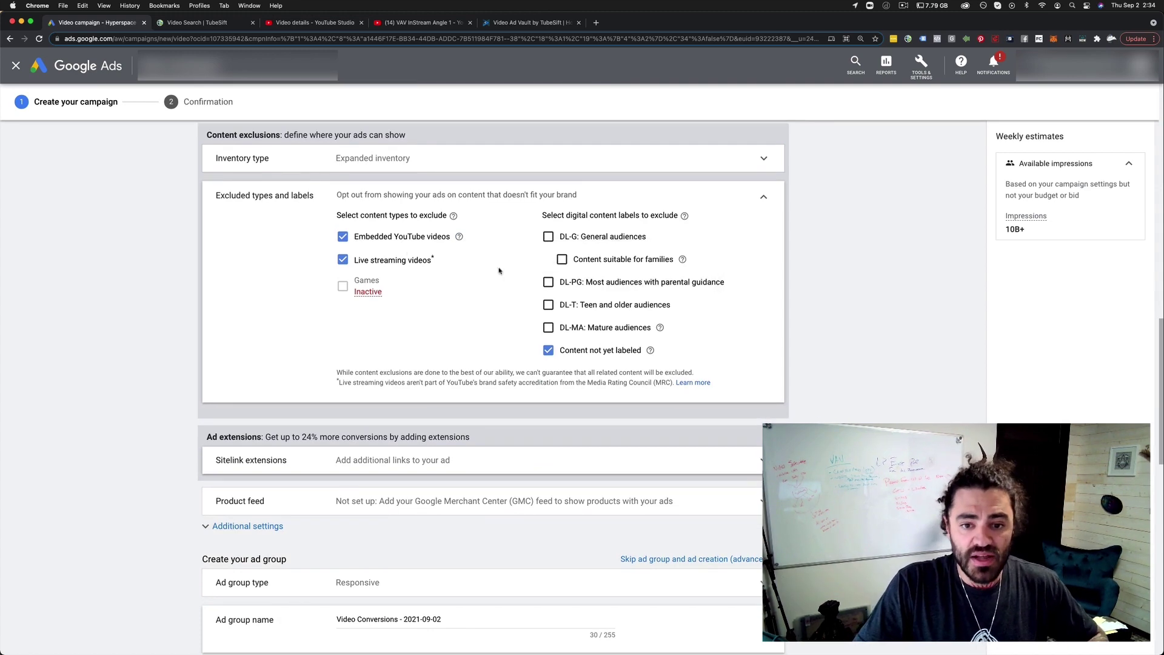
scroll(564, 312, "down", 4)
scroll(556, 309, "down", 1)
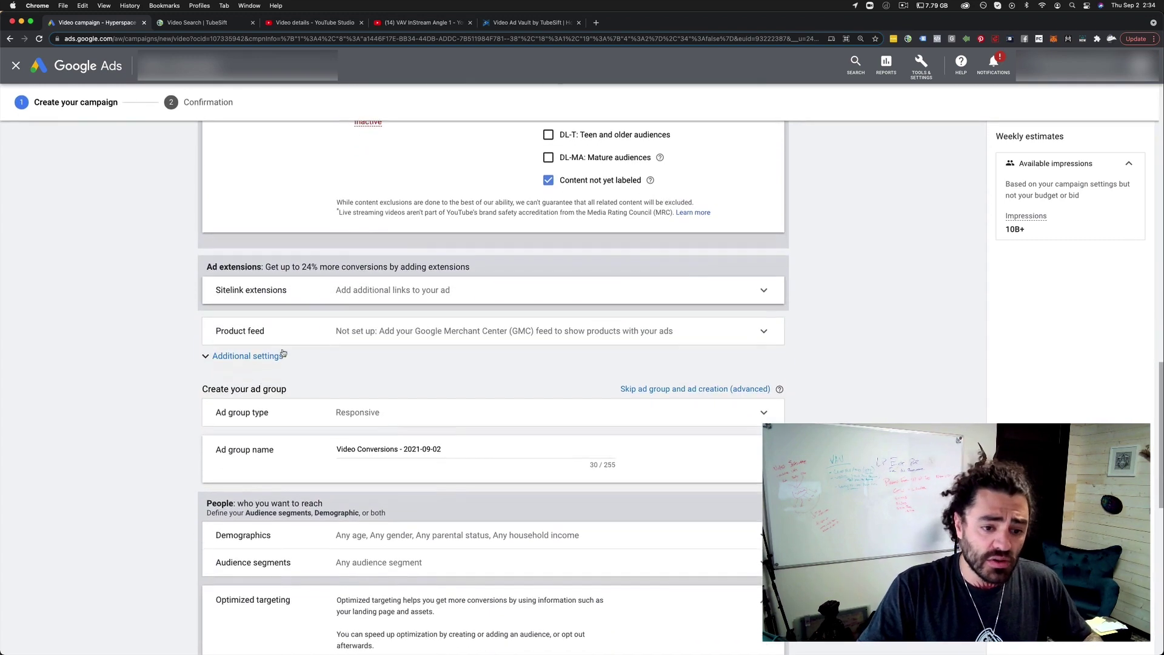
left_click(282, 354)
scroll(370, 327, "down", 2)
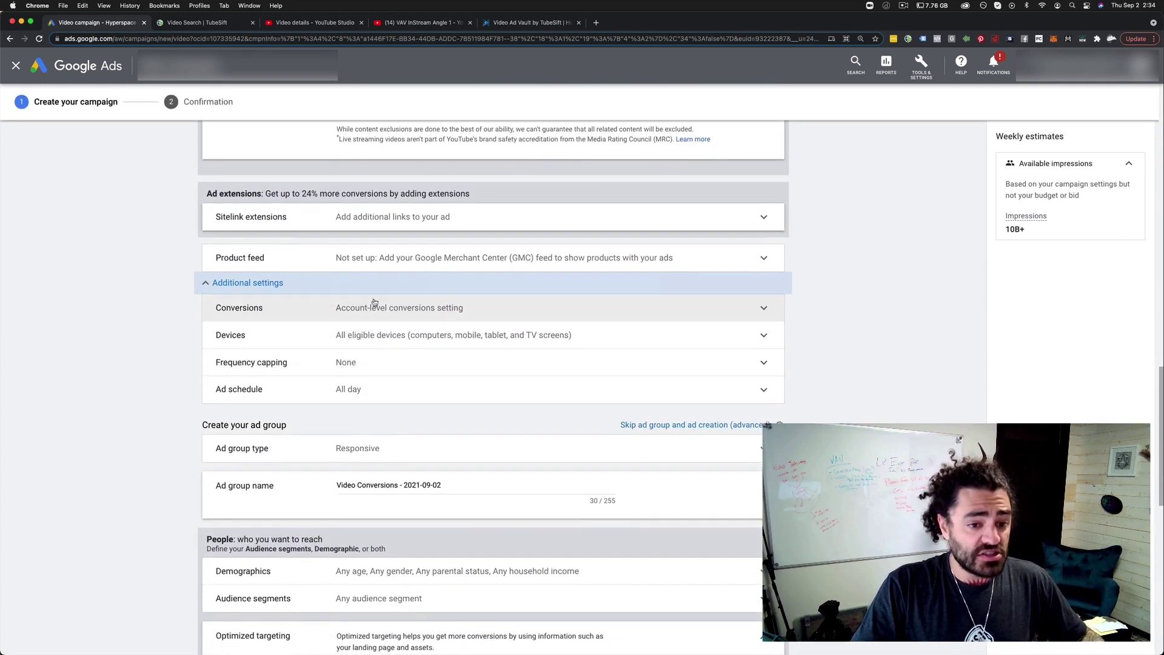
left_click(414, 310)
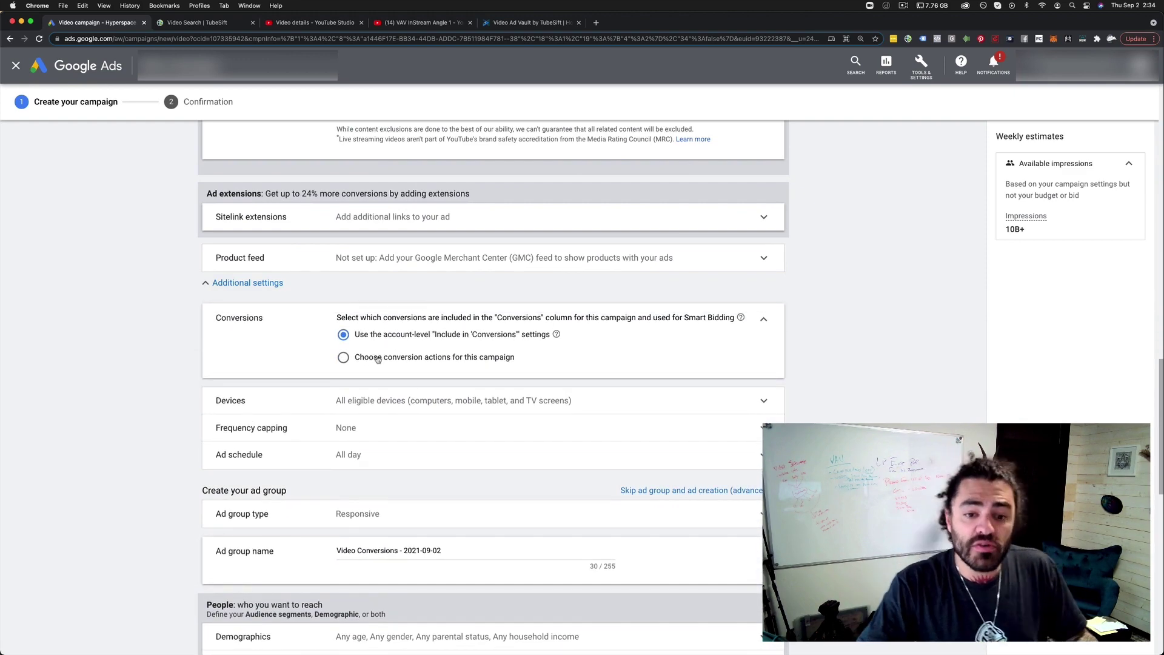
Step: Use campaign-specific conversion actions, choosing only VAV Purchase, and save
left_click(378, 358)
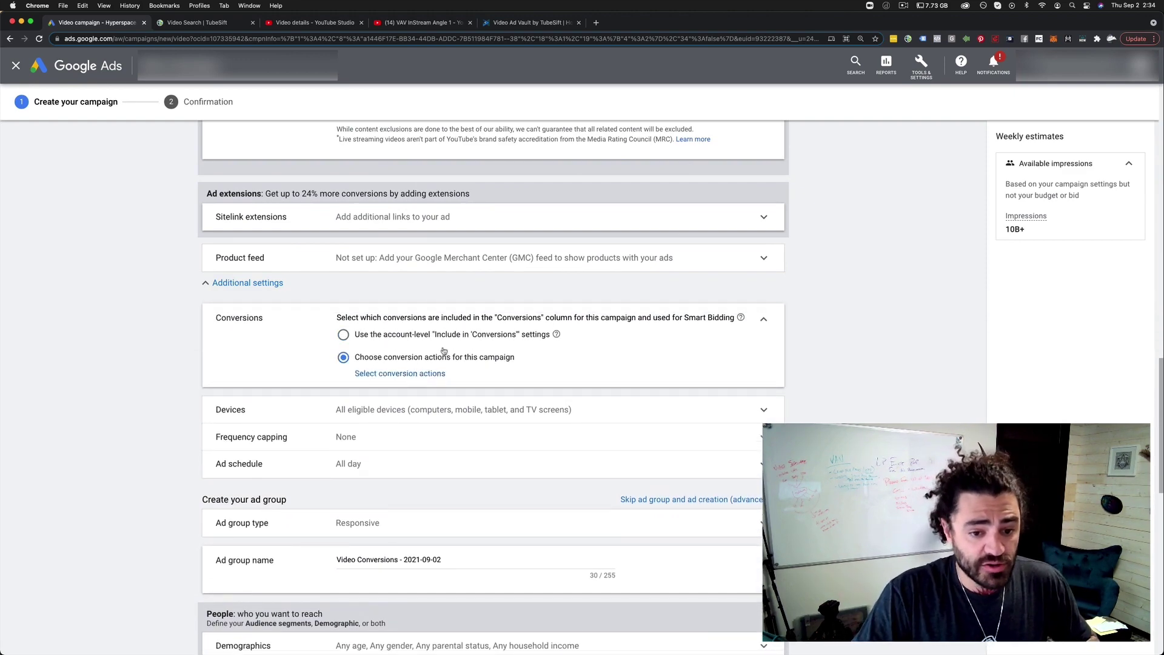
left_click(428, 373)
scroll(435, 343, "down", 10)
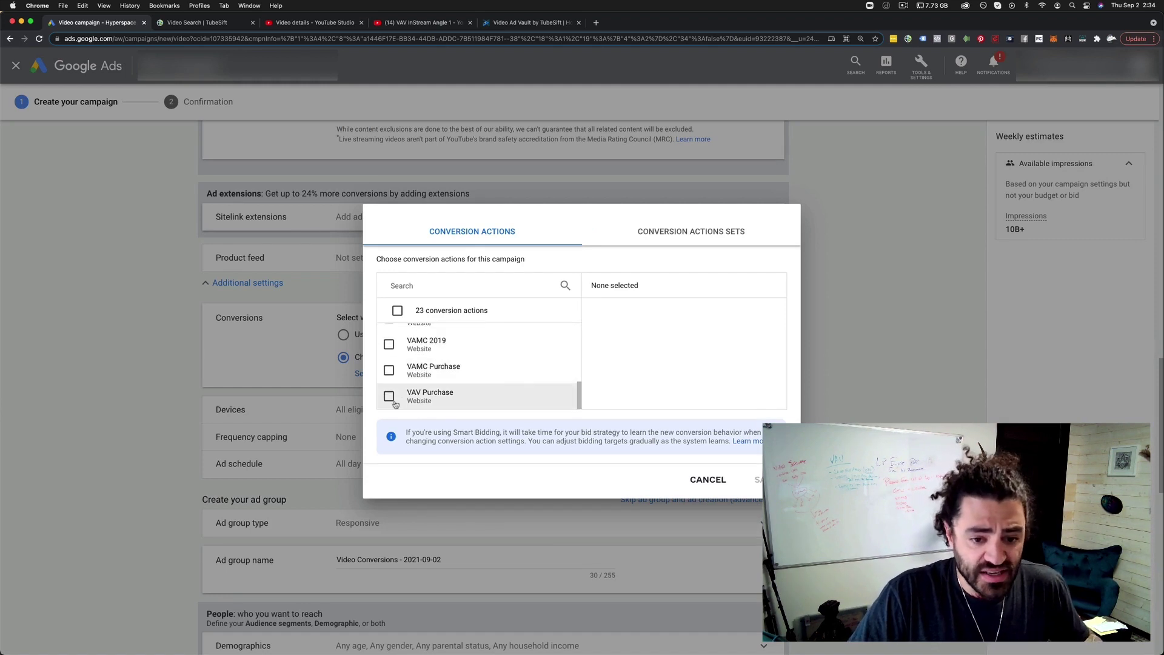
left_click(389, 396)
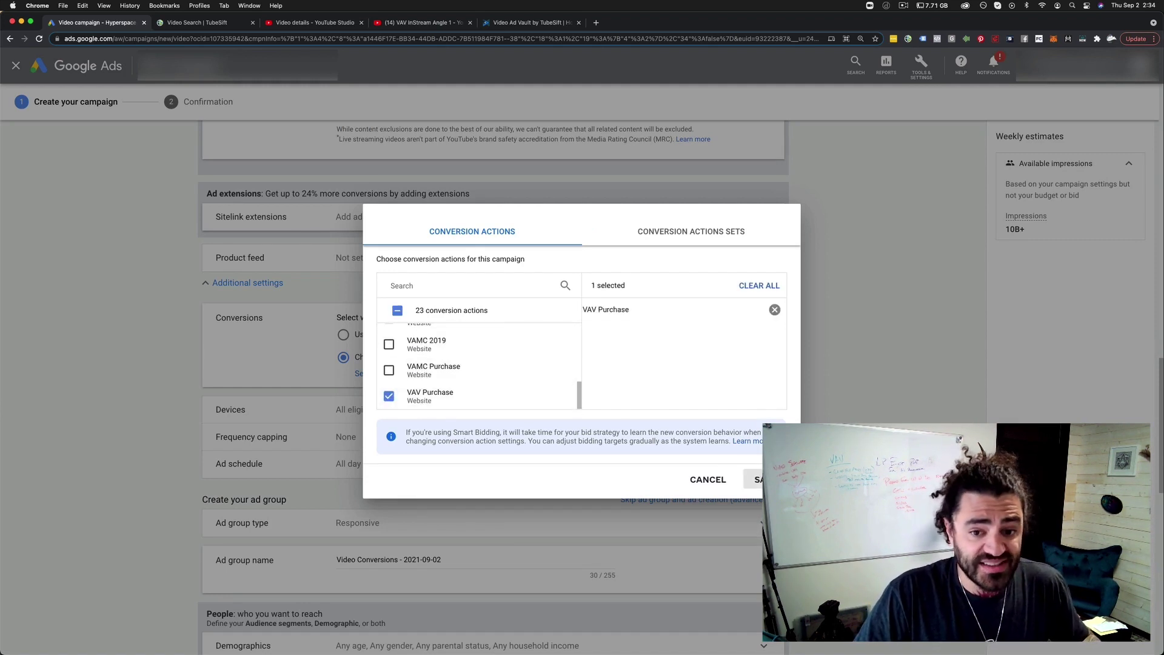
left_click(758, 479)
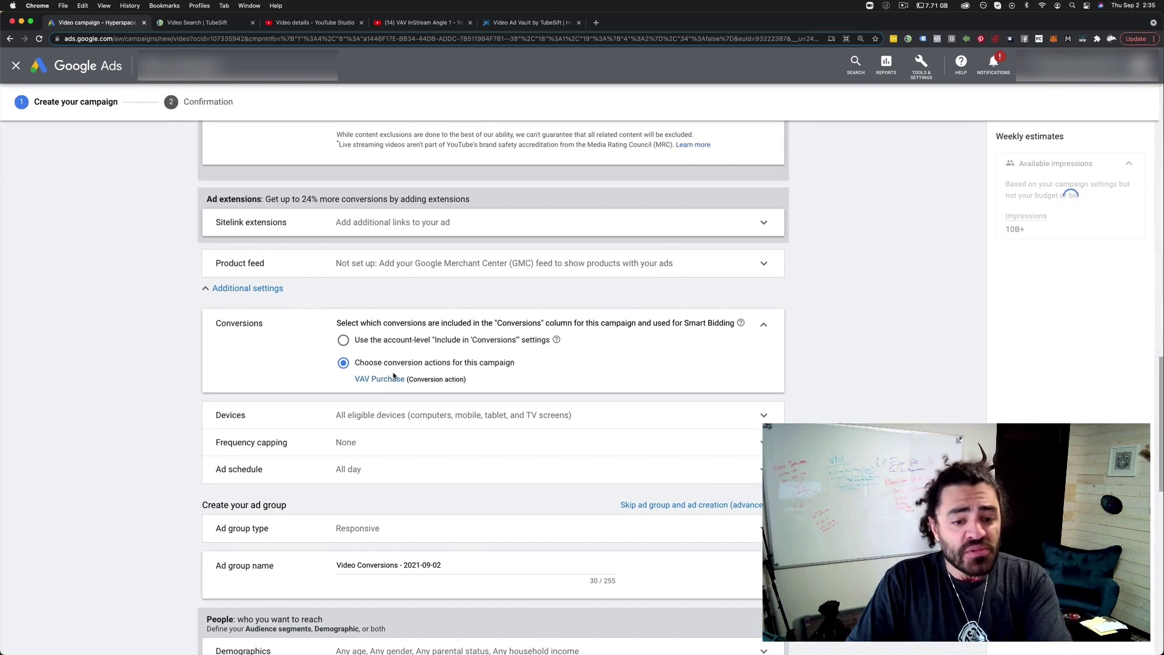
Step: Target specific devices: computers, mobile phones and tablets, excluding TV screens
scroll(479, 374, "down", 3)
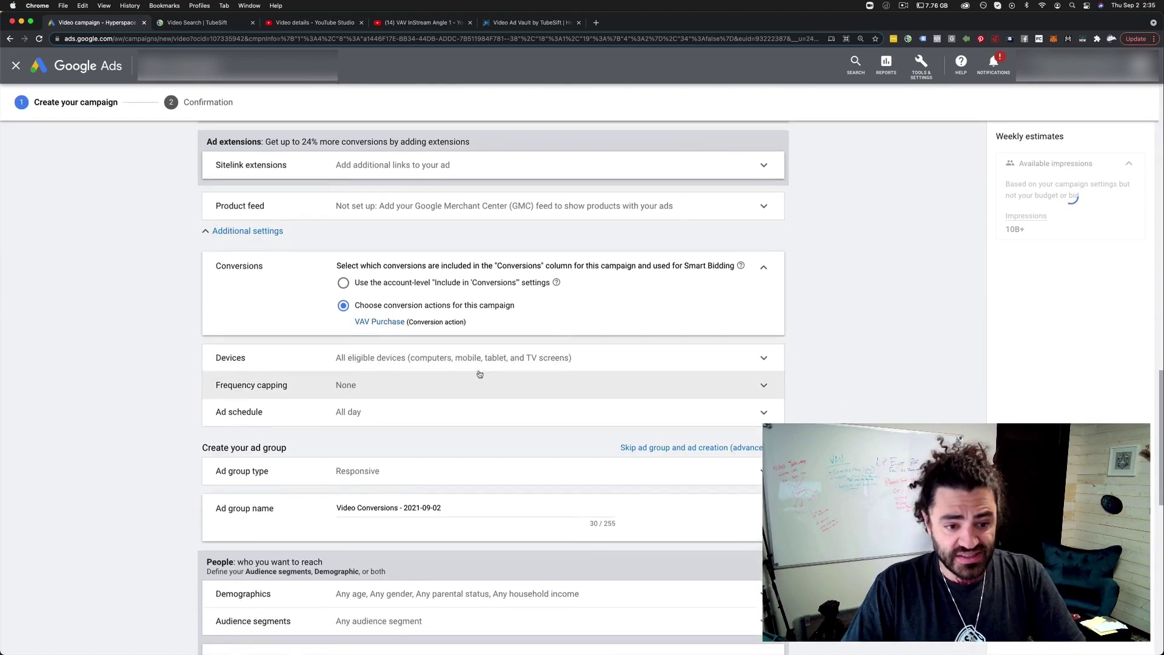
left_click(456, 335)
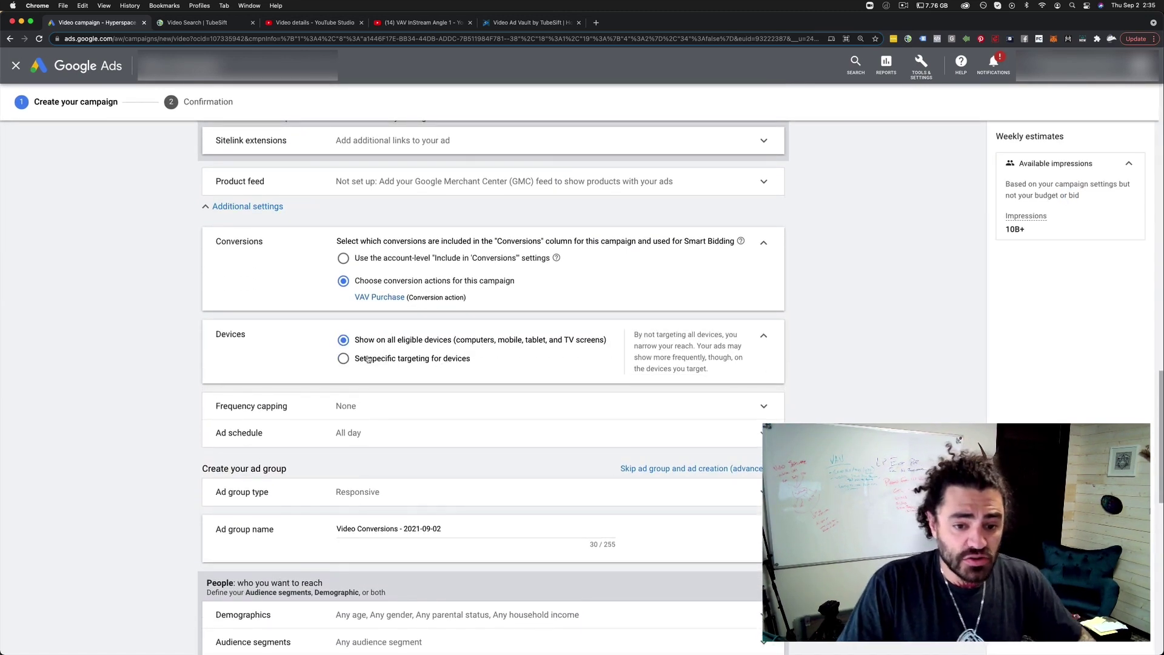
left_click(385, 358)
left_click(389, 437)
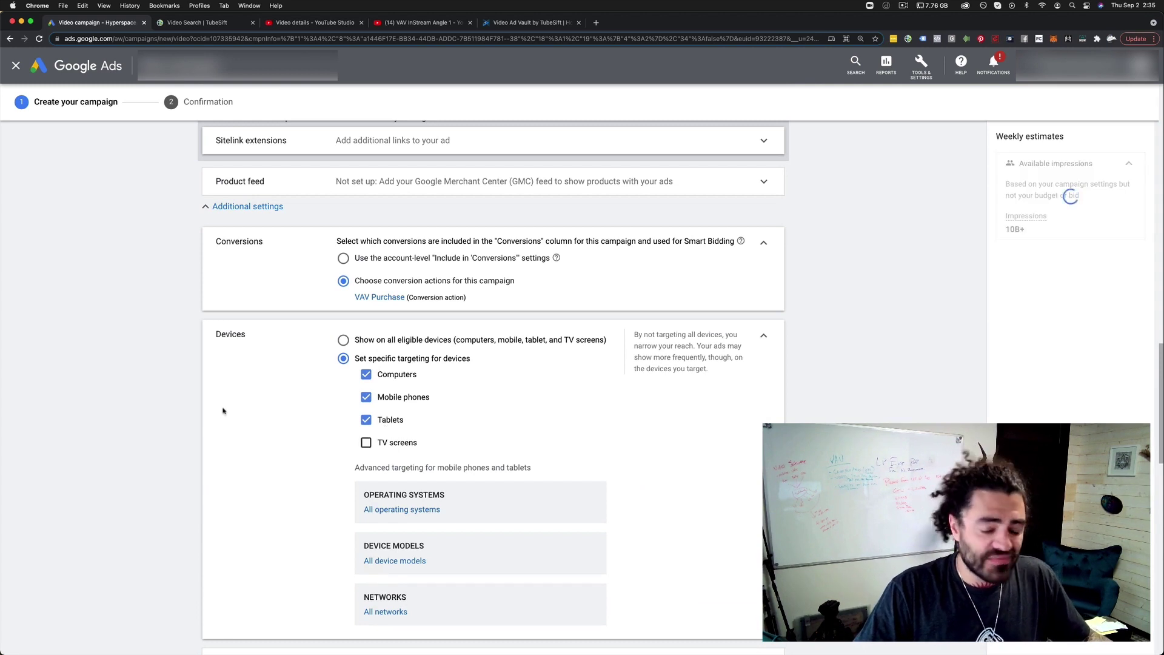
scroll(531, 322, "down", 2)
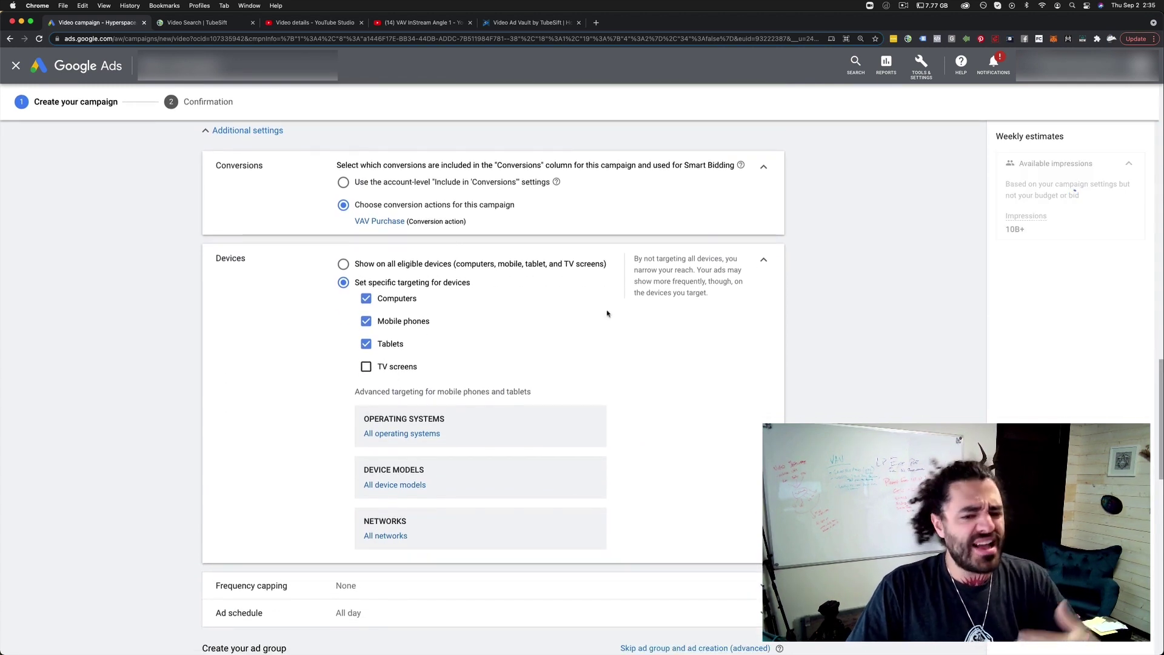
scroll(324, 338, "down", 1)
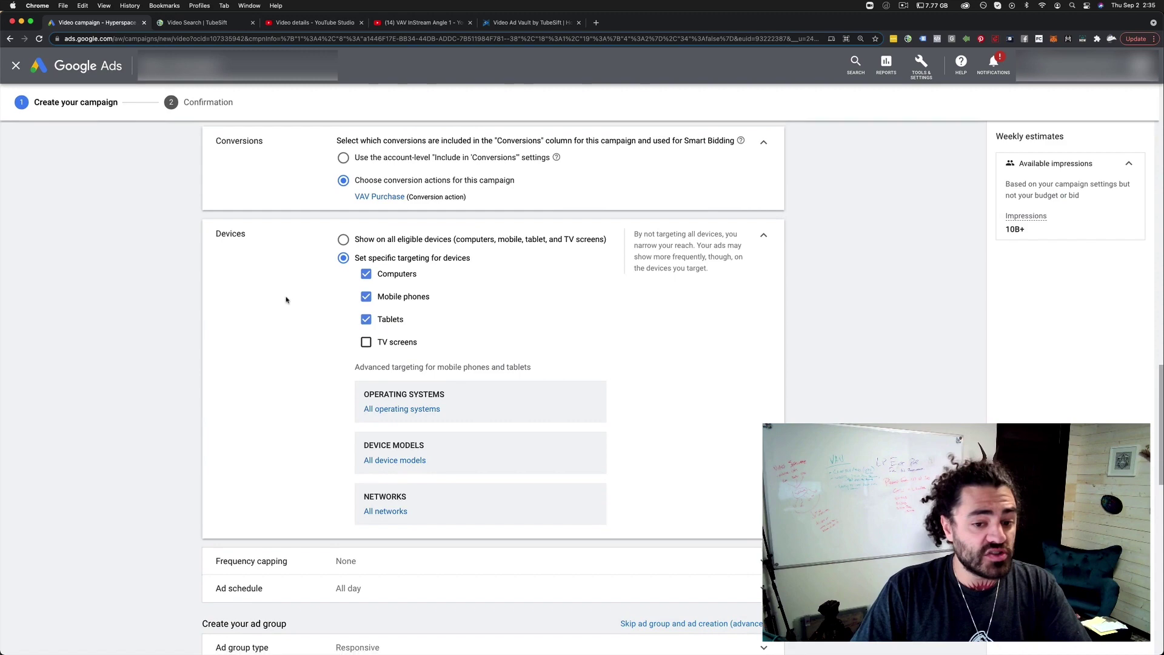
scroll(286, 291, "down", 5)
Step: Under Frequency capping, set a per-user views cap of 4 and remove the extra empty cap
left_click(372, 336)
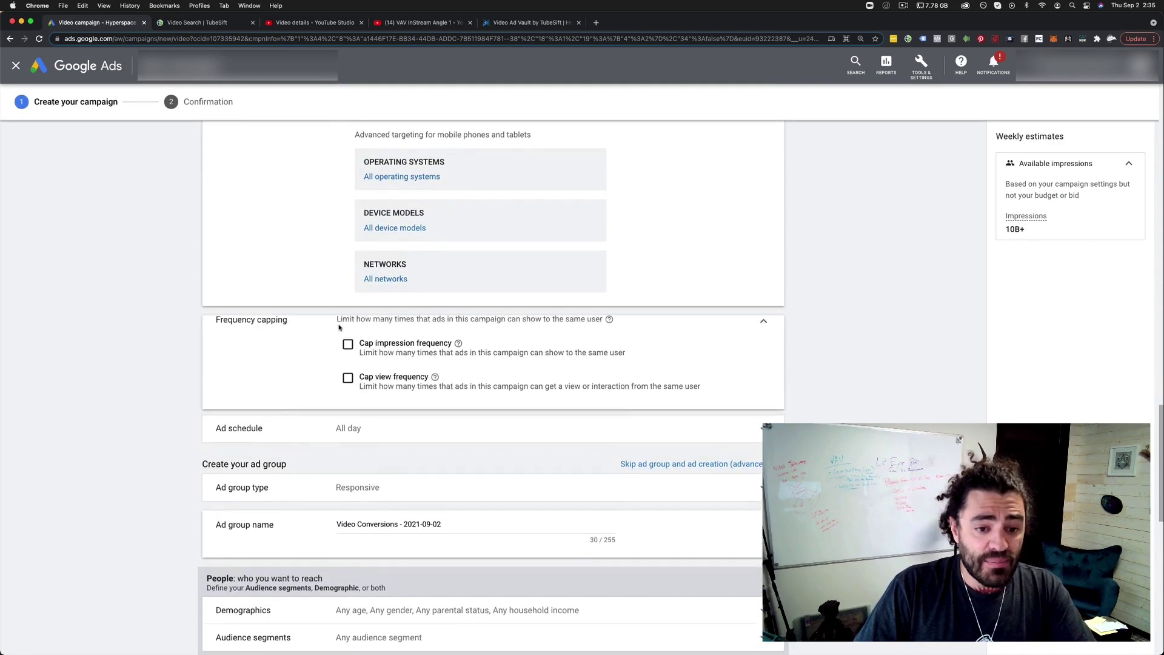
left_click(349, 388)
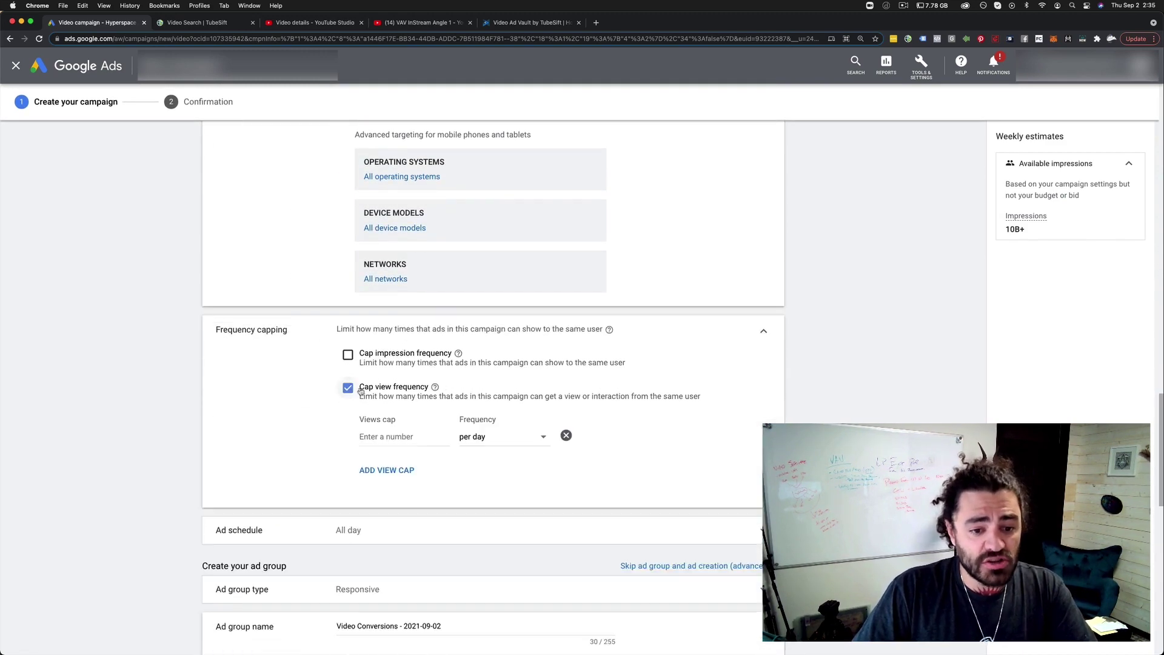
left_click(391, 437)
type("4")
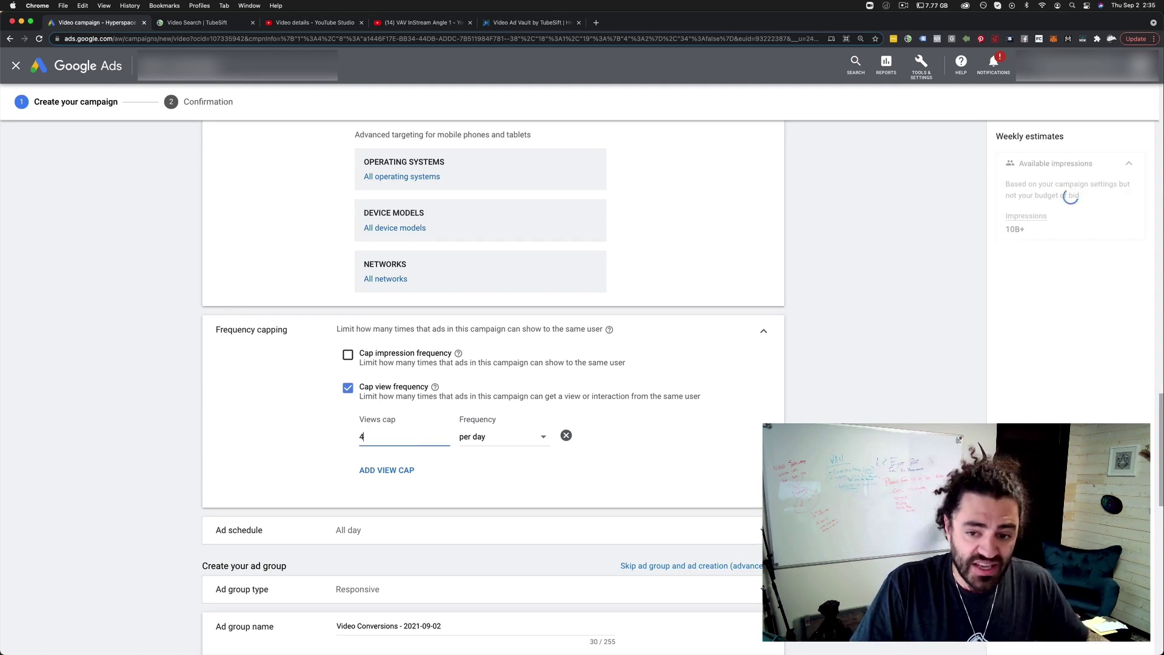
left_click(1078, 195)
scroll(533, 395, "down", 3)
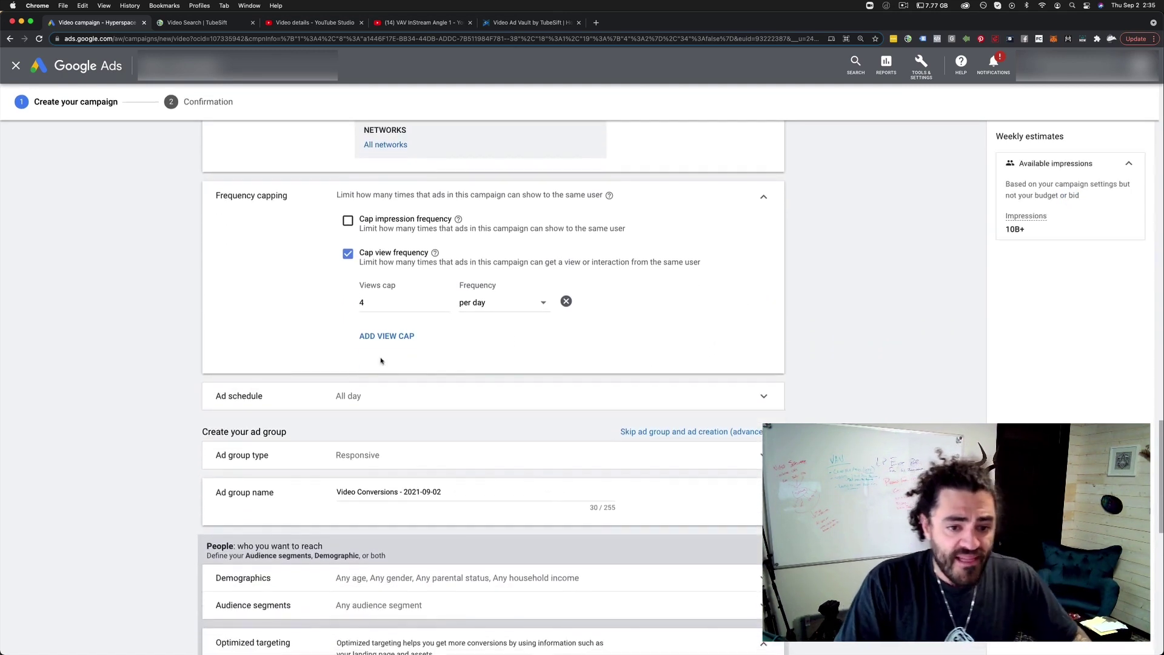
left_click(387, 340)
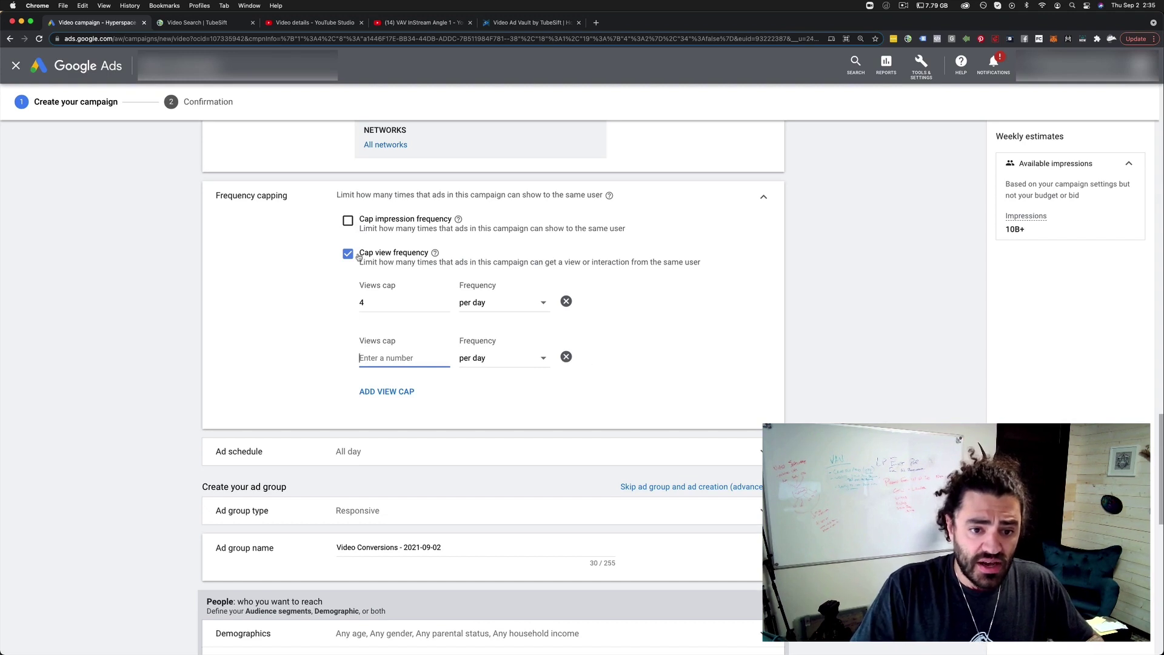
left_click(566, 357)
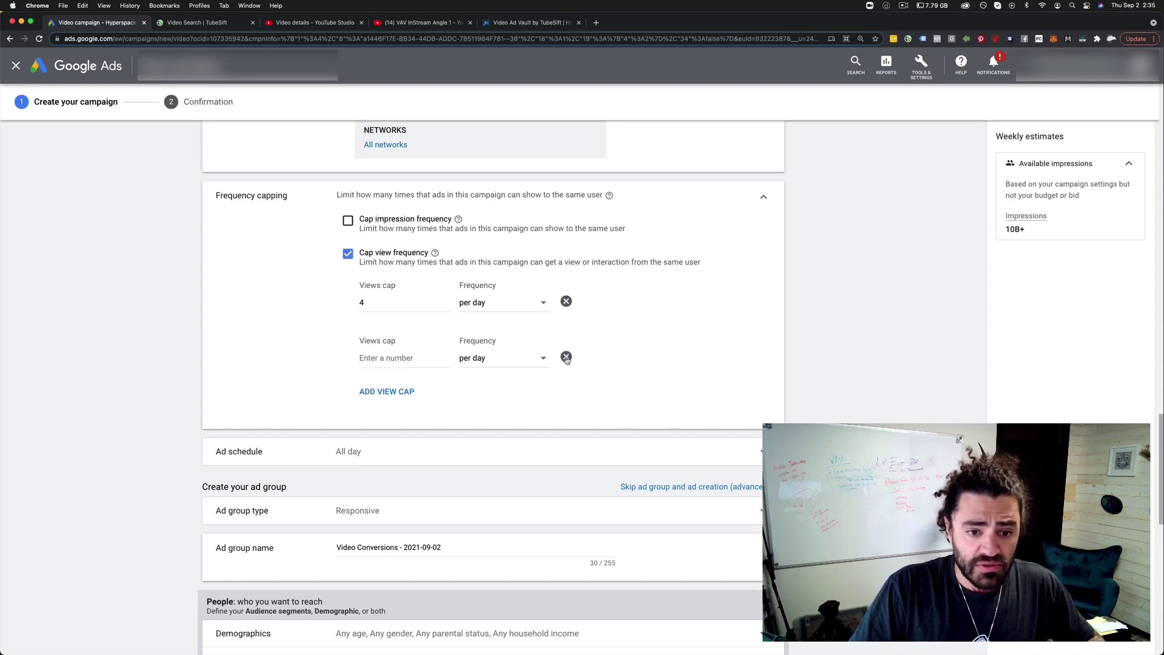
Step: Cap impressions at 4 per day per user and turn off the views cap
left_click(347, 220)
left_click(418, 279)
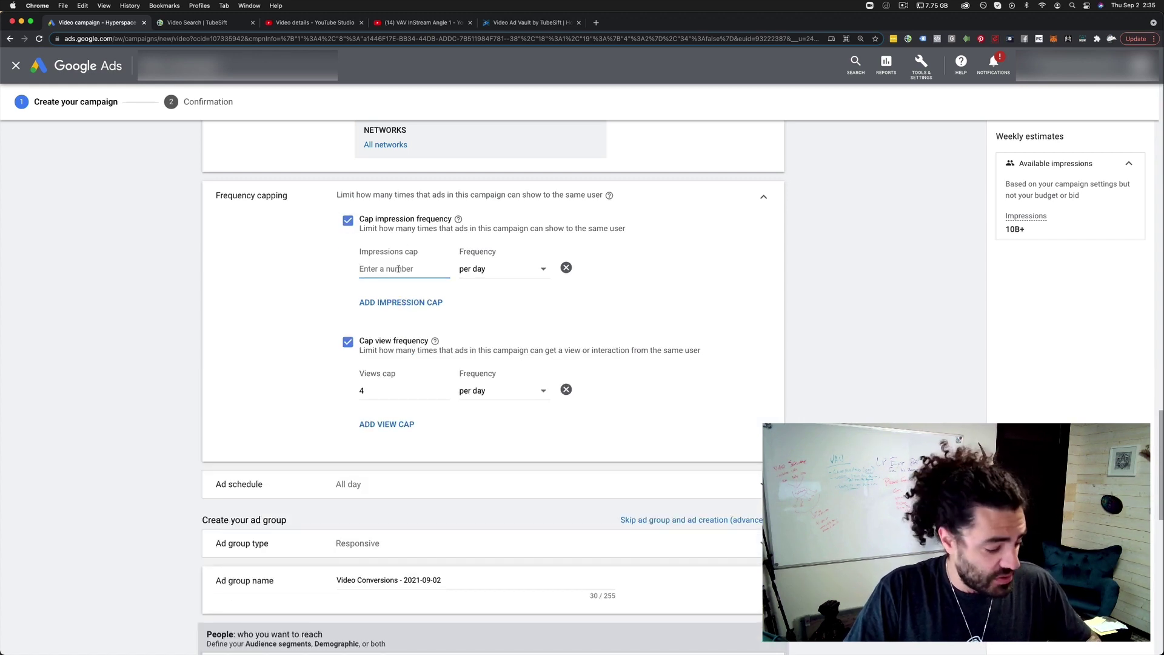
type("4")
left_click(325, 274)
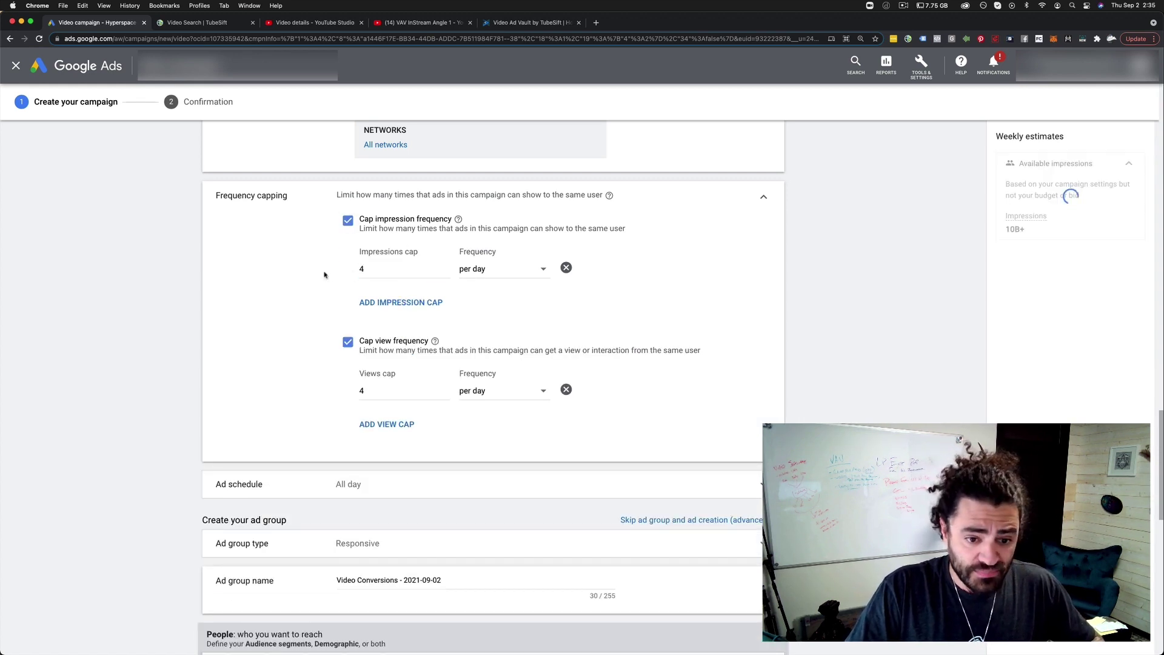
left_click(348, 342)
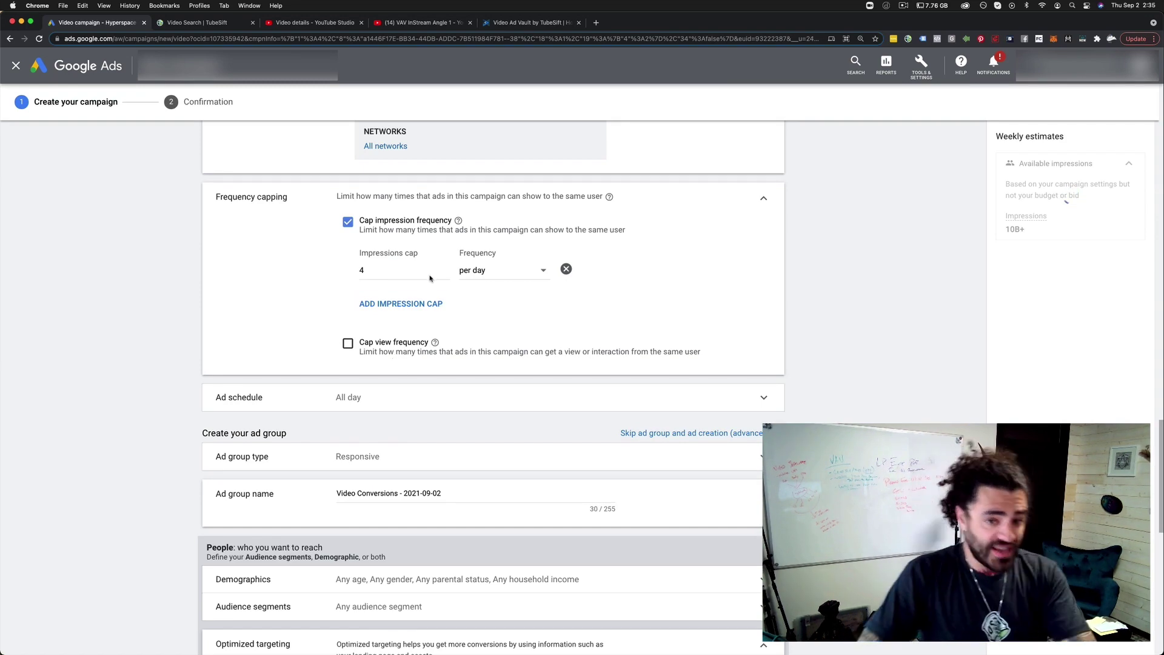
scroll(764, 295, "down", 3)
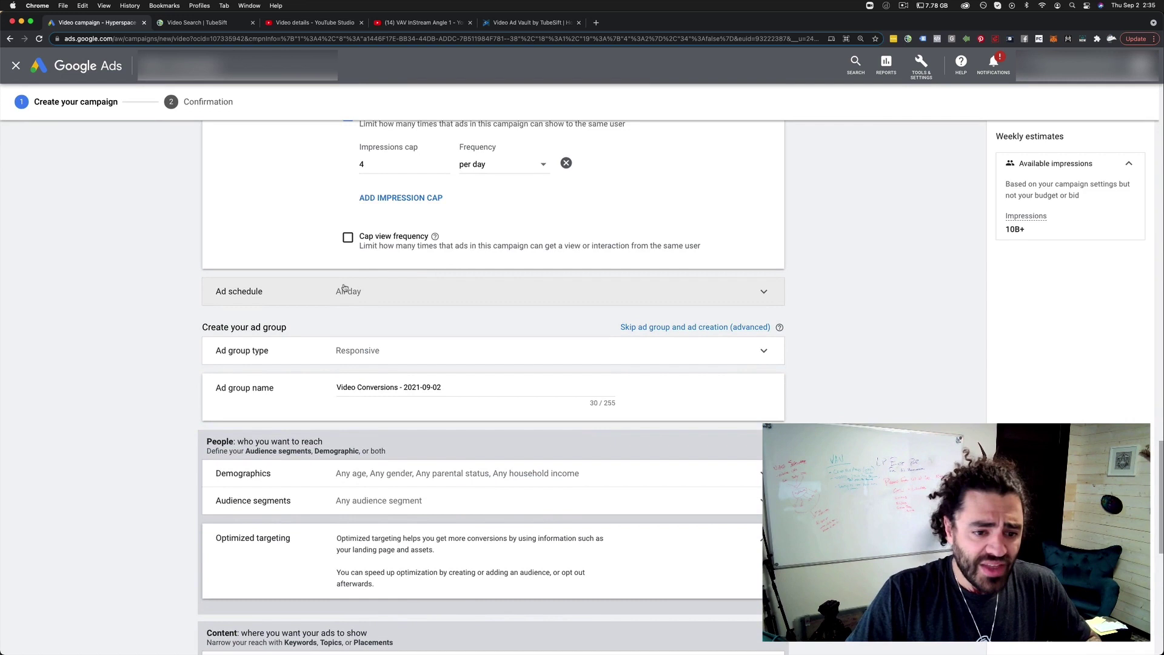
left_click(401, 351)
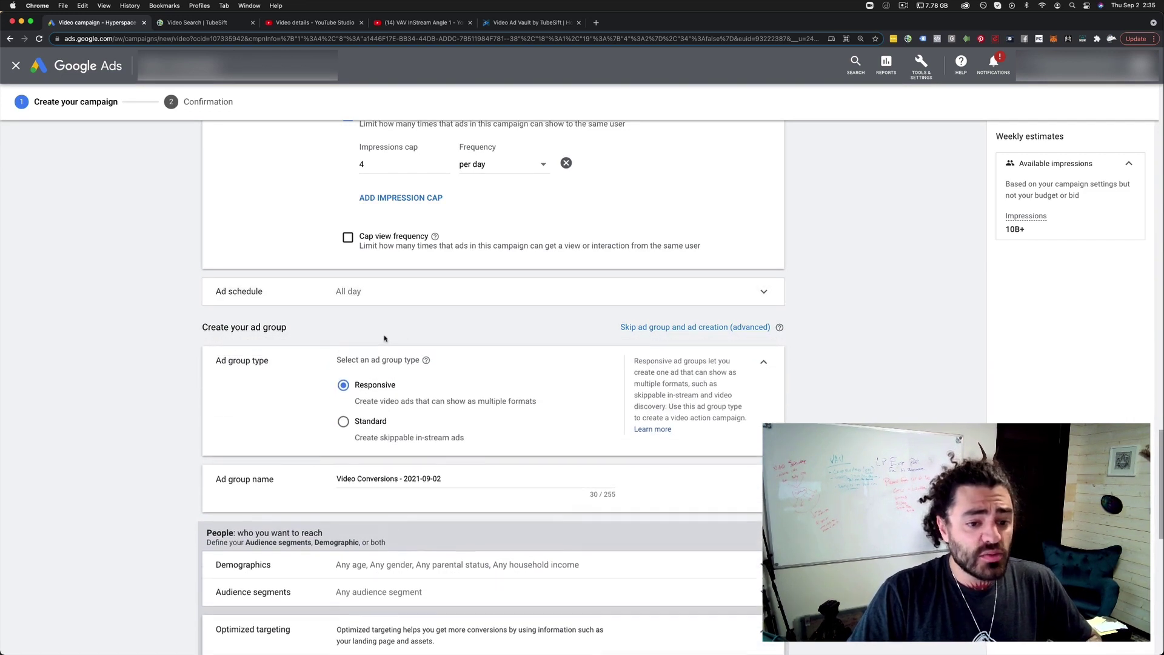
scroll(284, 358, "down", 1)
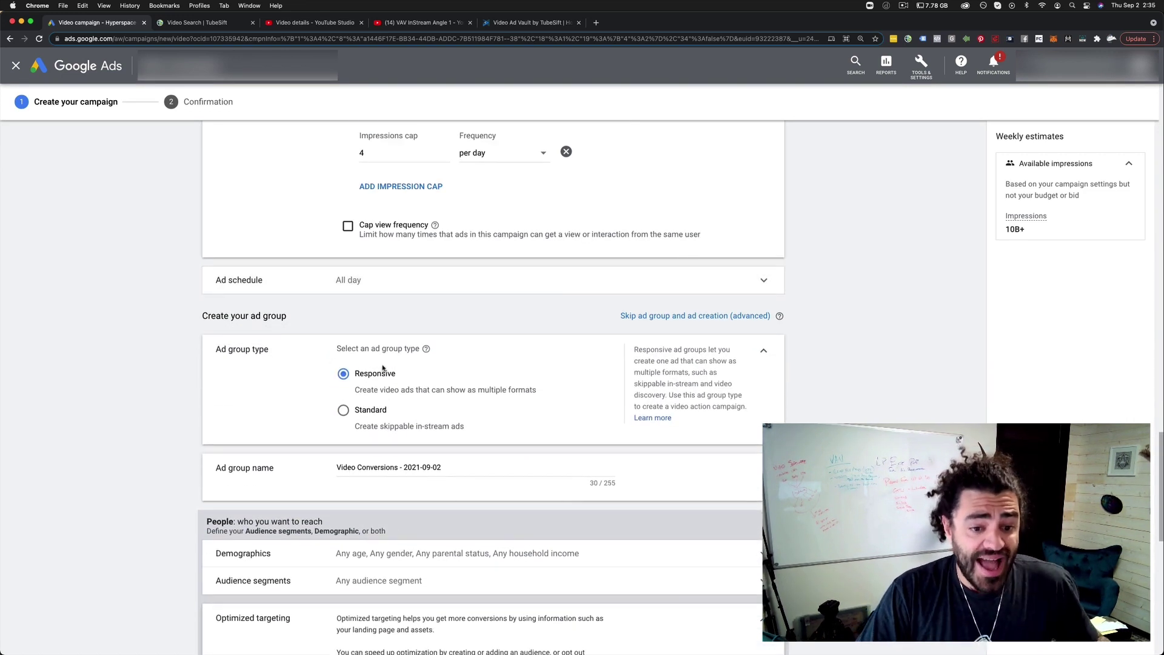
left_click(344, 412)
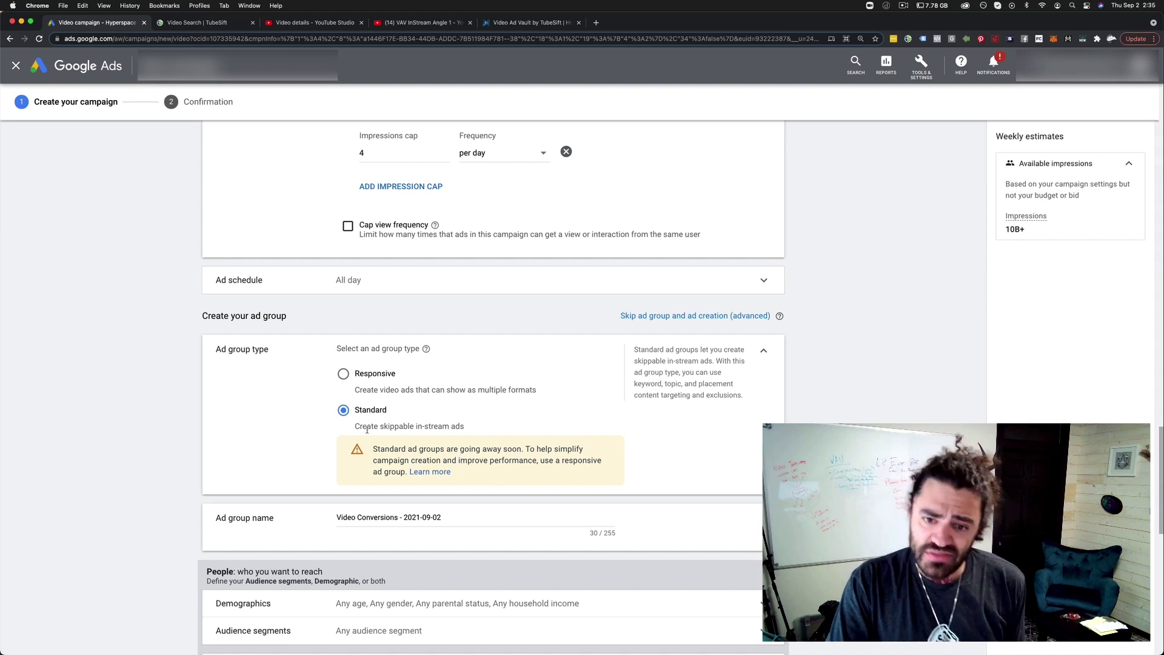
left_click(432, 473)
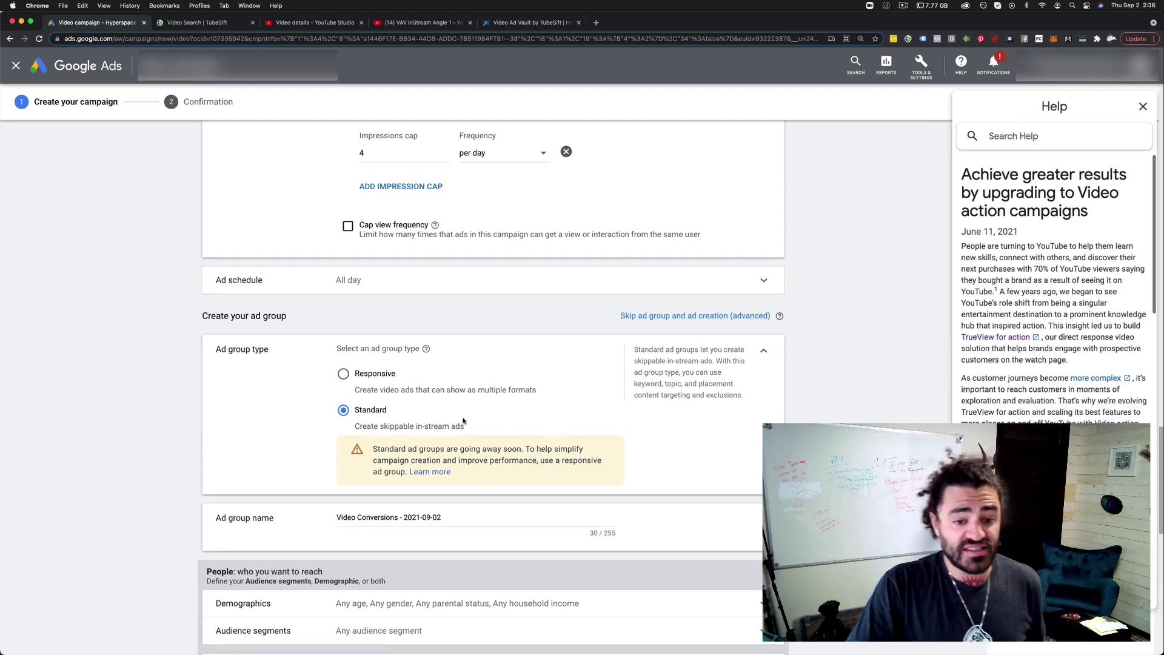
left_click_drag(471, 430, 355, 427)
left_click(881, 397)
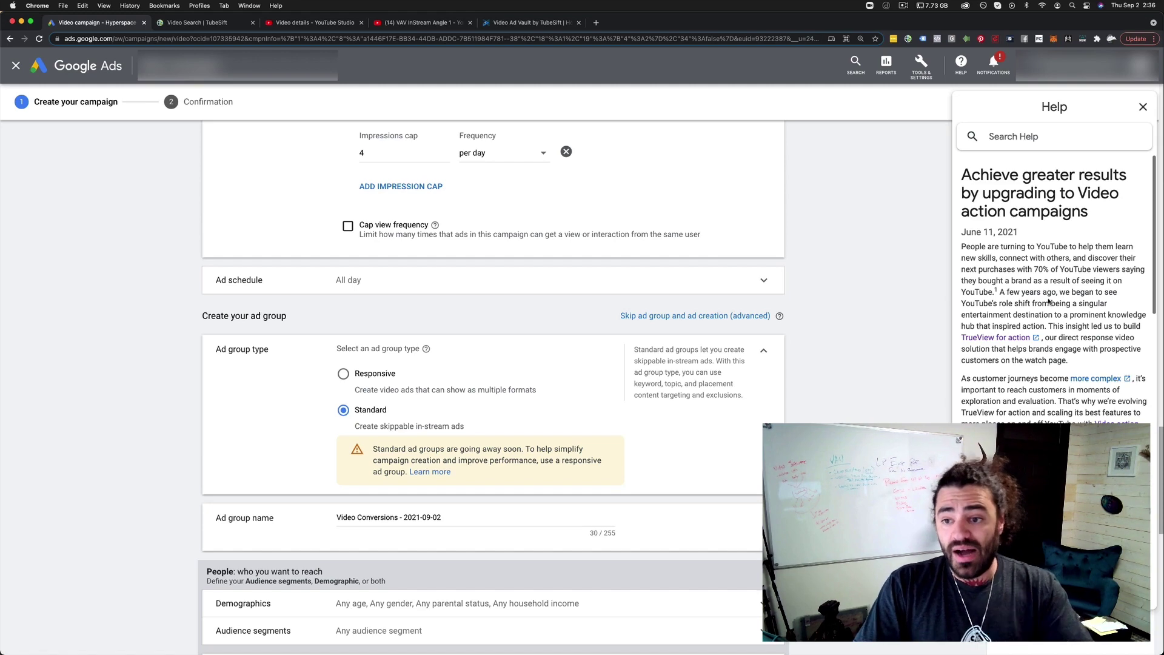
scroll(1049, 312, "down", 2)
scroll(1049, 312, "up", 2)
scroll(1050, 312, "down", 3)
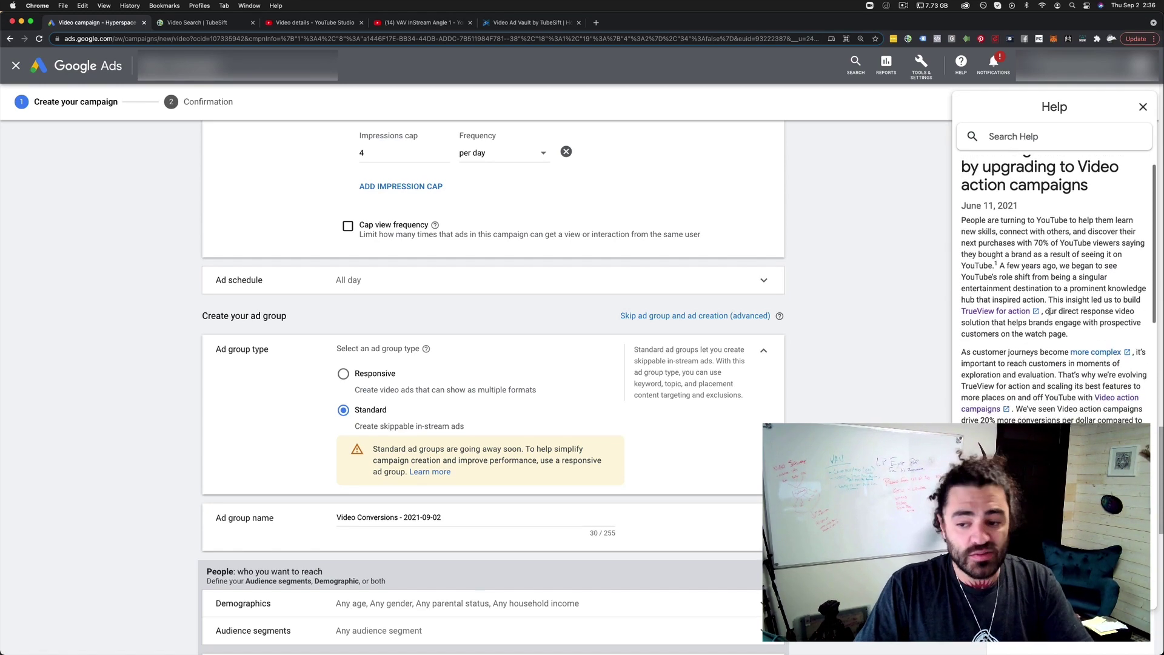
scroll(1051, 314, "down", 4)
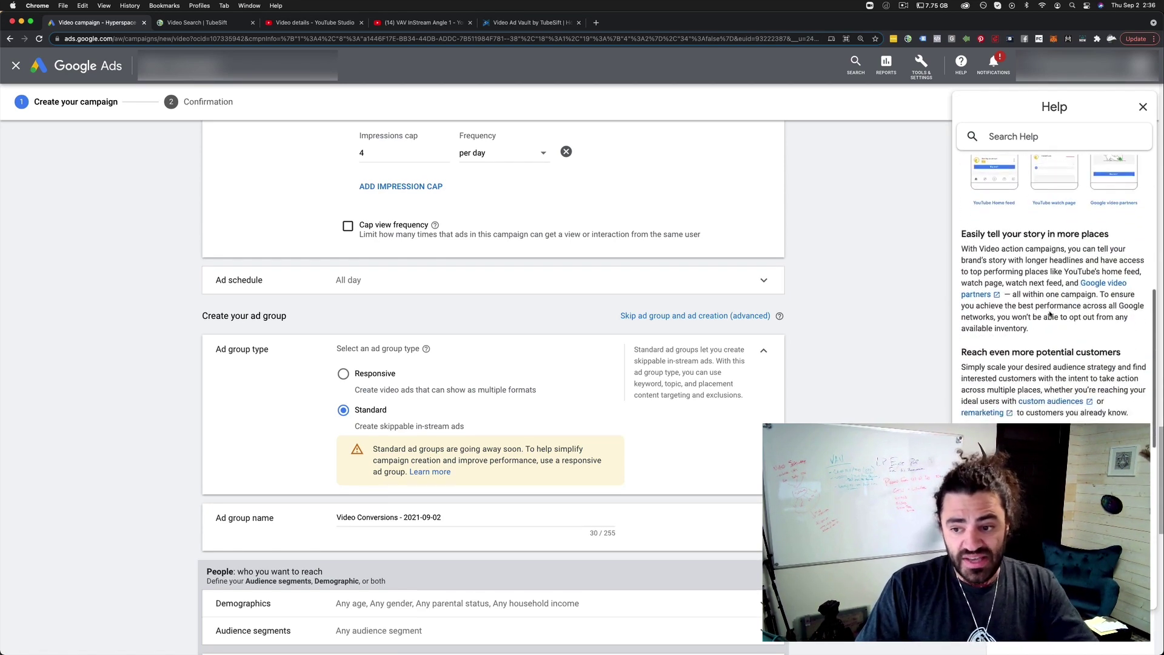
left_click(343, 376)
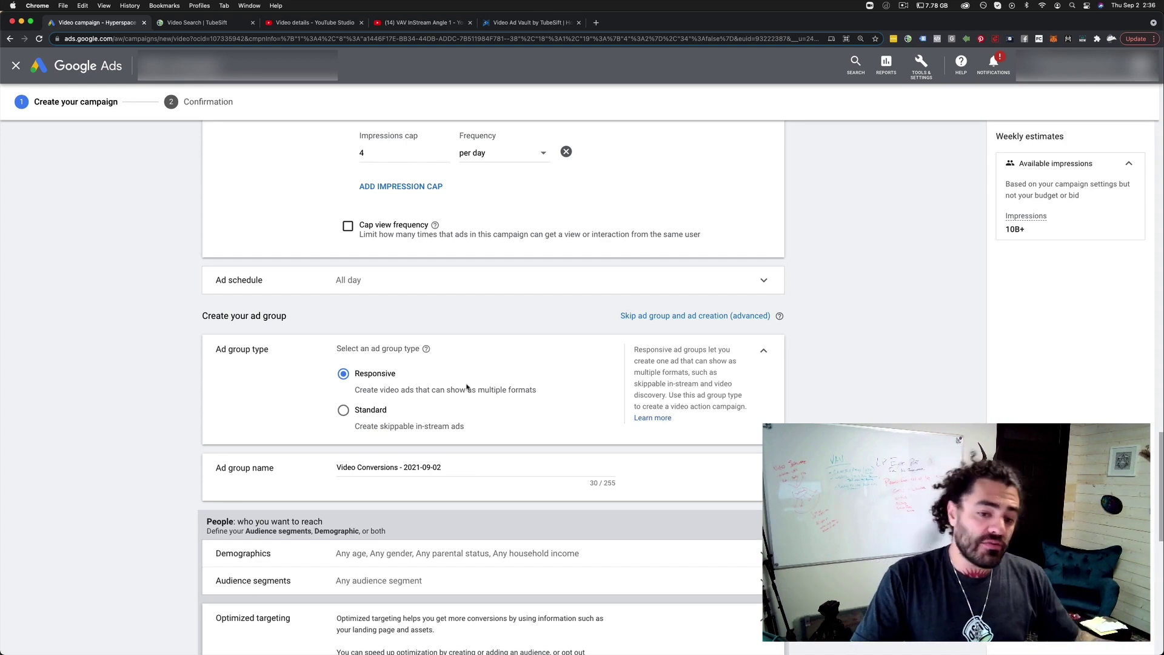
Step: Rename the ad group to 'Placement Targeting'
scroll(564, 381, "down", 5)
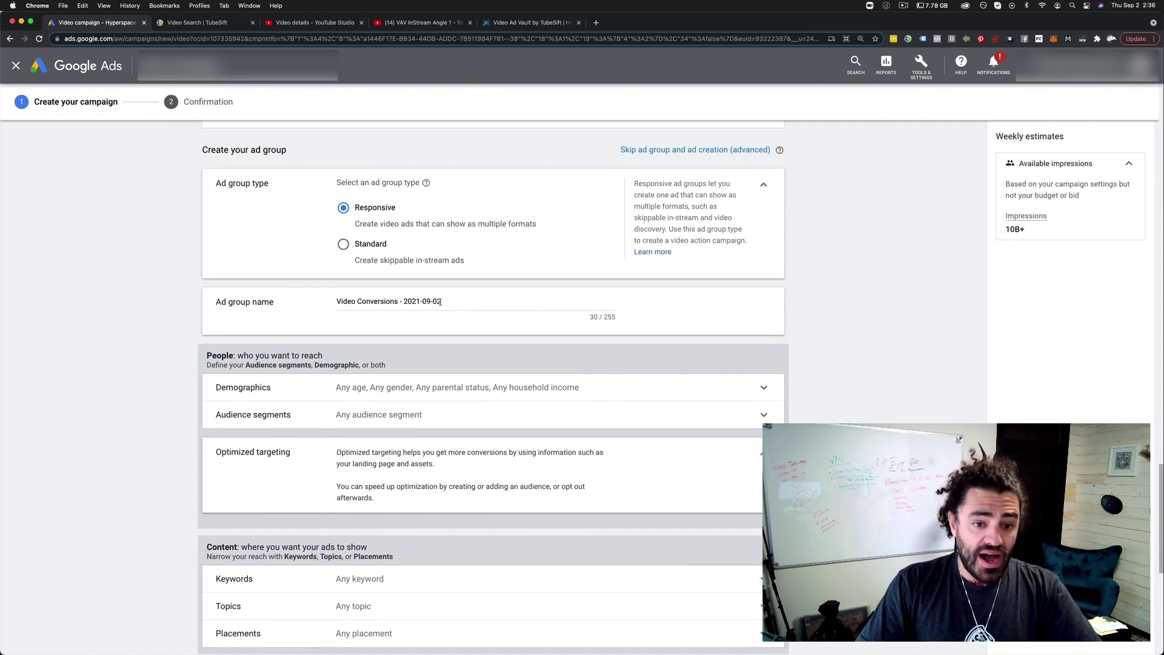
left_click_drag(443, 298, 305, 295)
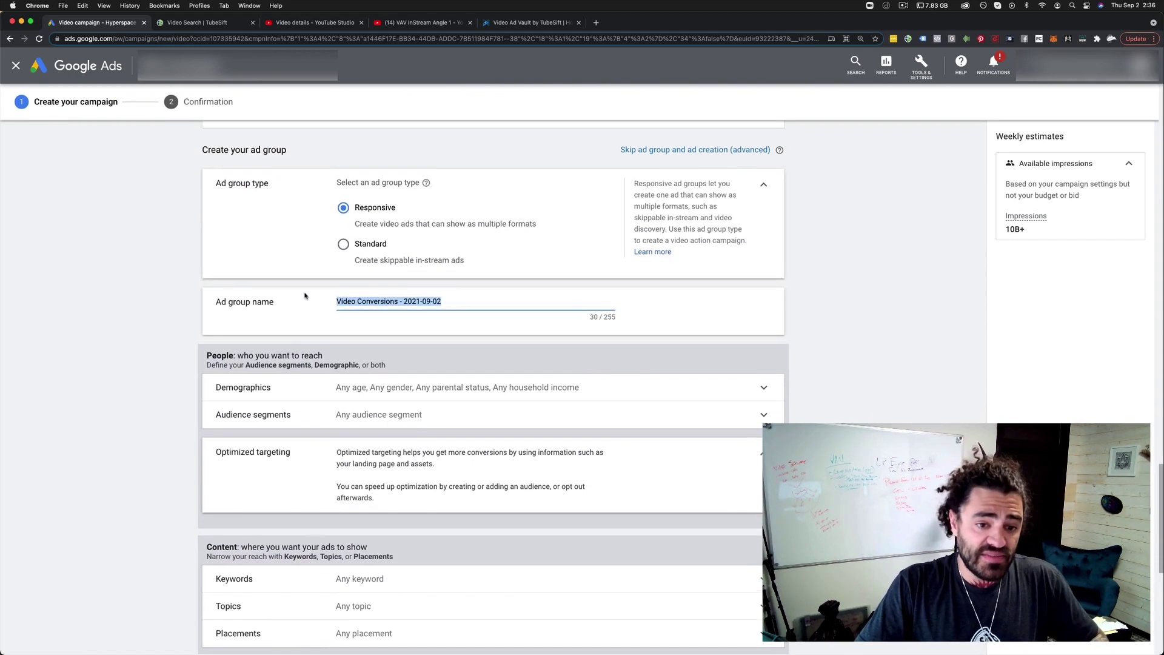
type("Placeme")
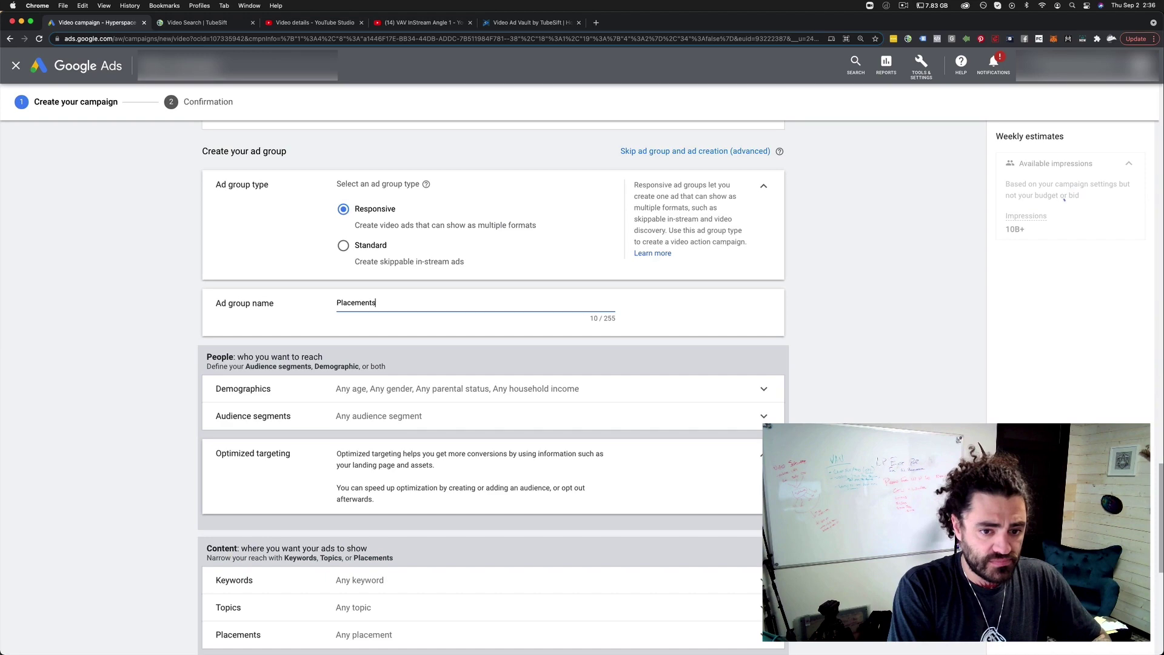
type("nt Targeting")
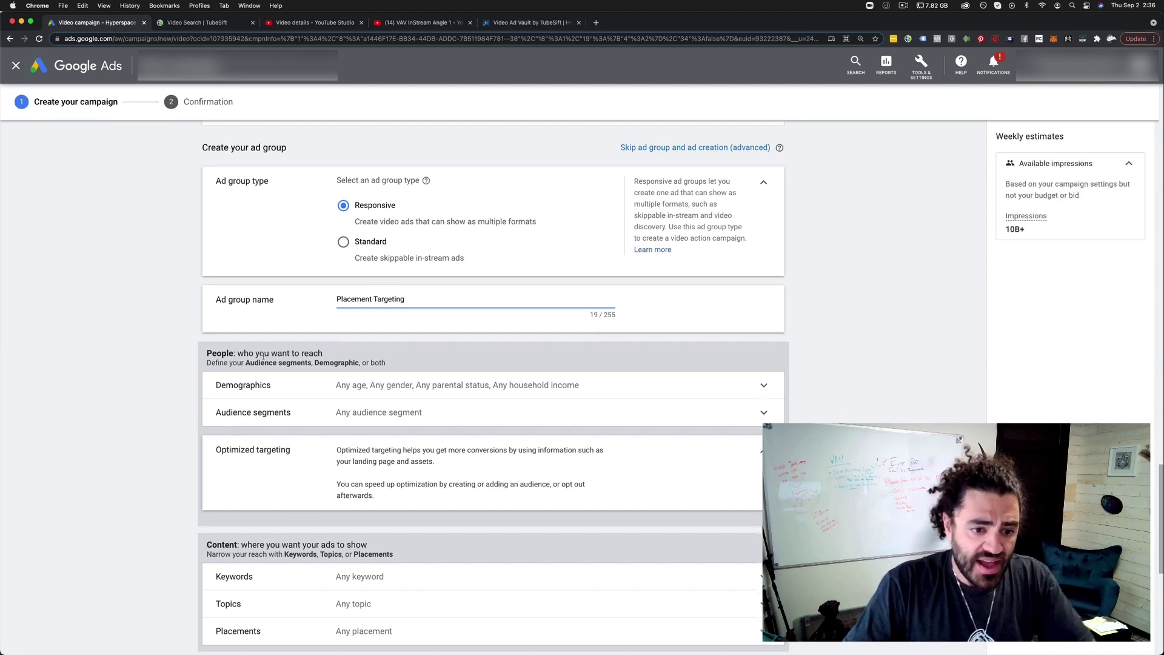
Step: Review and collapse the Demographics and Audience segments sections without changes
scroll(460, 322, "down", 2)
left_click(460, 322)
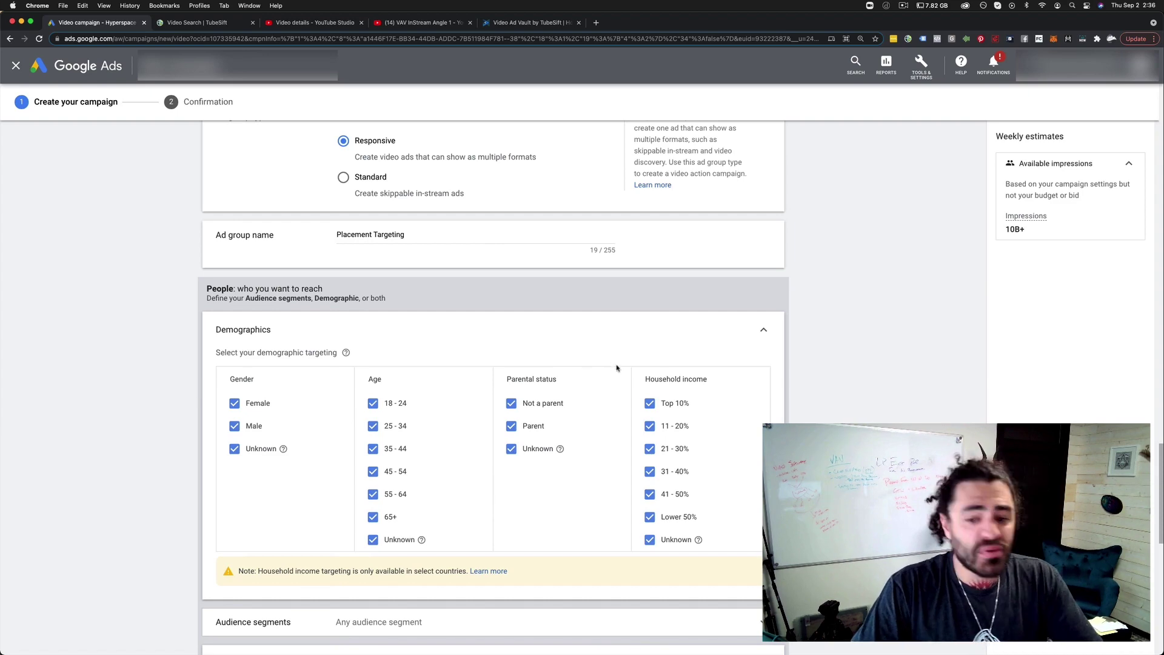
scroll(784, 384, "down", 2)
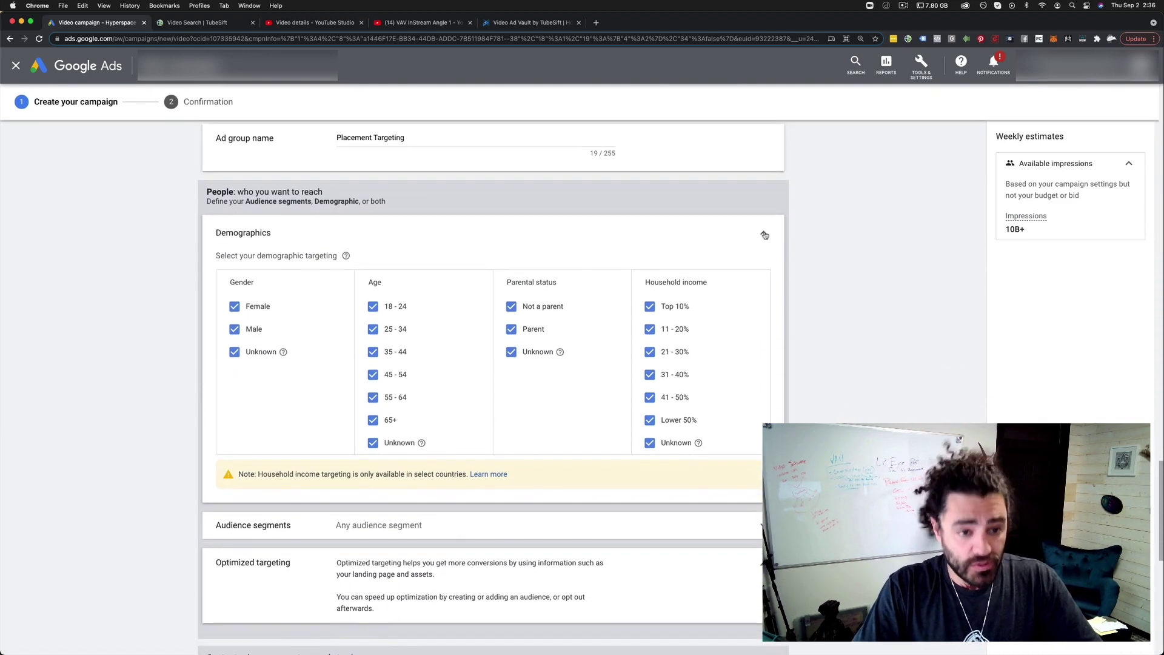
left_click(764, 235)
scroll(463, 219, "down", 2)
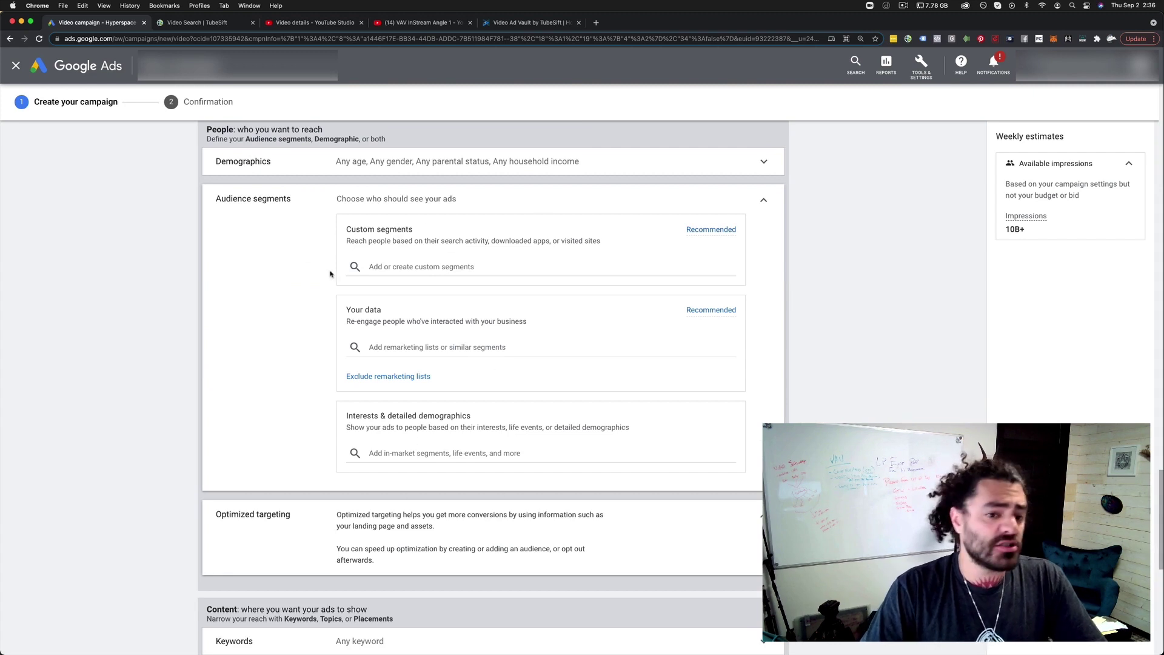
left_click(766, 204)
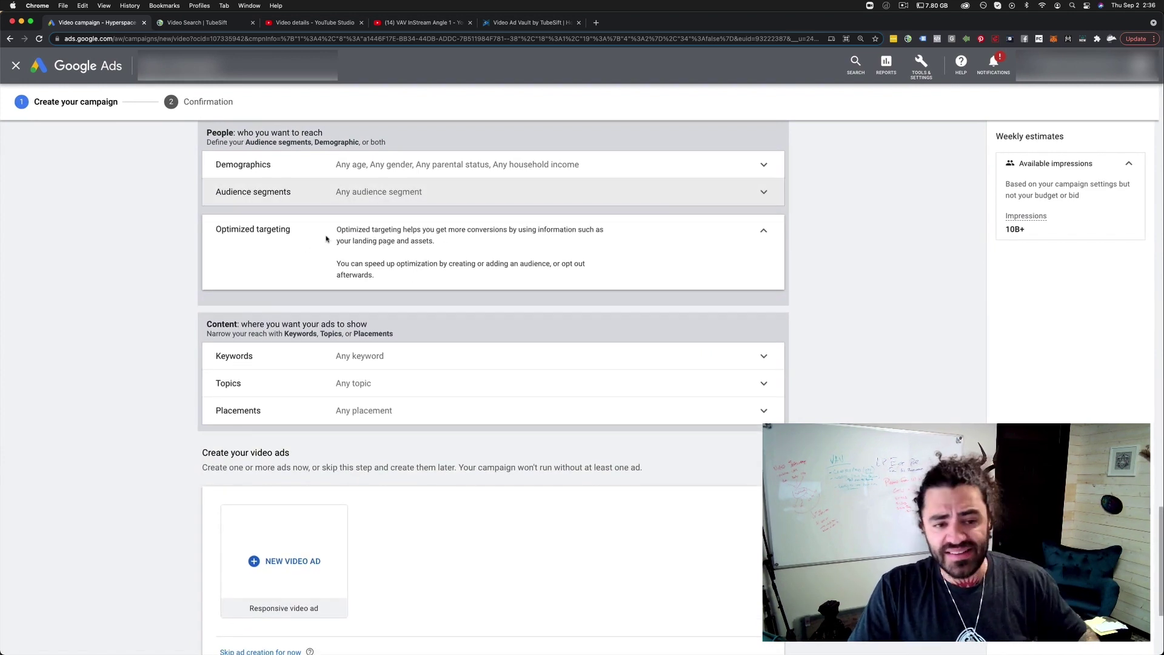
Step: Point out the optimized targeting notes, then set Placements to take a pasted URL list
triple_click(415, 266)
left_click_drag(415, 267, 606, 227)
left_click(606, 260)
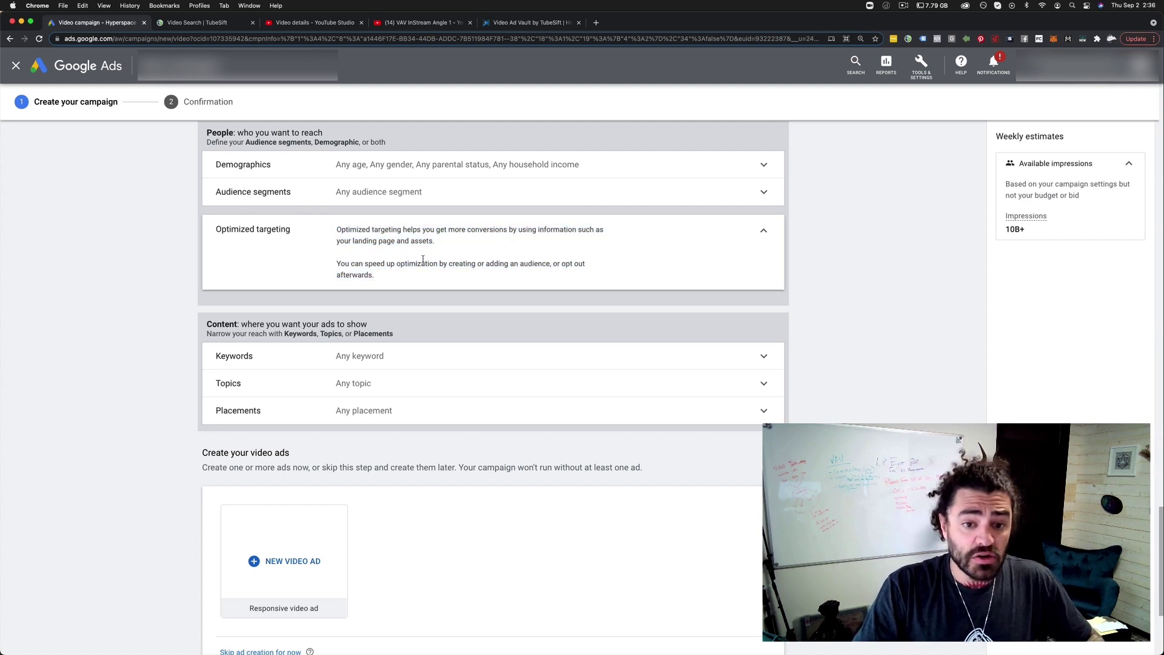
scroll(531, 255, "down", 1)
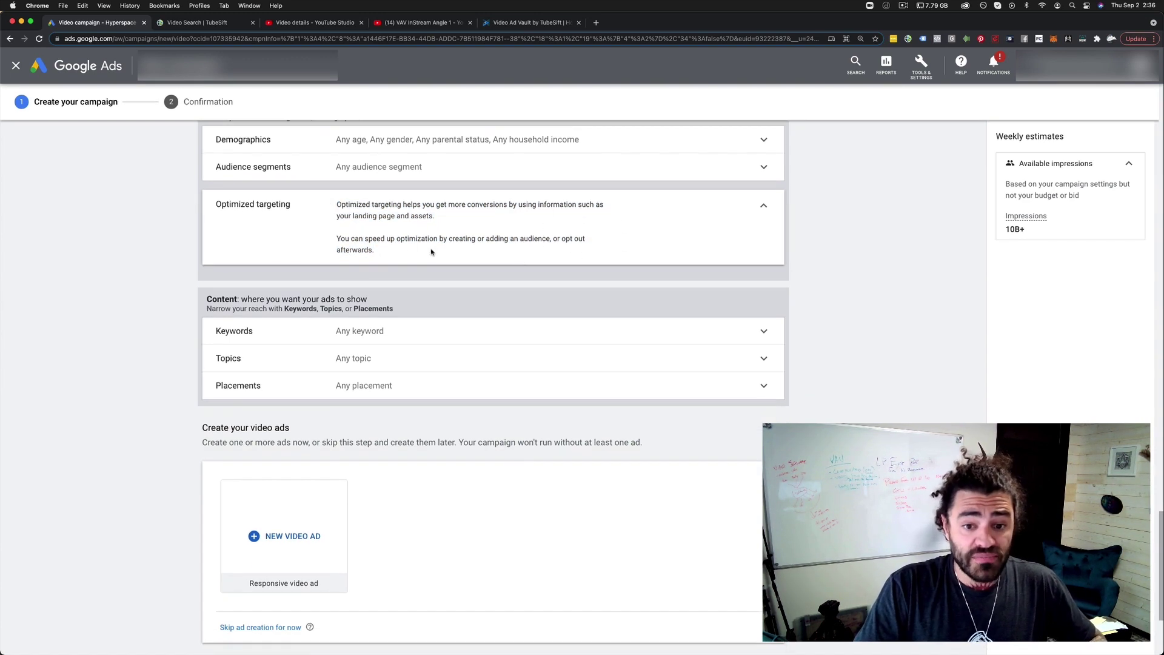
triple_click(465, 235)
left_click(598, 244)
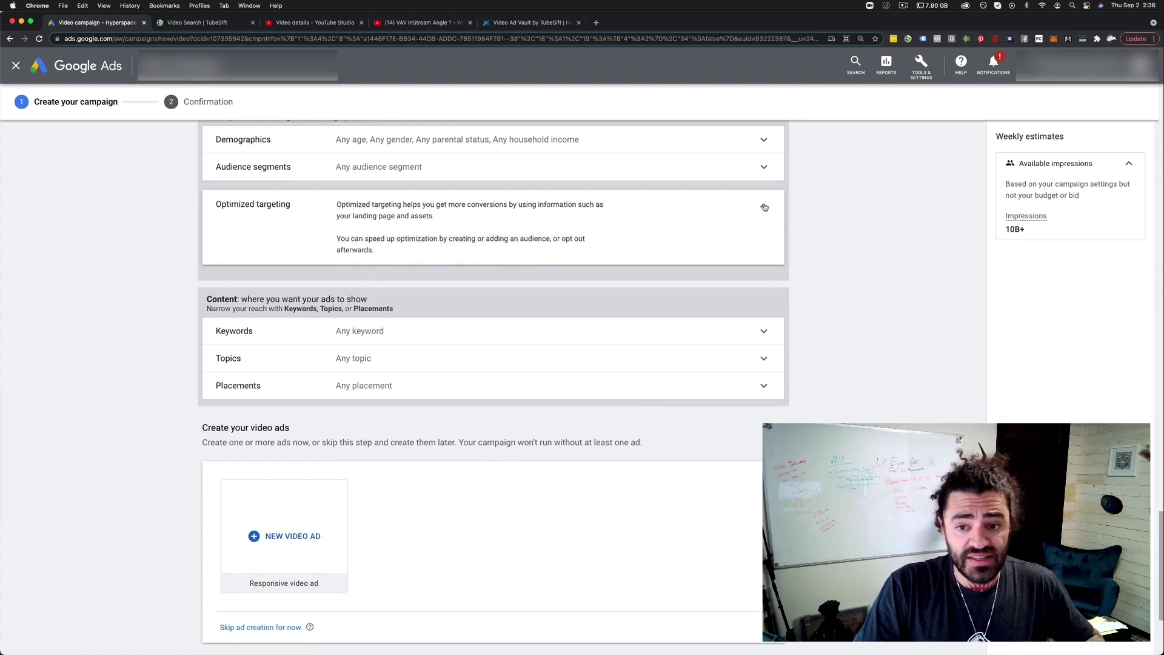
left_click(764, 206)
left_click(764, 200)
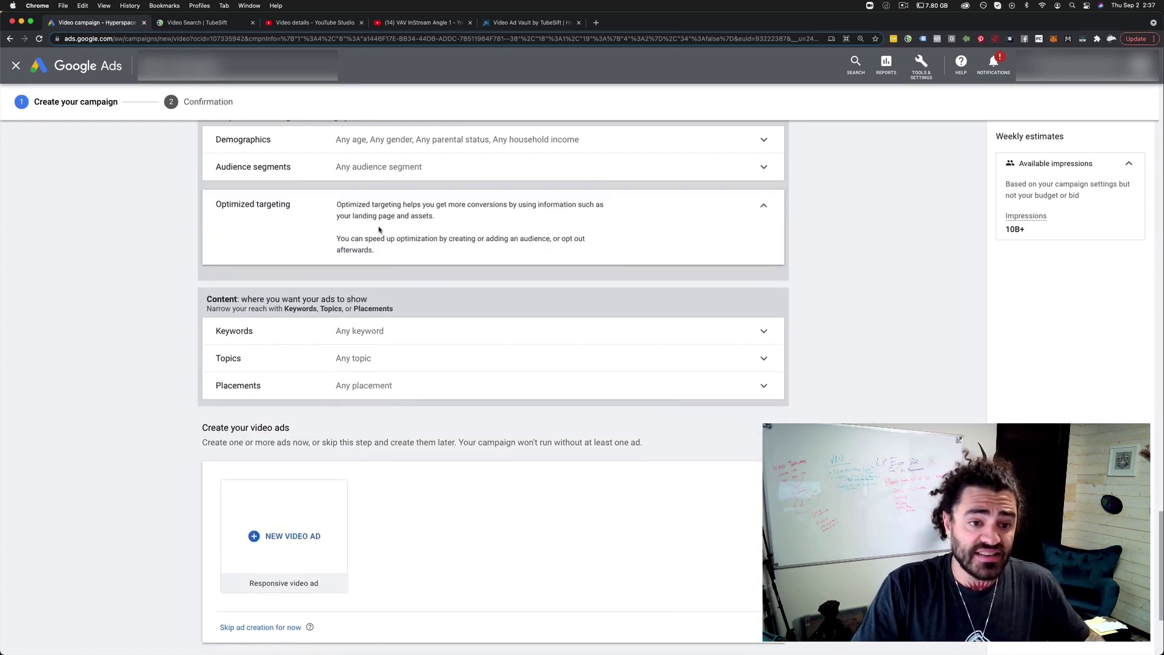
scroll(429, 279, "down", 2)
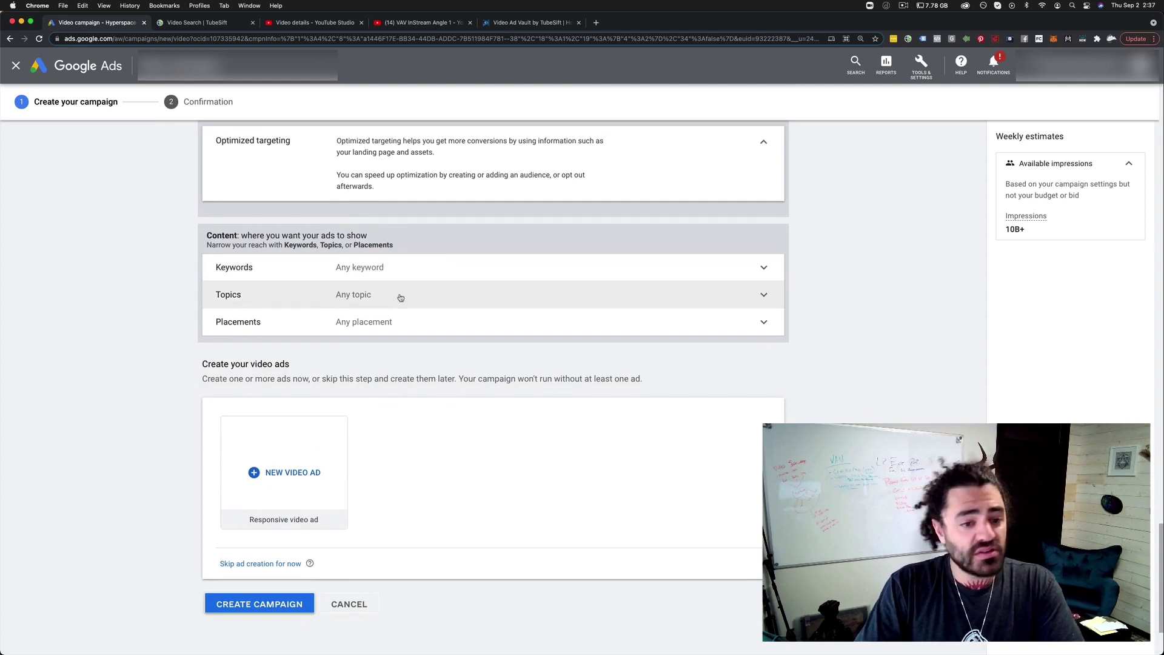
left_click(399, 323)
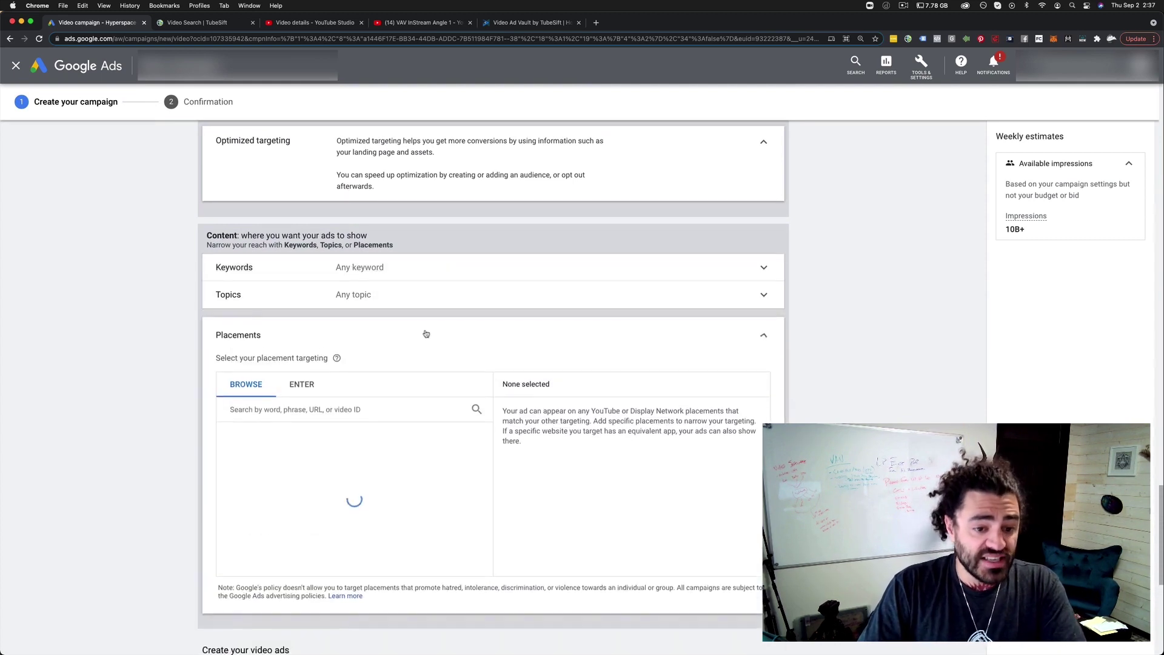
left_click(301, 385)
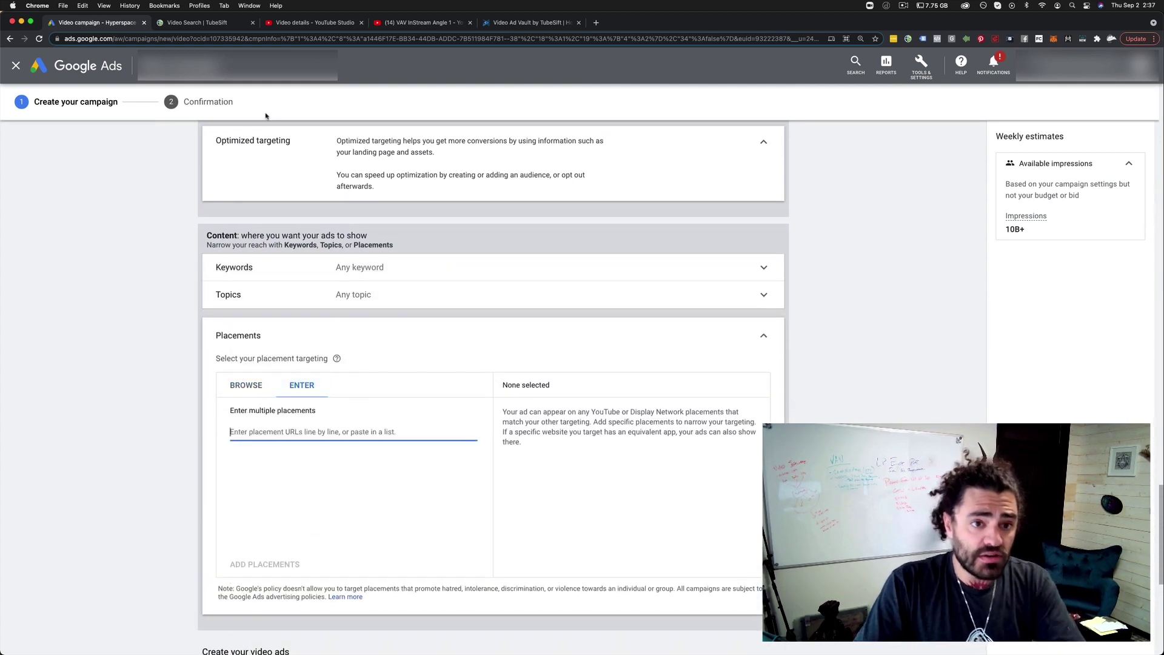
Step: Run a TubeSift keyword search for 'YouTube Ad Spy Tool' with up to 100 results
left_click(199, 23)
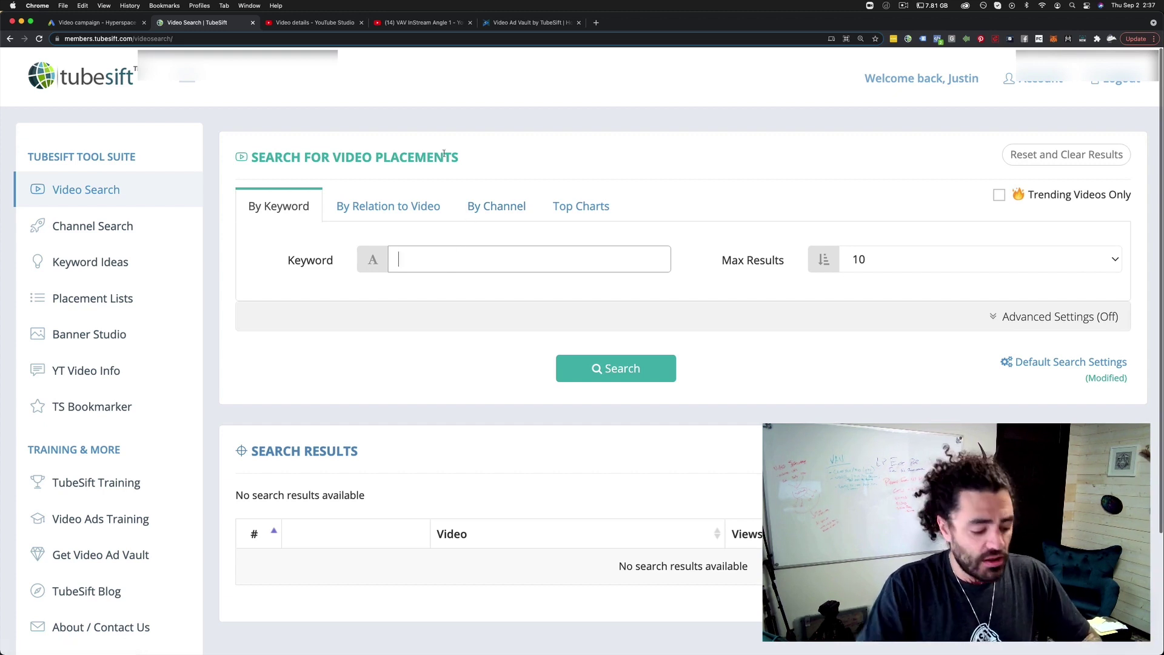
type("YouT")
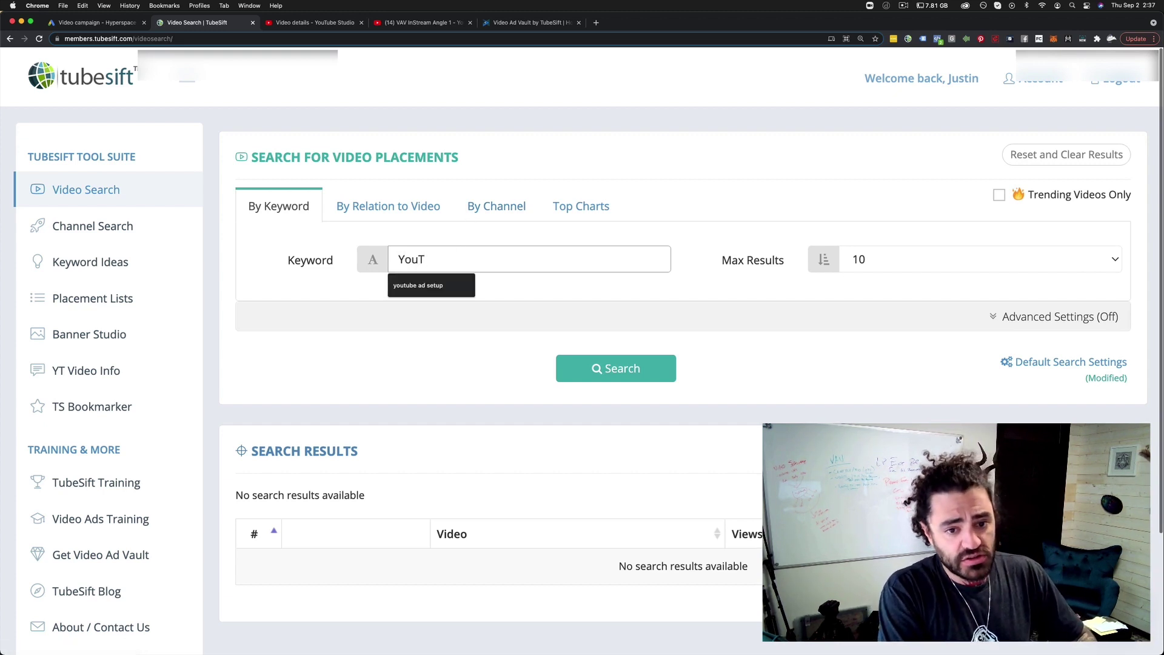
type("ube Ad Spy ")
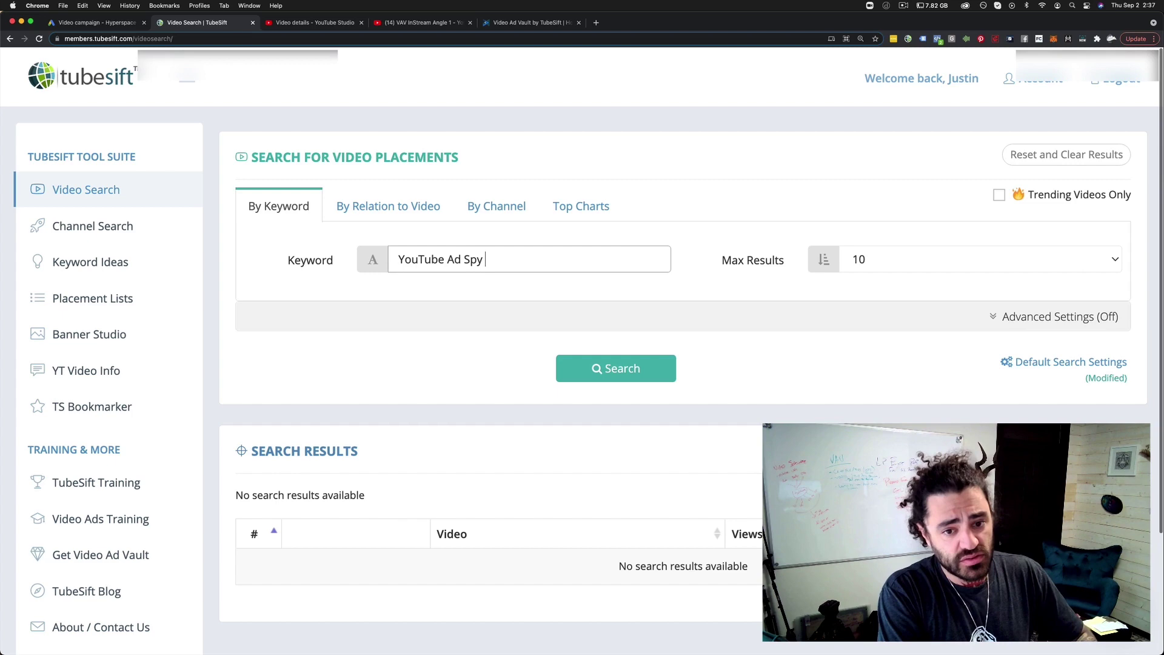
type("Tool")
left_click(951, 246)
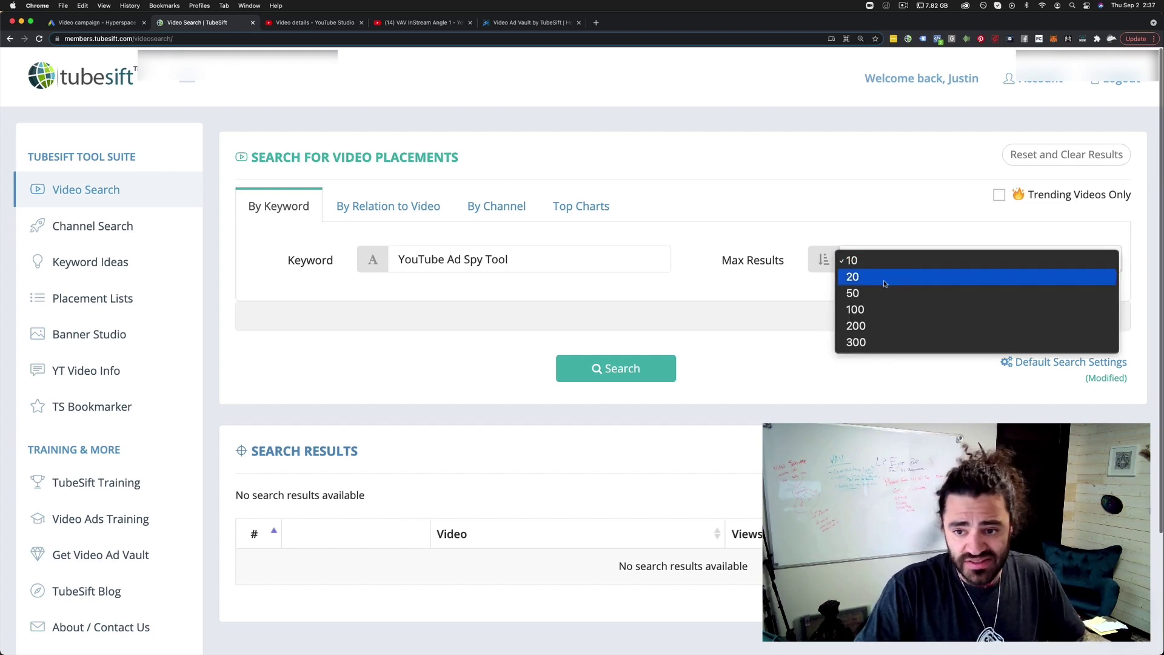
left_click(892, 306)
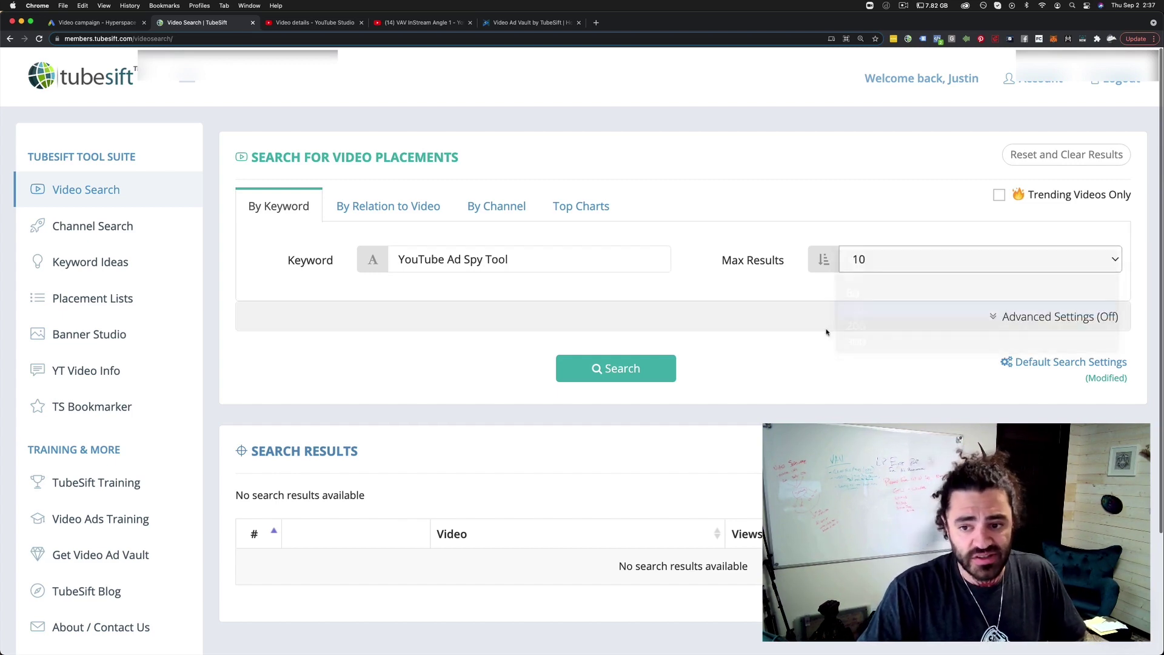
left_click(657, 370)
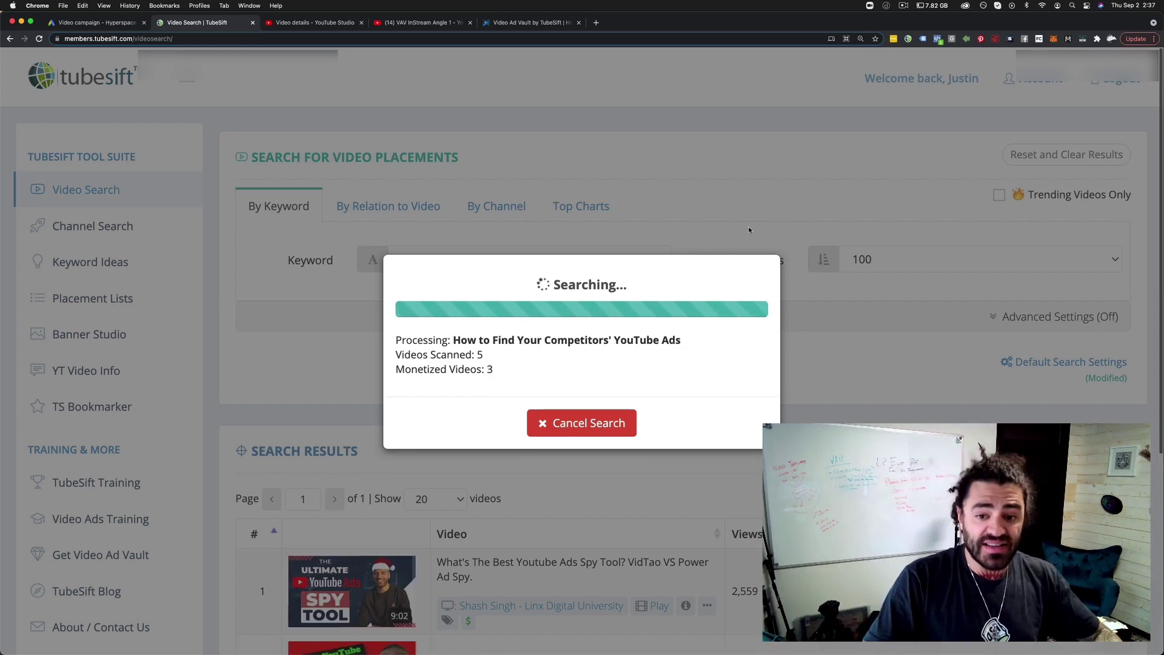
scroll(752, 238, "down", 5)
scroll(752, 238, "down", 1)
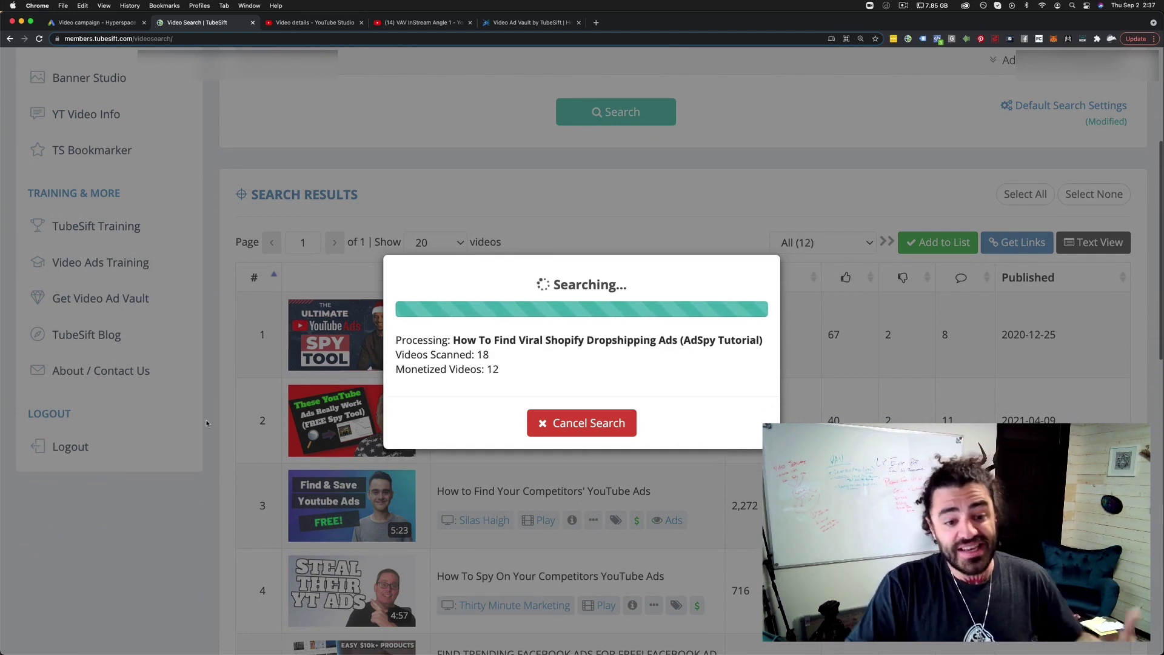
scroll(212, 428, "down", 5)
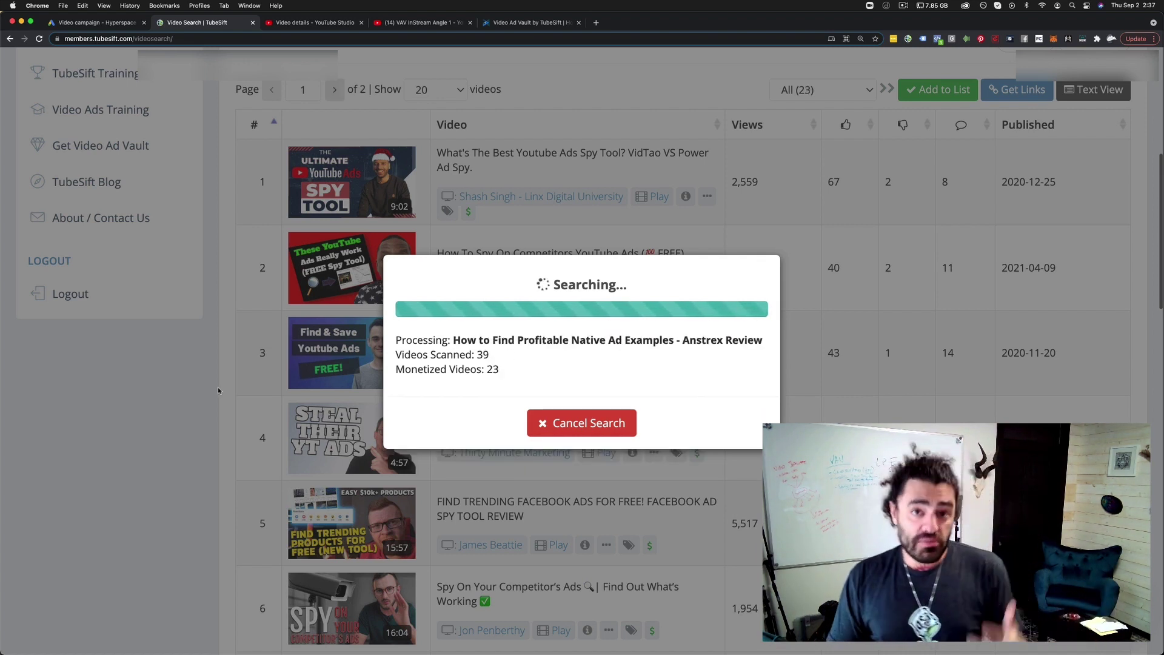
scroll(218, 390, "down", 5)
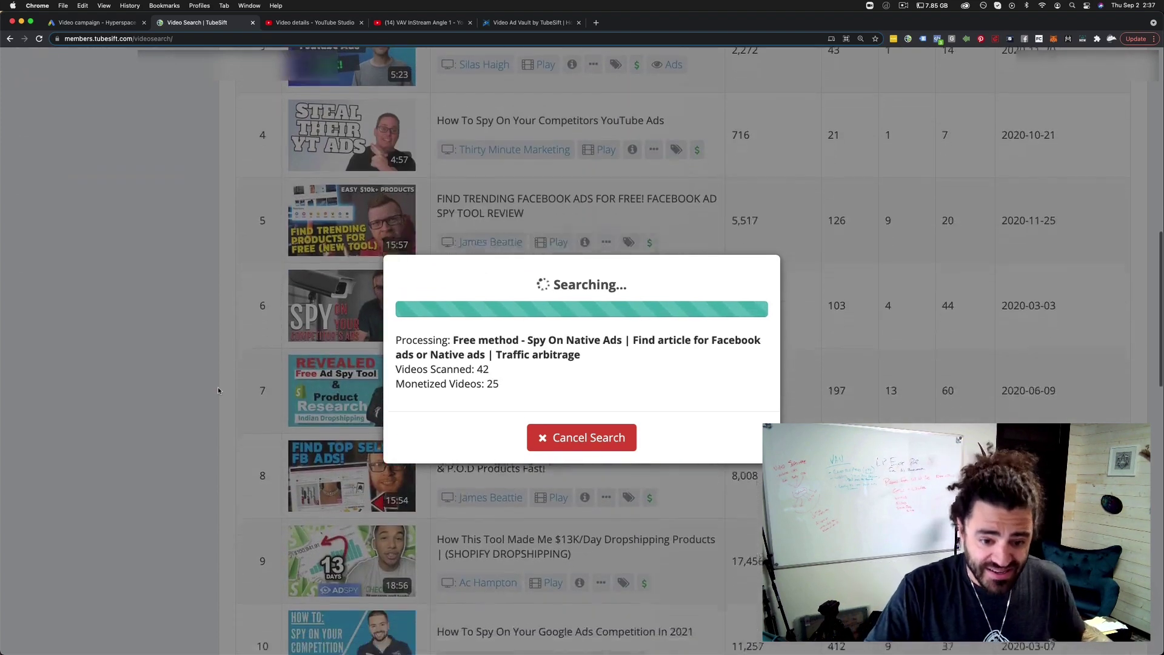
scroll(218, 390, "down", 6)
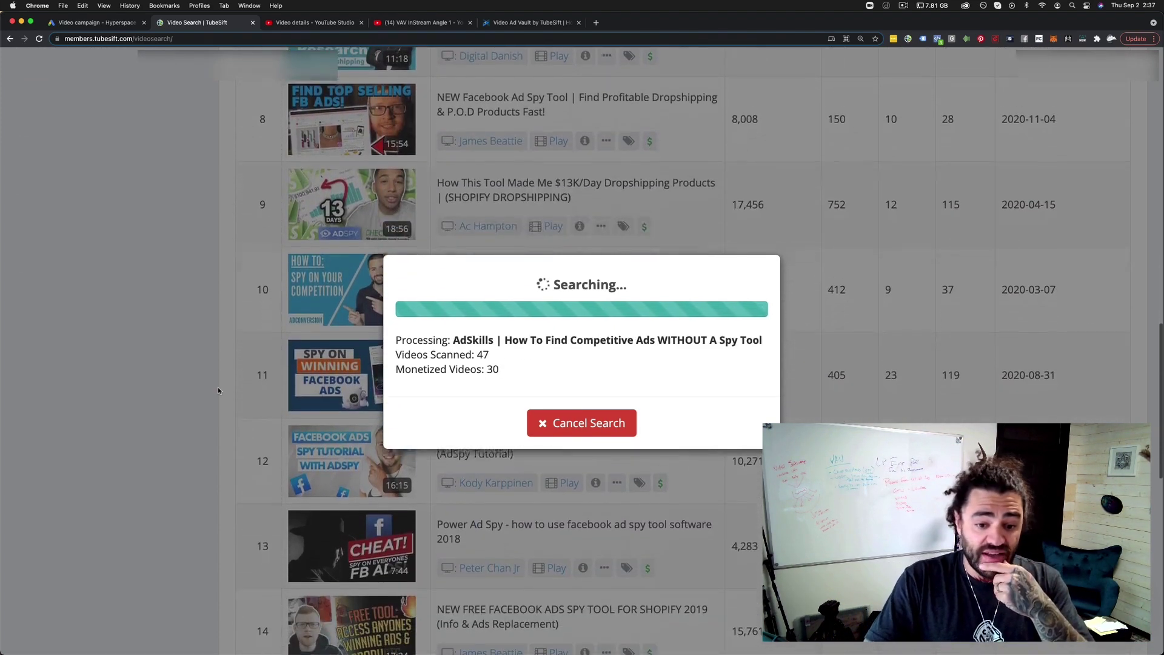
scroll(218, 390, "down", 5)
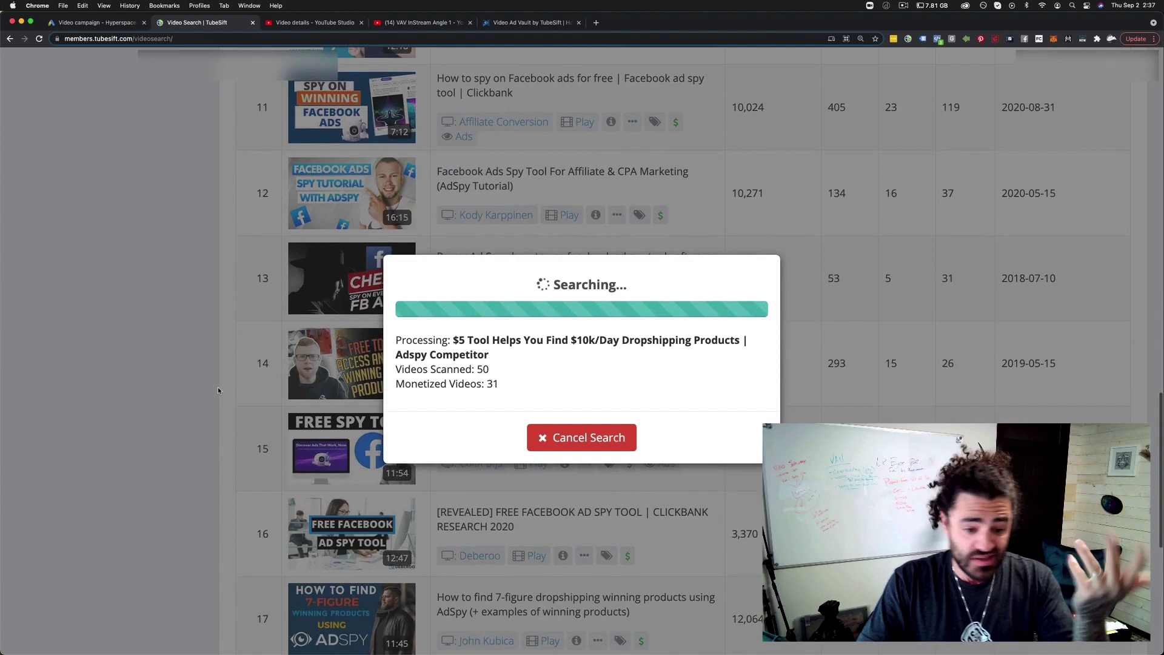
scroll(218, 390, "up", 20)
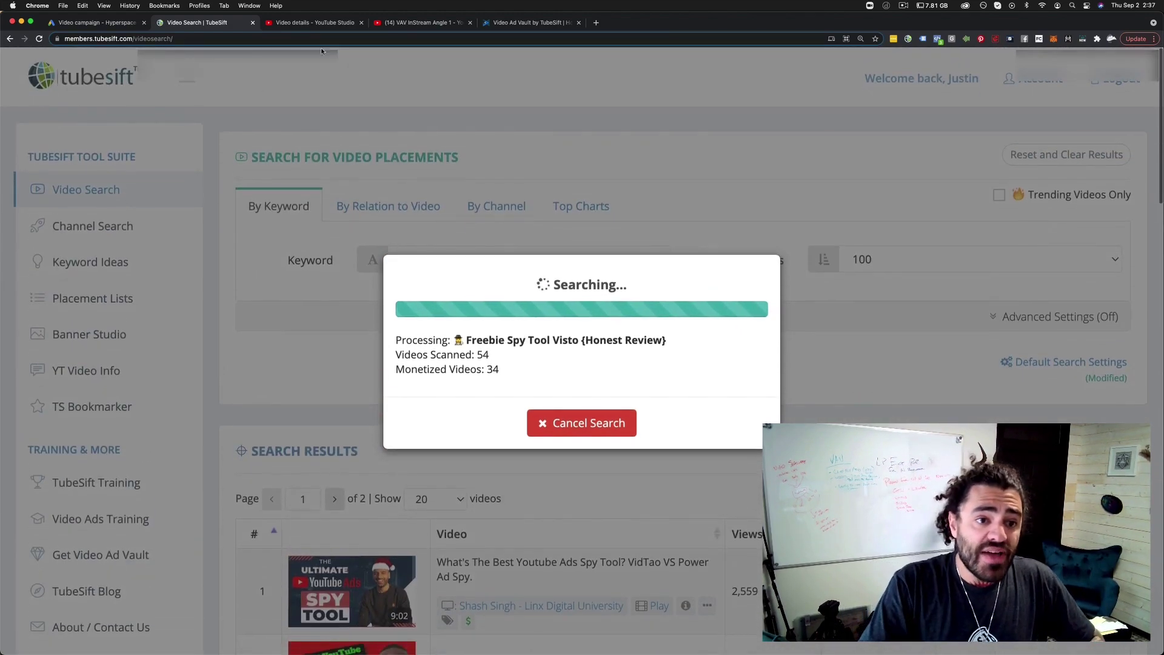
Step: Back in Google Ads, start a New Video Ad and highlight the ad type selection note
left_click(106, 24)
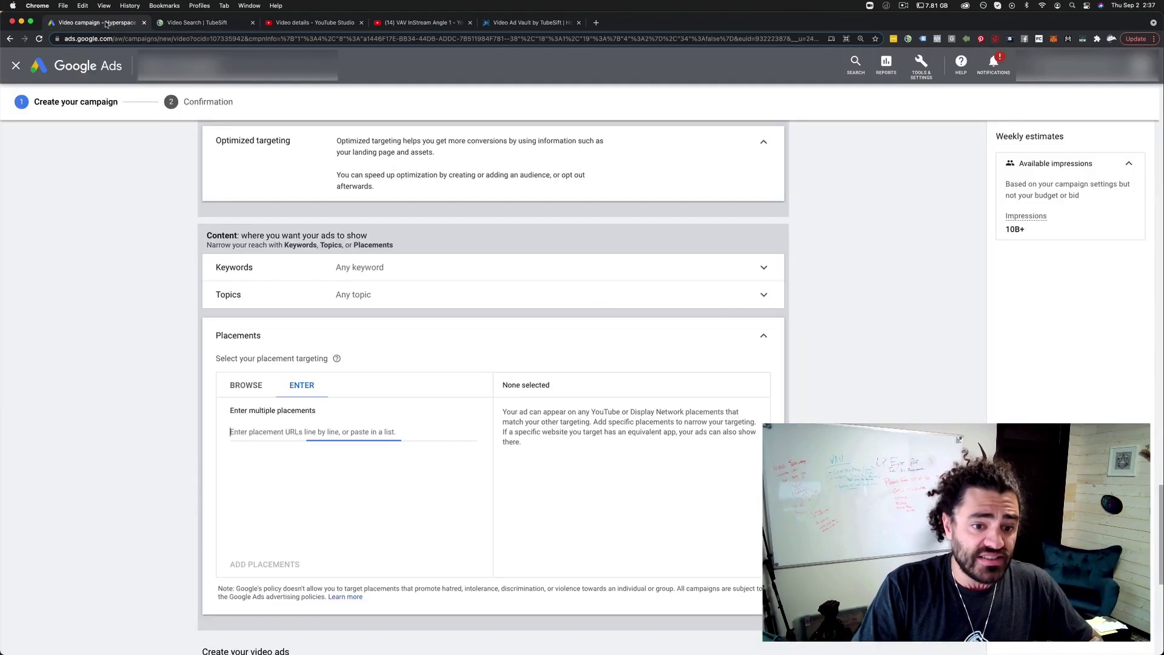
scroll(122, 312, "down", 7)
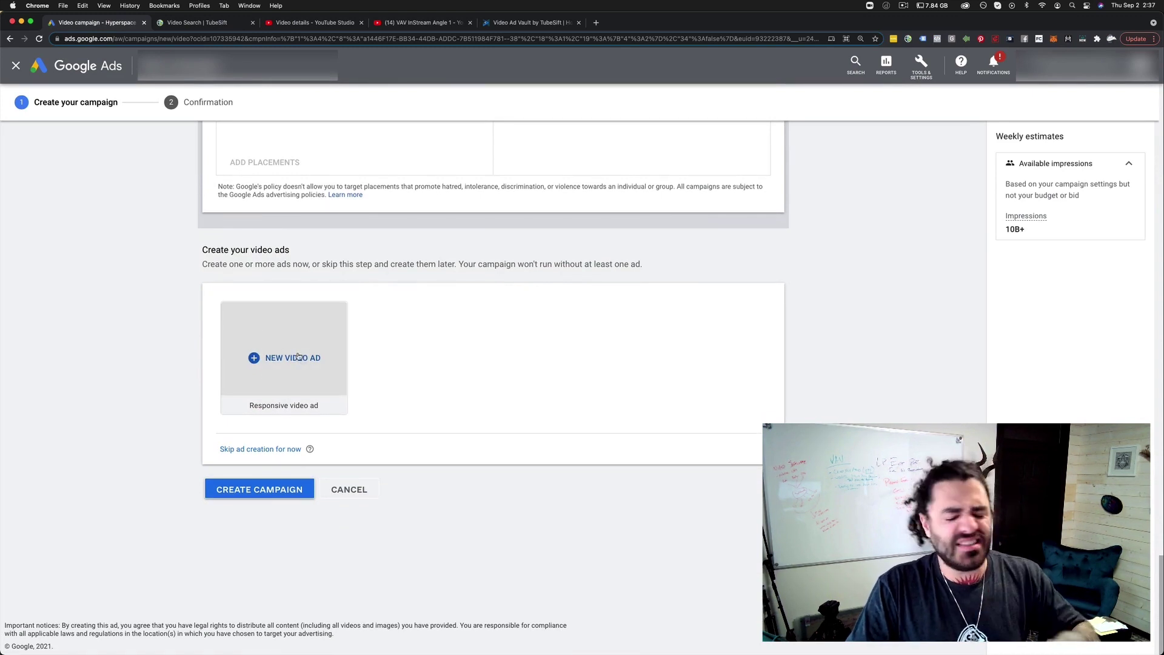
left_click(297, 359)
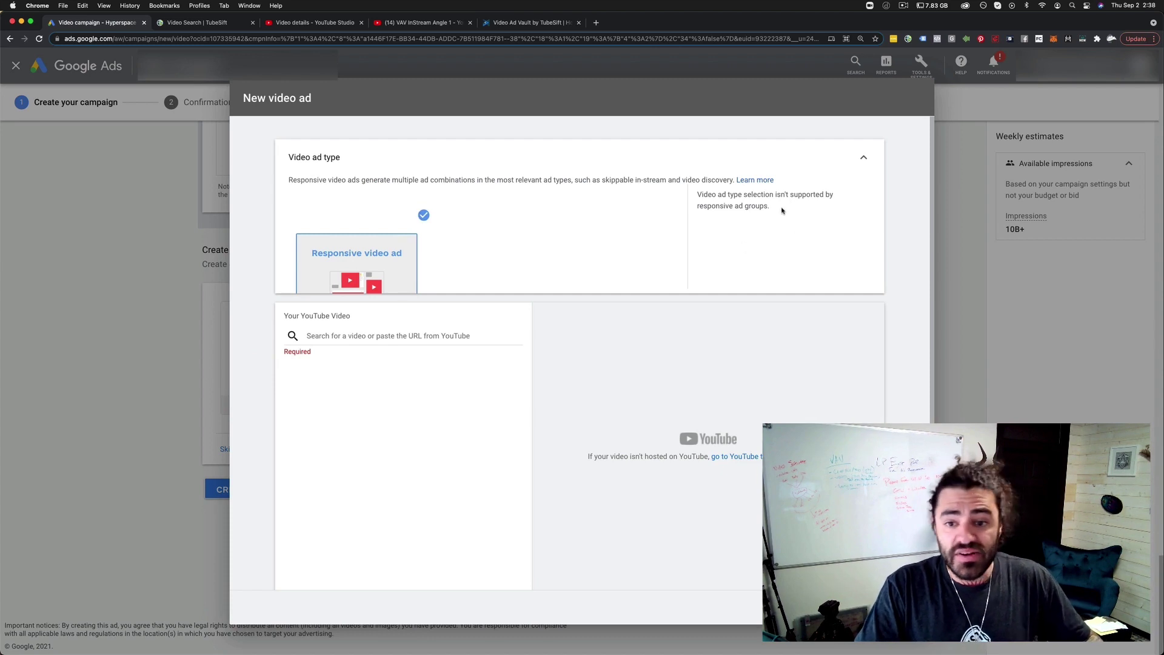
left_click_drag(782, 211, 695, 199)
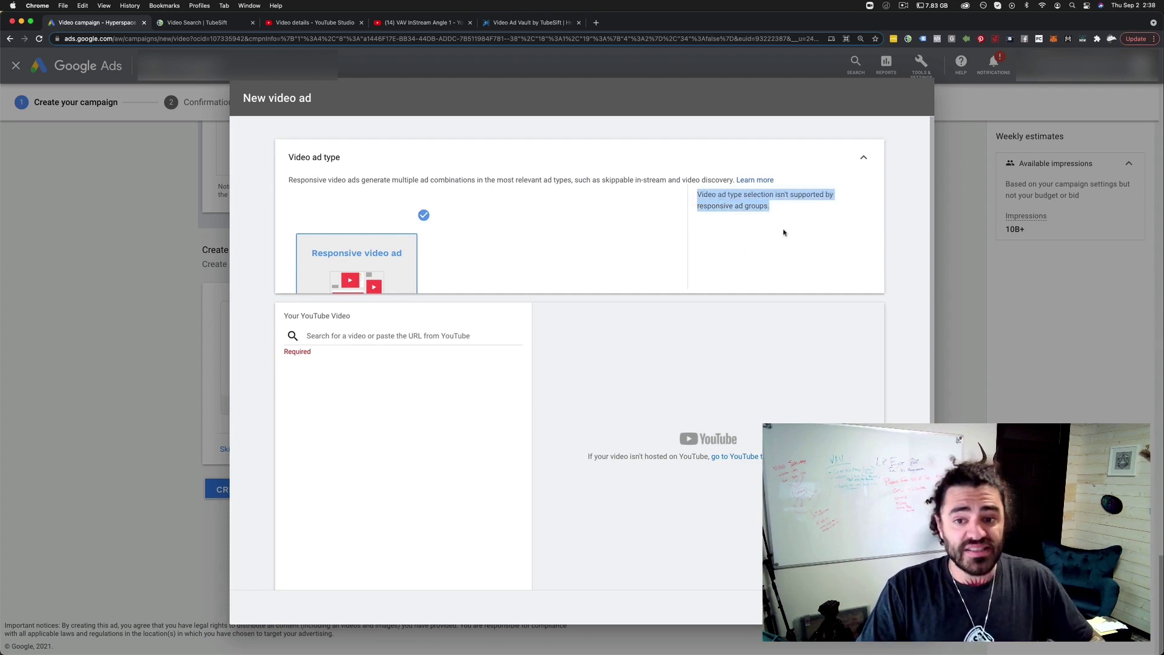
Step: Attach the VAV InStream Angle 1 video to the ad by pasting its YouTube URL
left_click(399, 27)
right_click(171, 39)
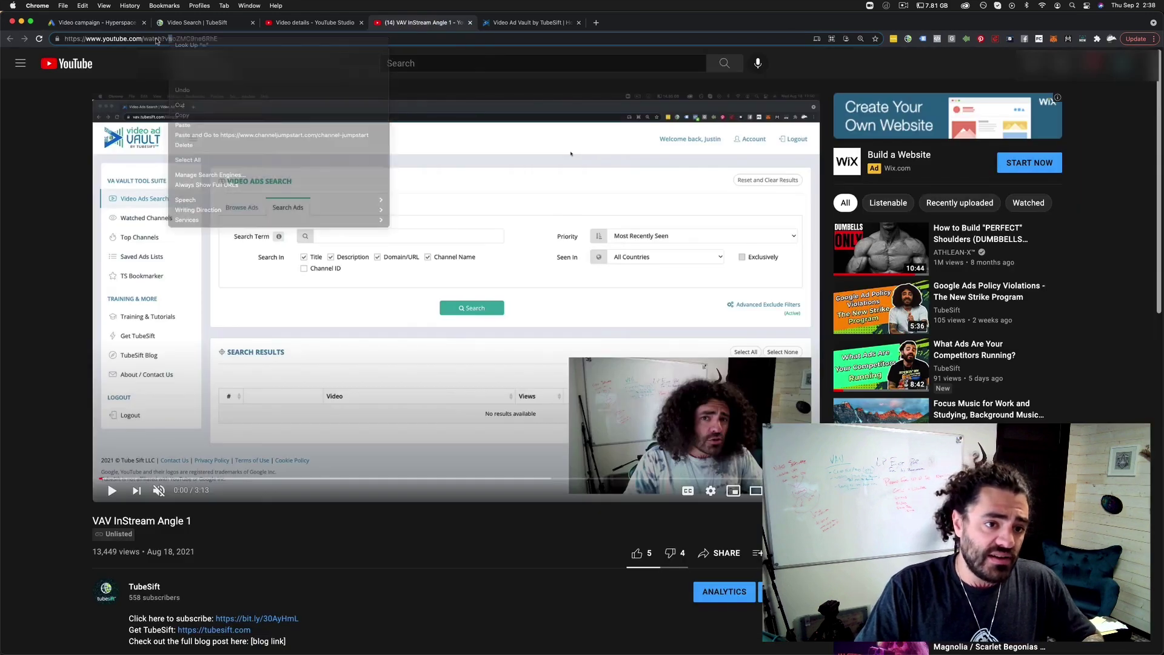
left_click(153, 39)
right_click(155, 39)
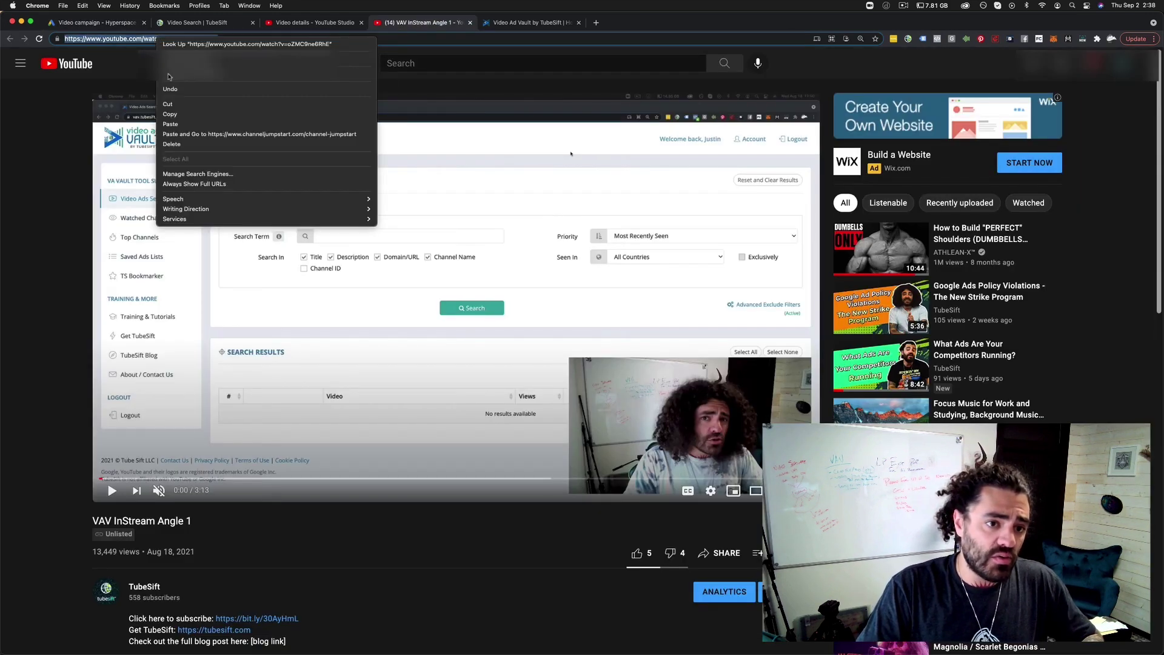
left_click(175, 116)
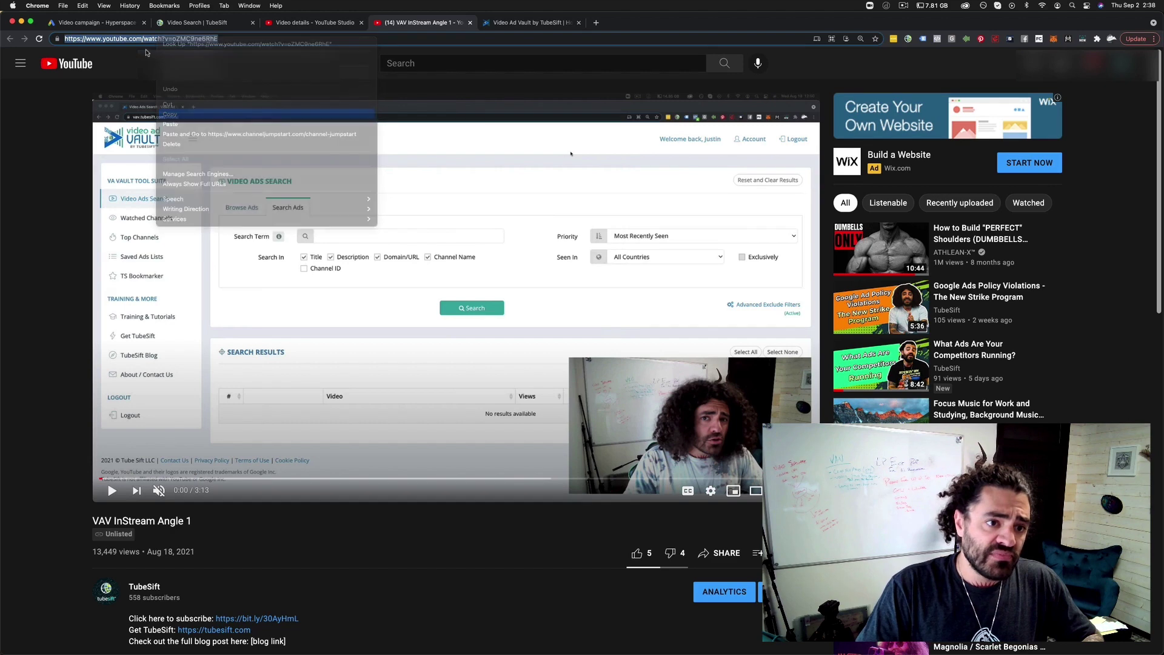
left_click(133, 24)
left_click(396, 338)
key("super+v")
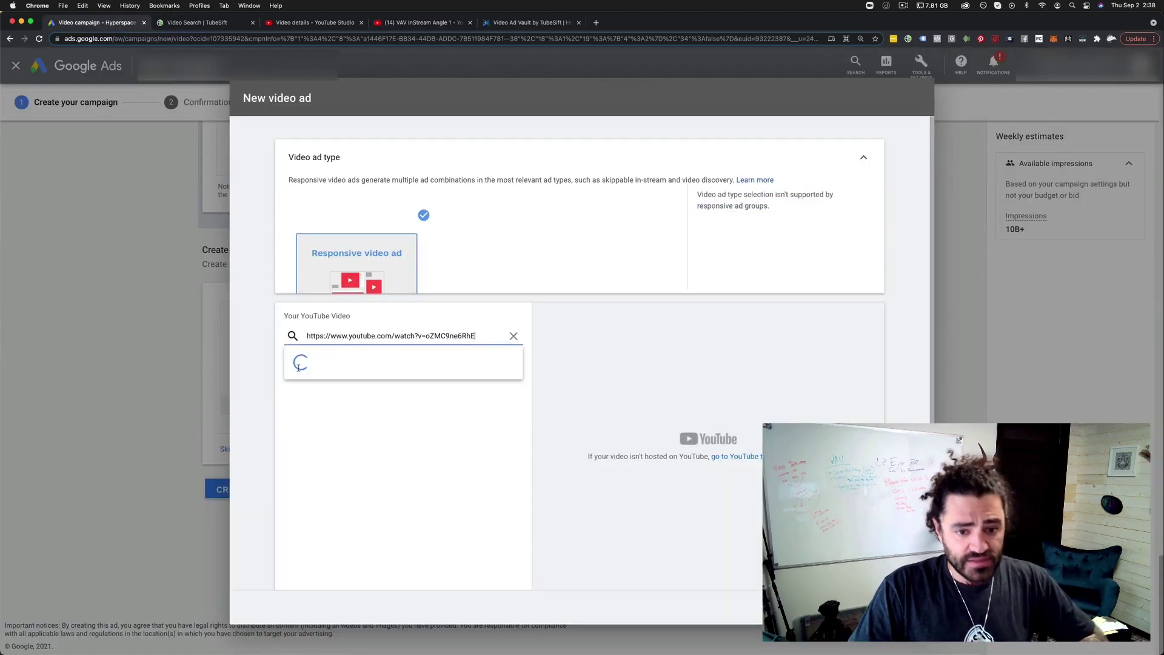
Step: Copy the Video Ad Vault homepage address with #section-pricing removed
left_click(540, 24)
left_click(459, 36)
left_click(121, 39)
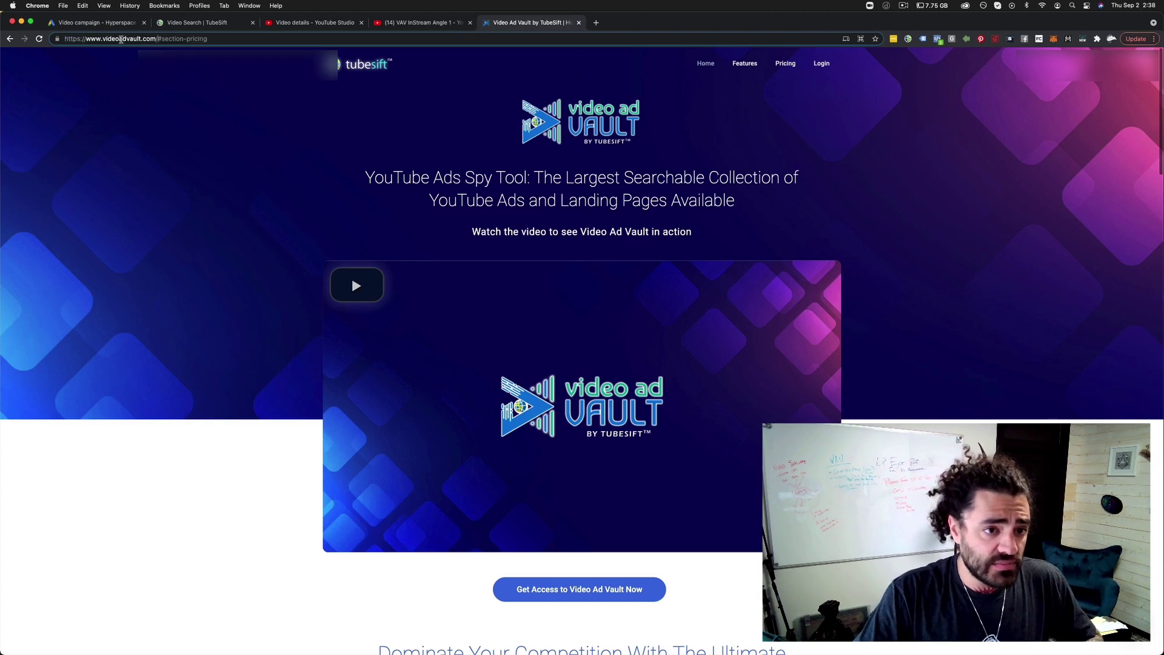
left_click_drag(160, 39, 211, 39)
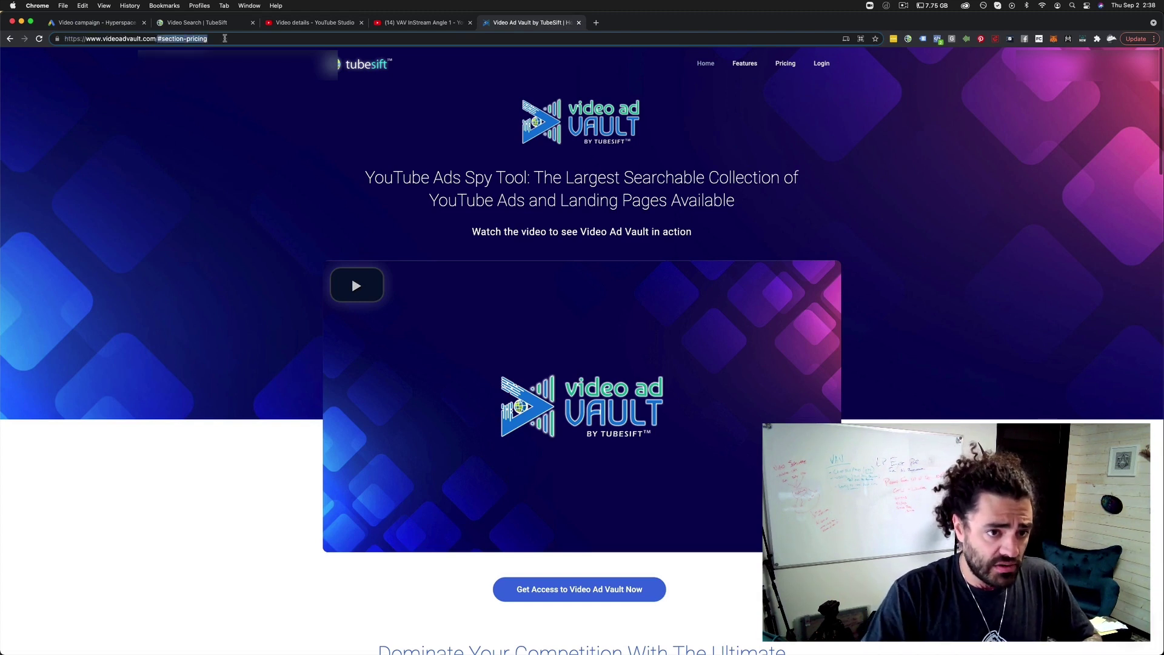
key("BackSpace")
triple_click(174, 38)
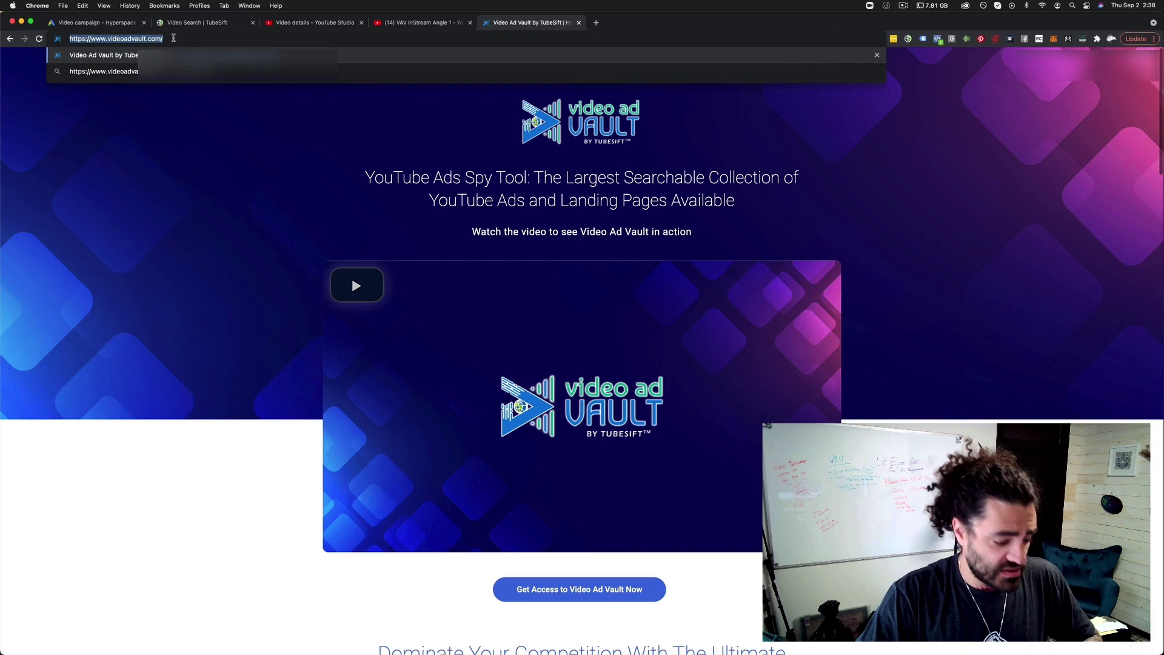
left_click(124, 24)
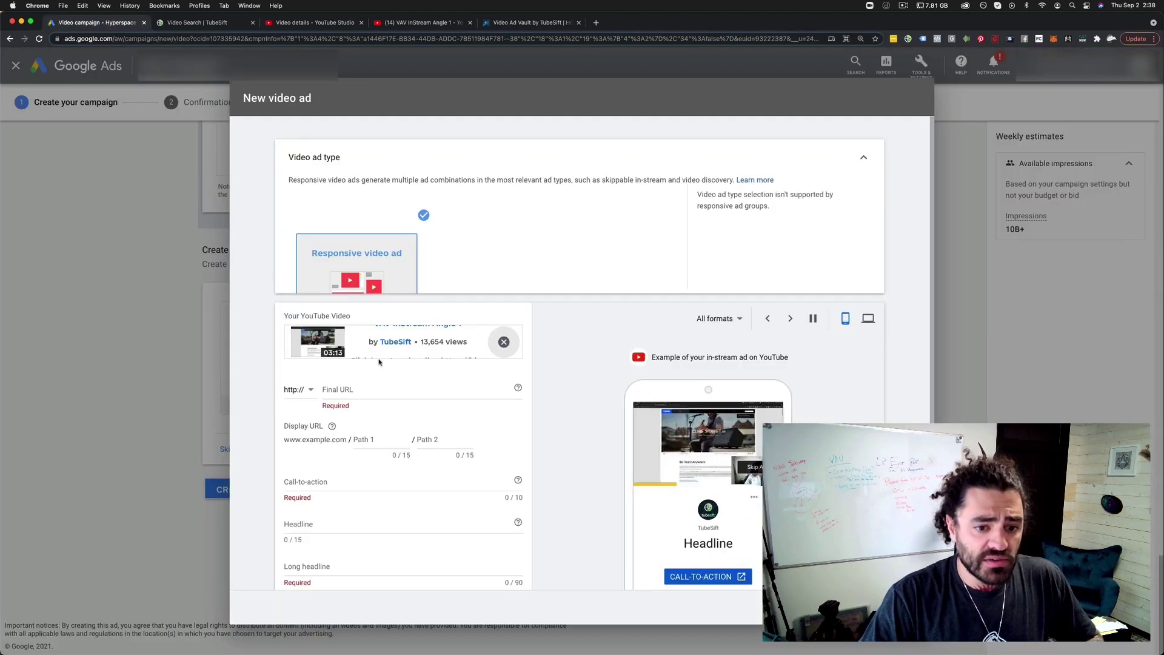
left_click(373, 388)
key("super+v")
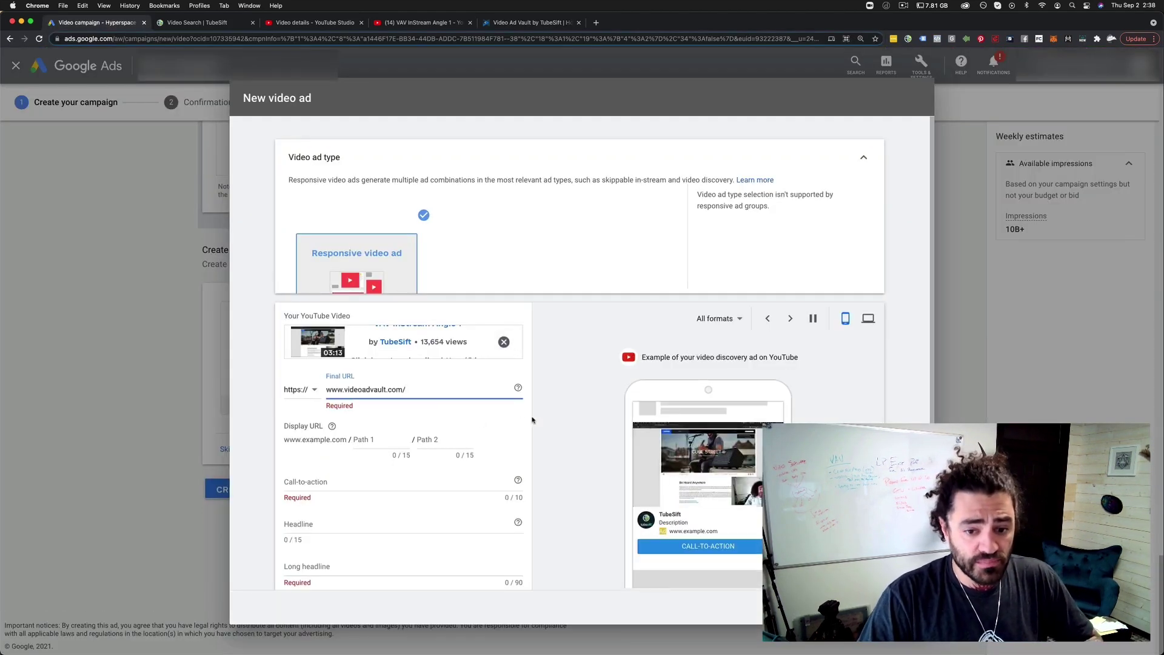
left_click(508, 422)
scroll(425, 446, "down", 1)
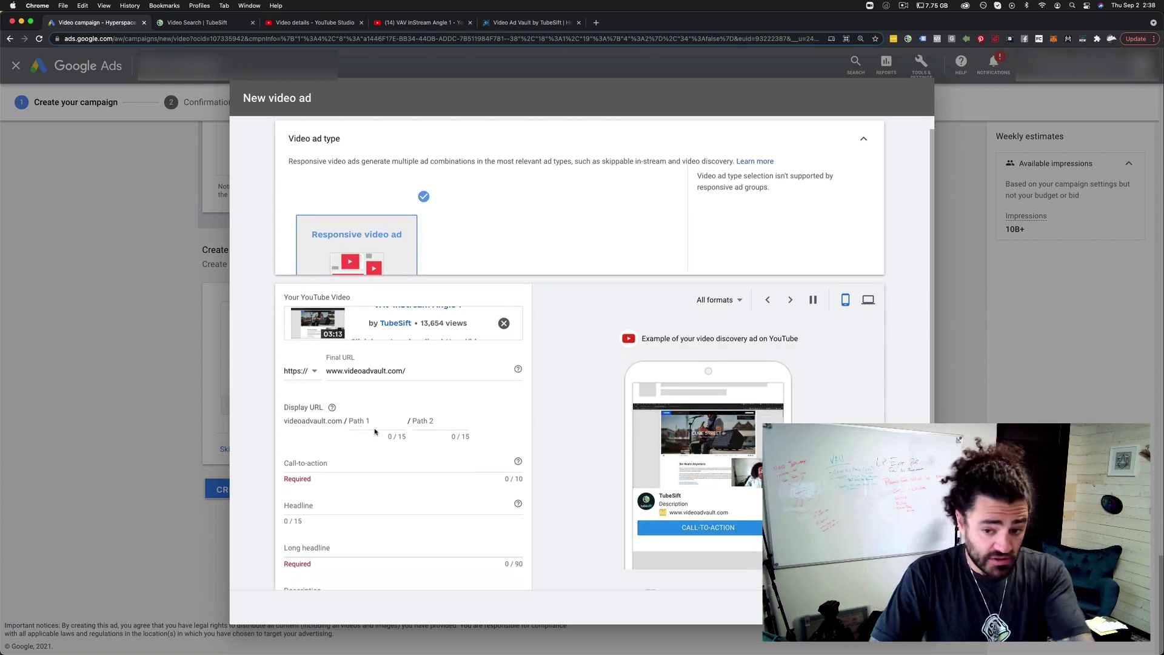
scroll(476, 451, "down", 3)
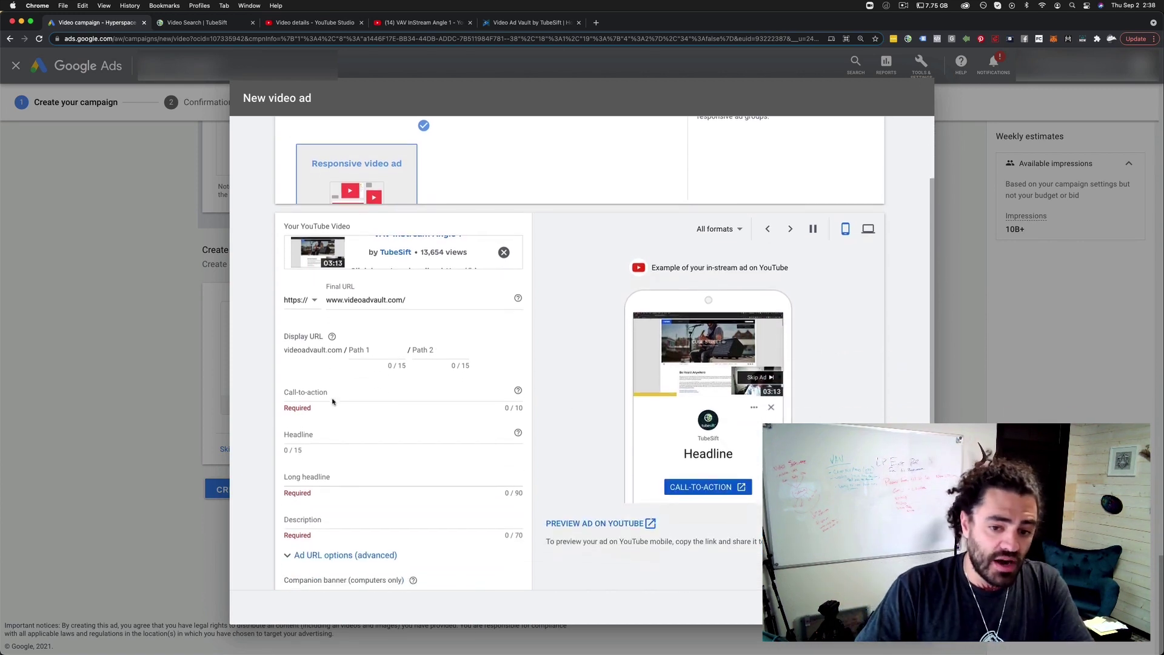
left_click(400, 382)
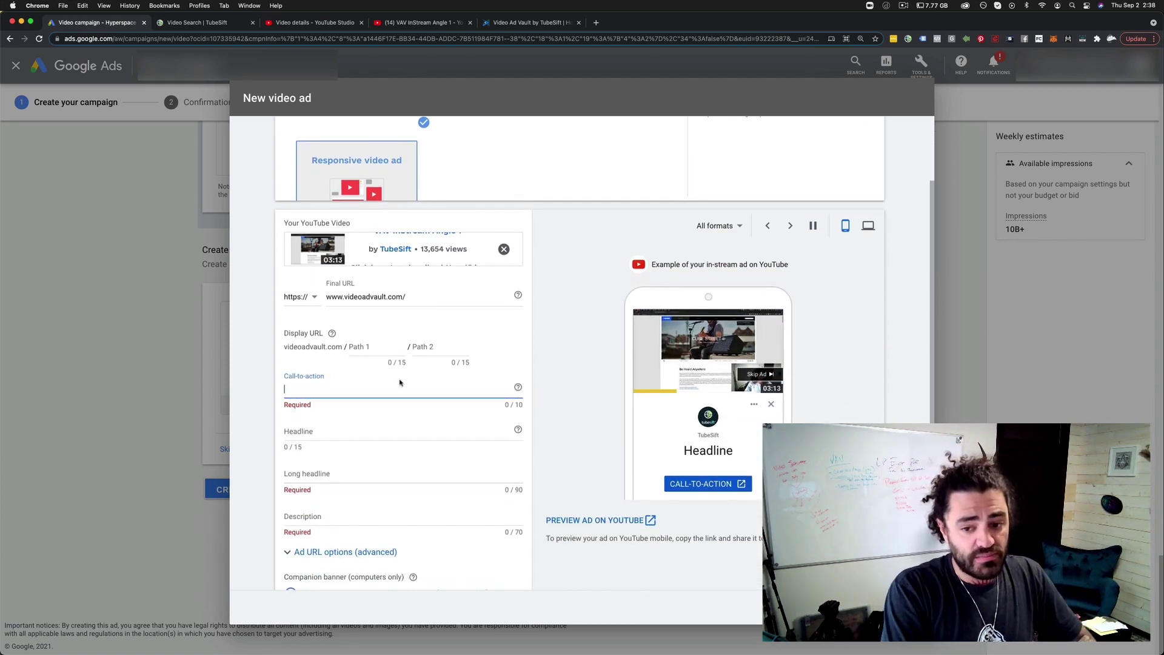
type("Watch De")
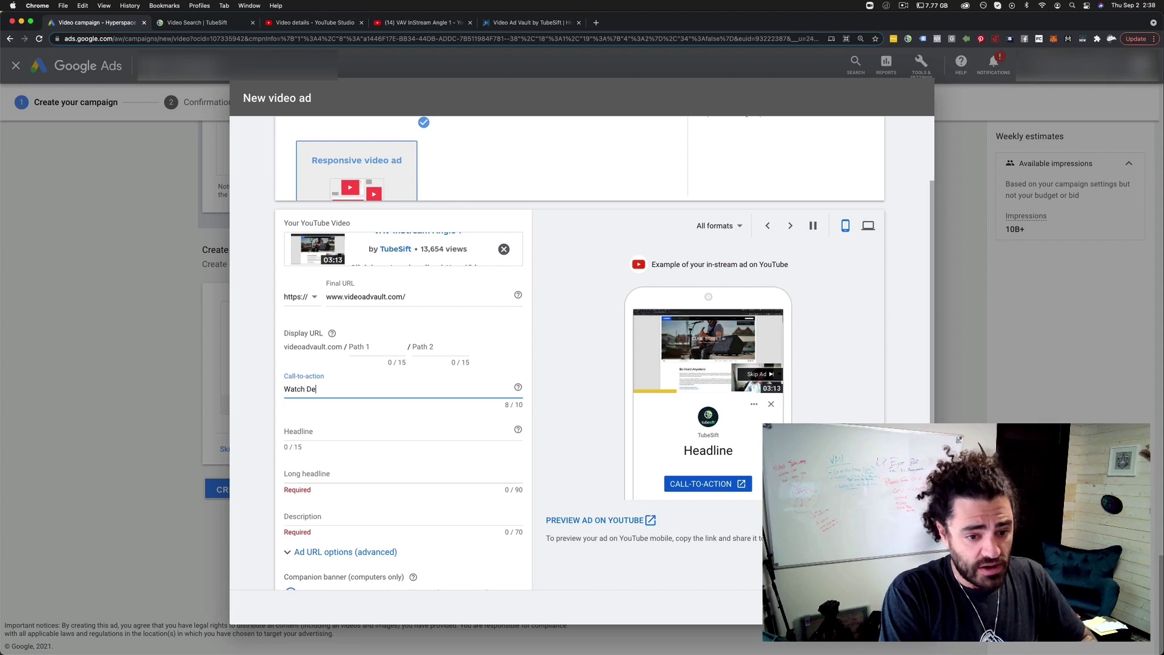
type("mo")
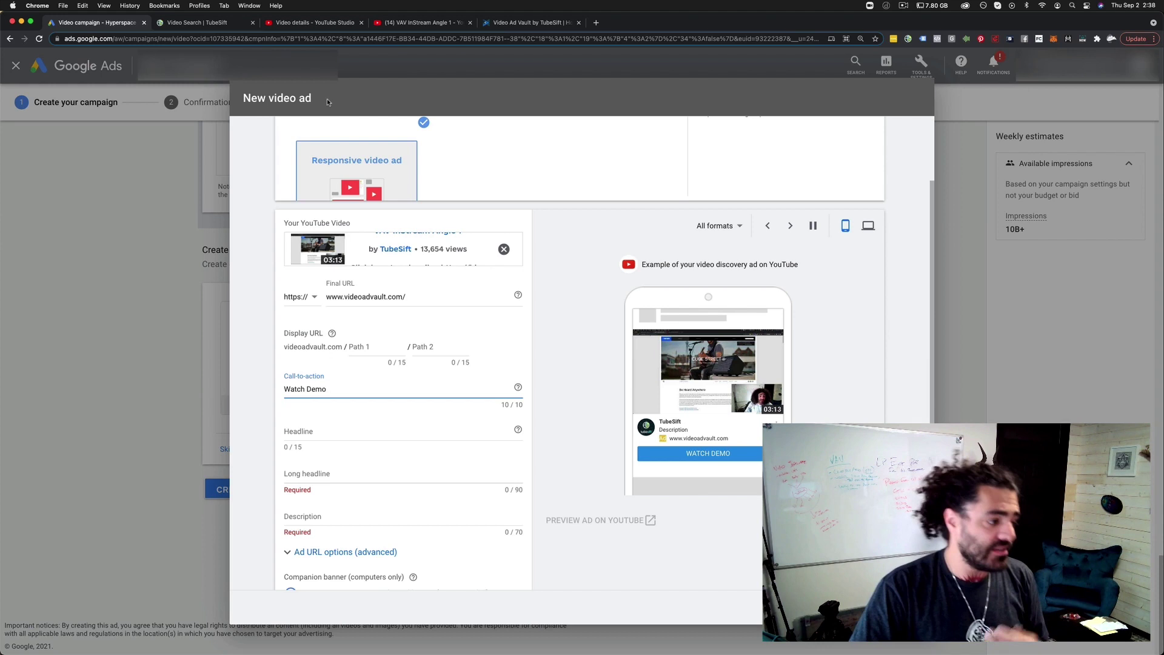
Step: Enter the headline 'YouTube Ad Spy', correcting a typo along the way
left_click(314, 431)
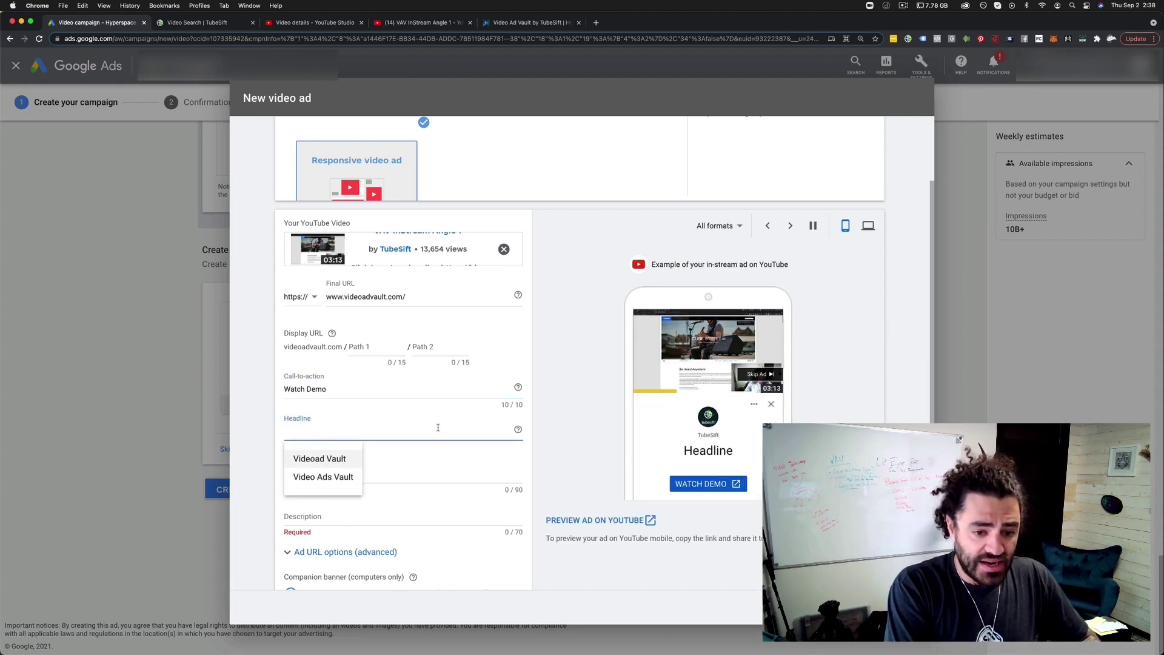
type("YouTb")
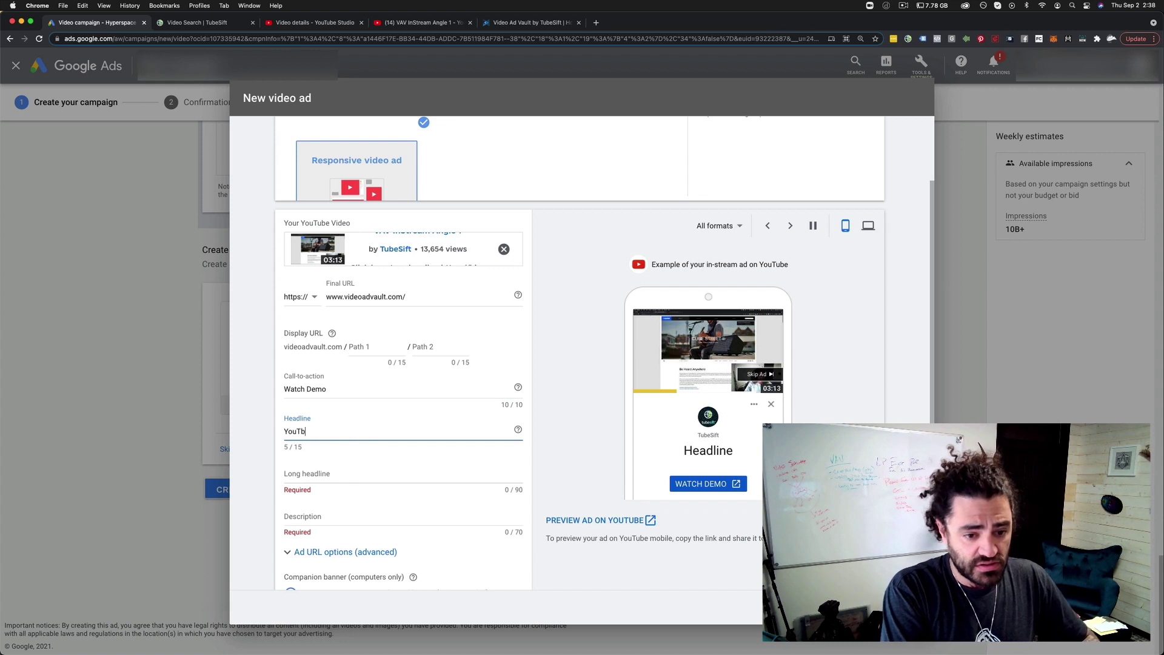
key("BackSpace")
type("ube Ad Spy")
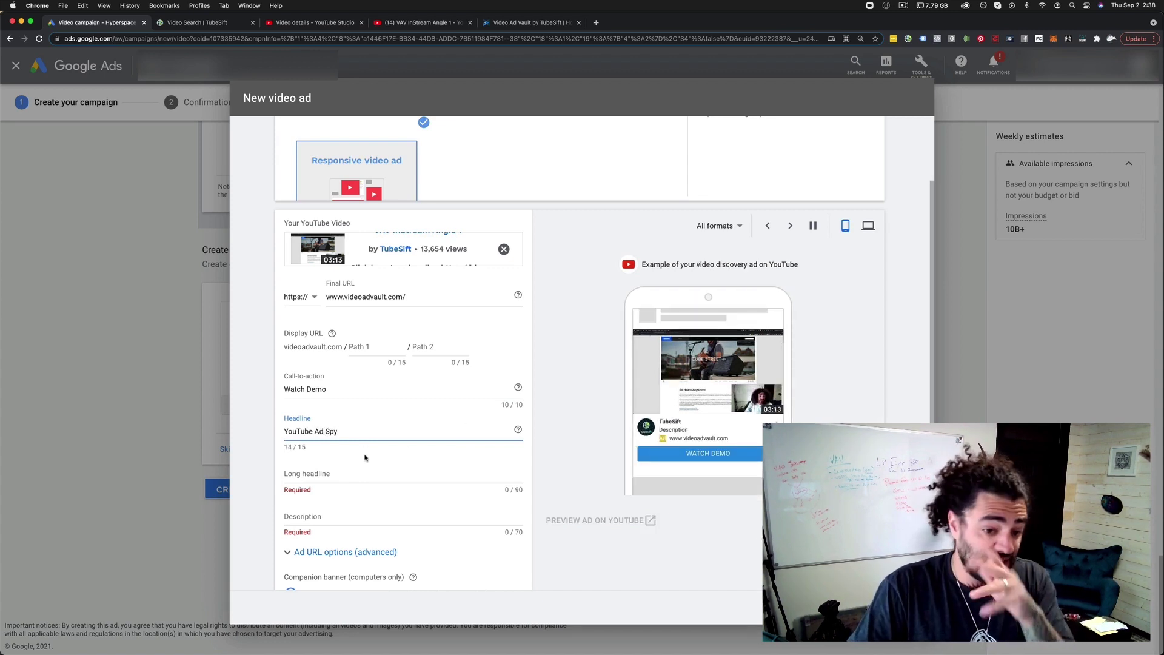
Step: Set the long headline to 'Brand New YouTube Ads Spy Tool' using the autofill suggestion
left_click(368, 481)
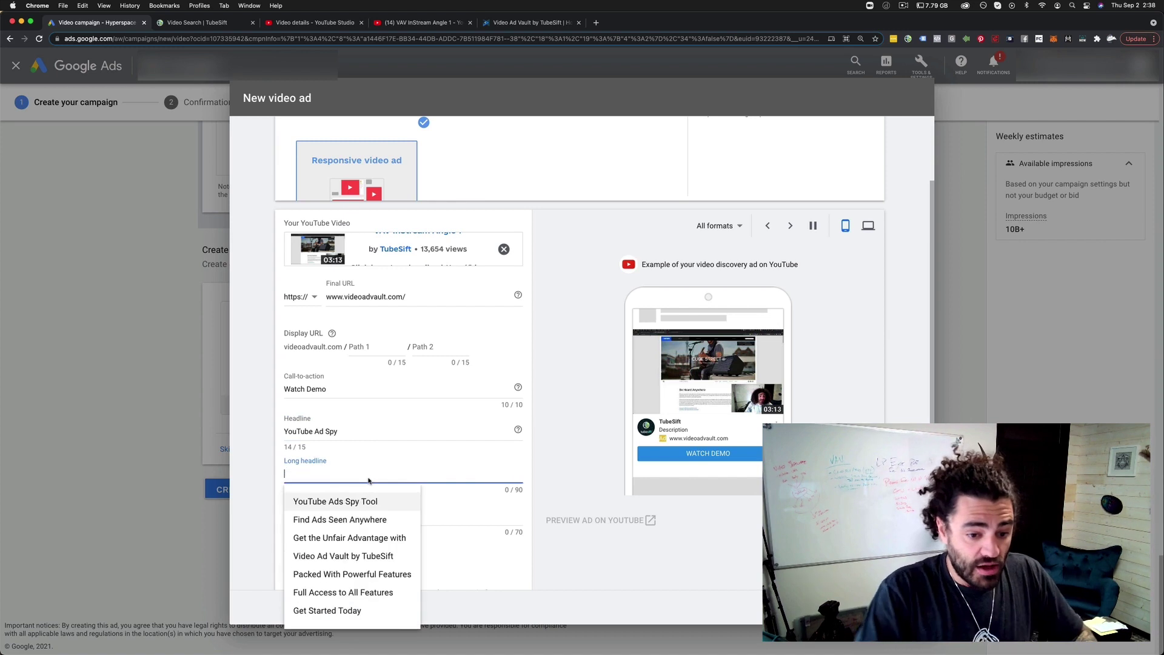
left_click(346, 502)
left_click(375, 475)
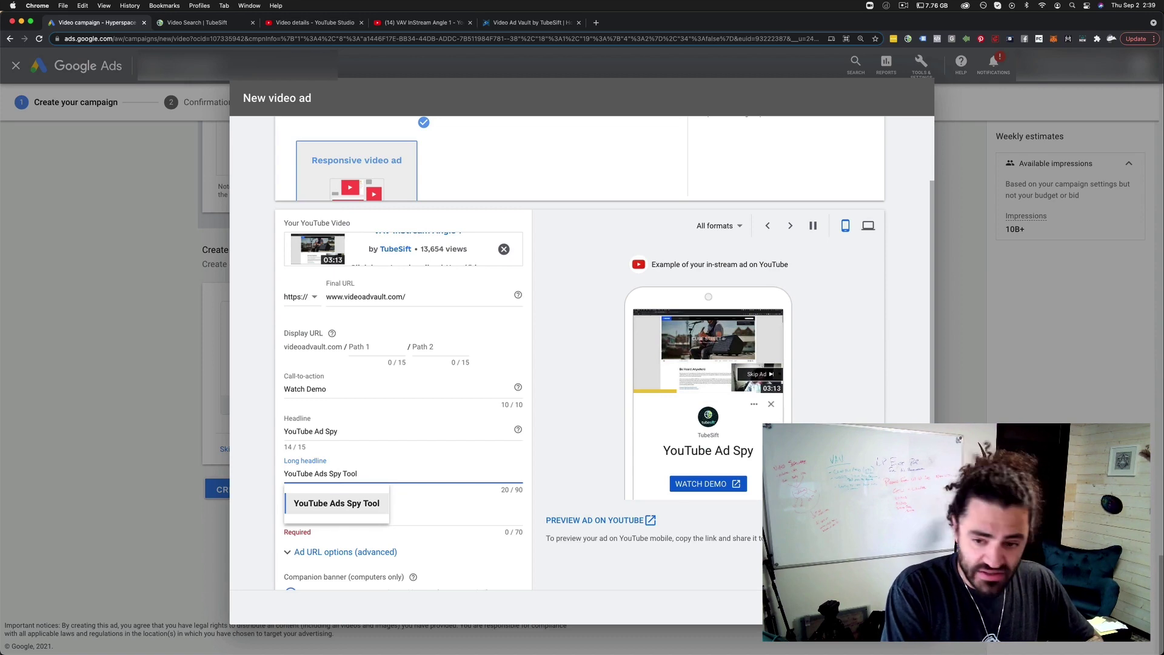
type("Brand New")
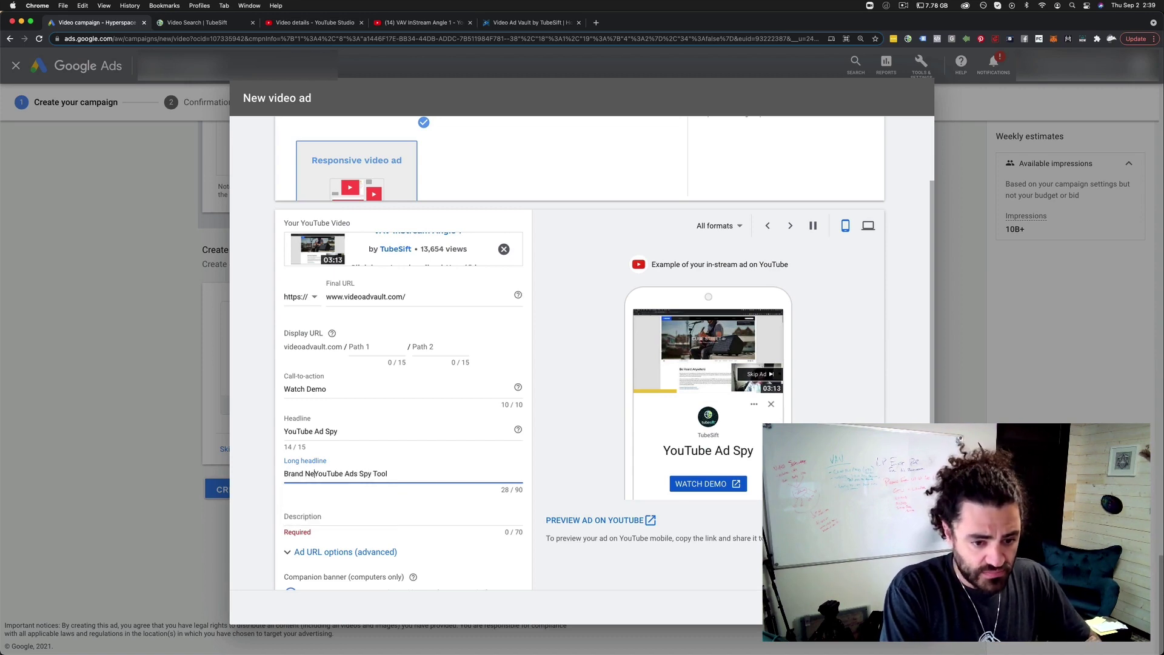
Step: Fill the description from a suggestion and append 'And Find Out What's Working'
left_click(392, 525)
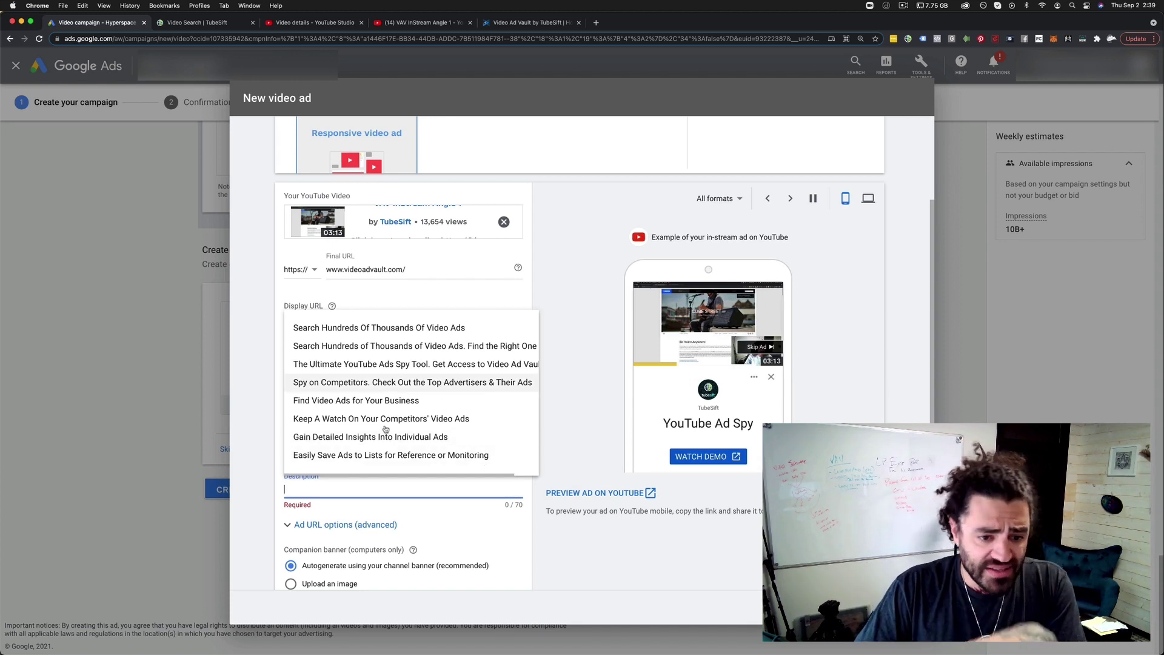
left_click(403, 331)
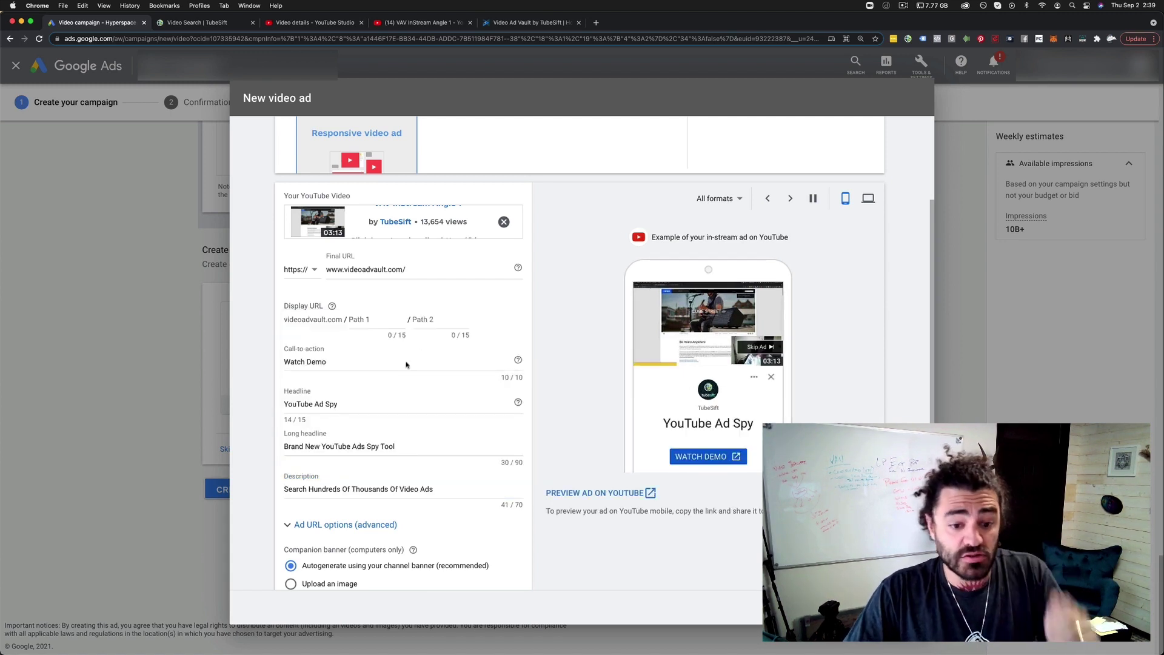
left_click(450, 490)
type("And F")
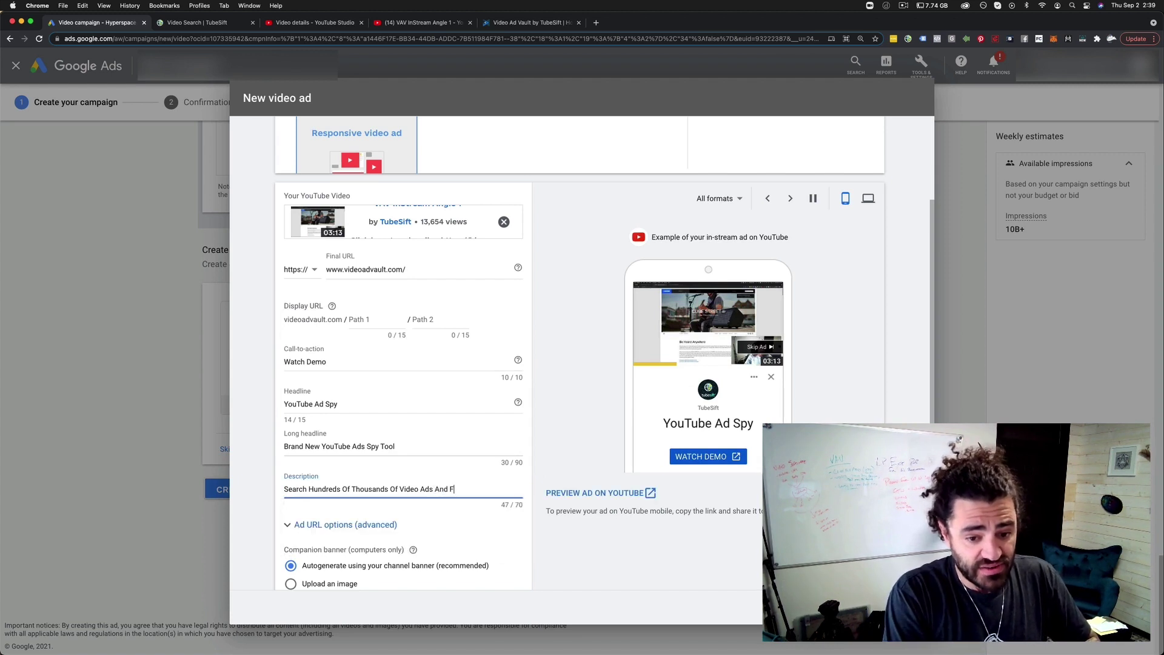
type("ind Out W")
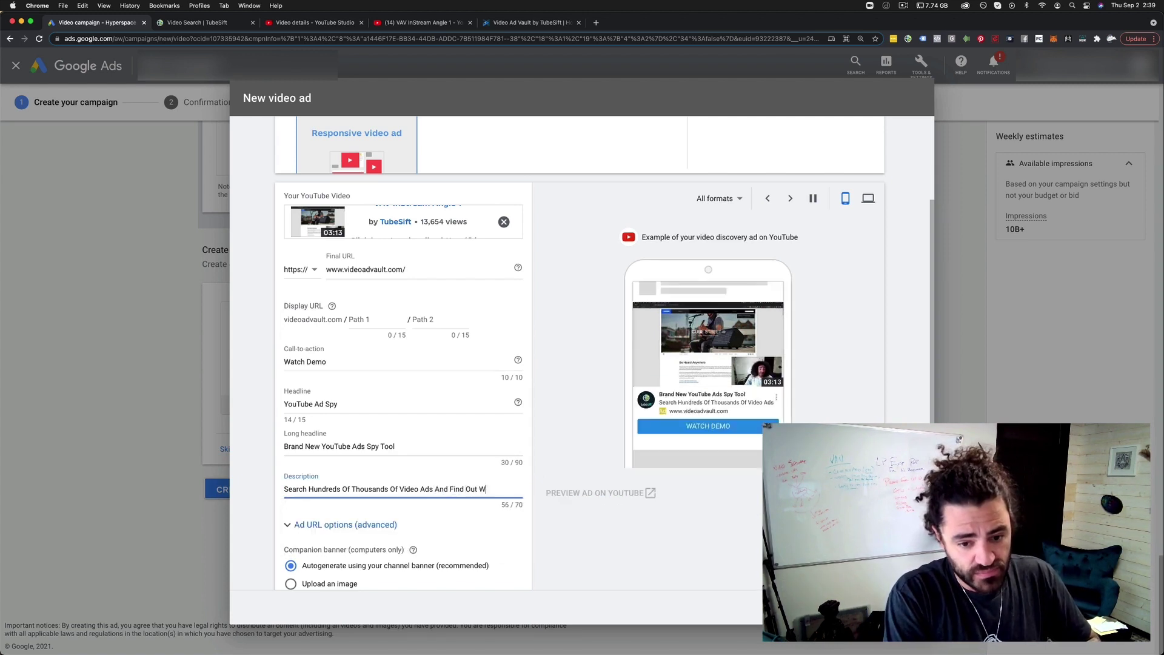
type("hat's Working")
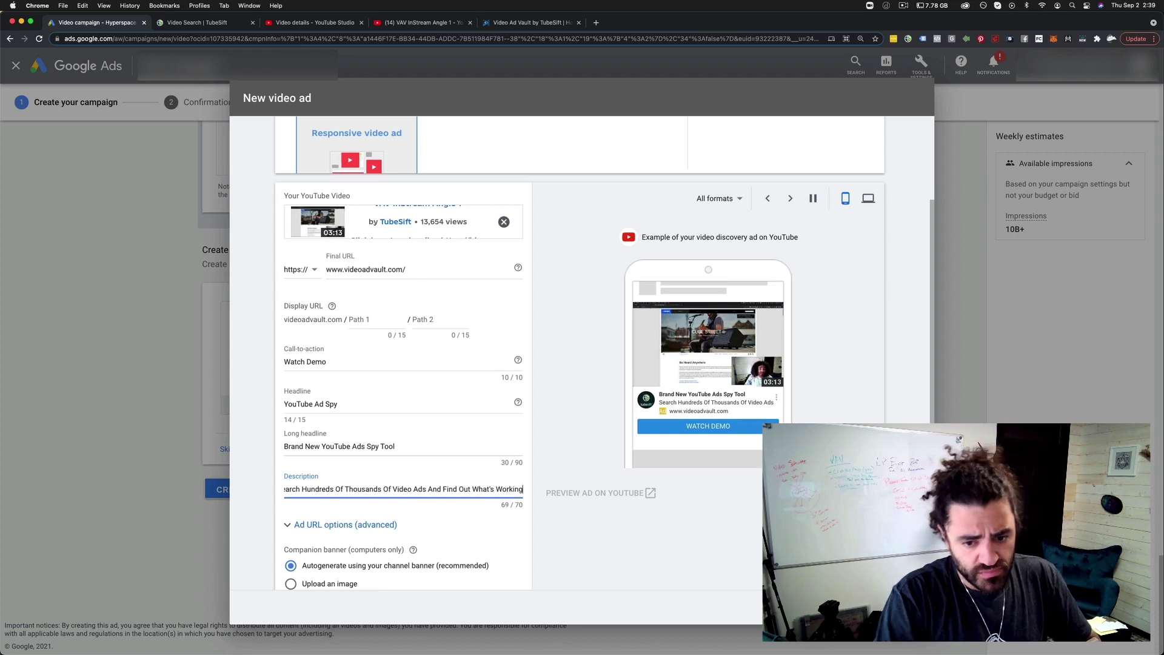
left_click(615, 526)
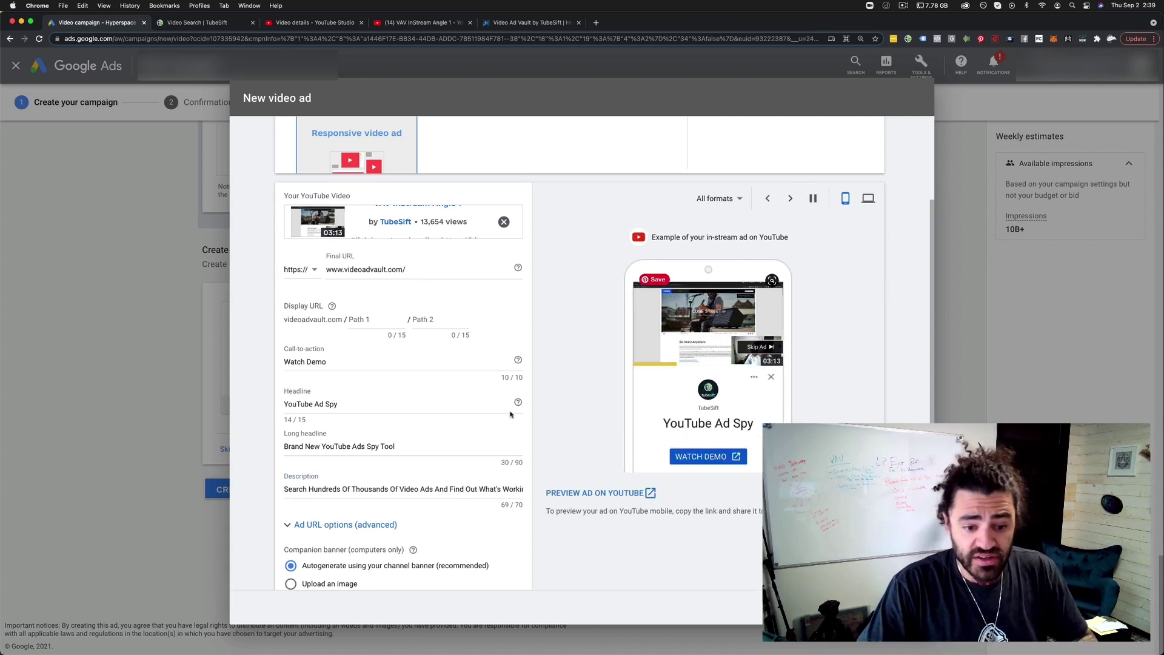
Step: Choose 'Upload an image' for the companion banner instead of autogenerating it
scroll(388, 395, "down", 3)
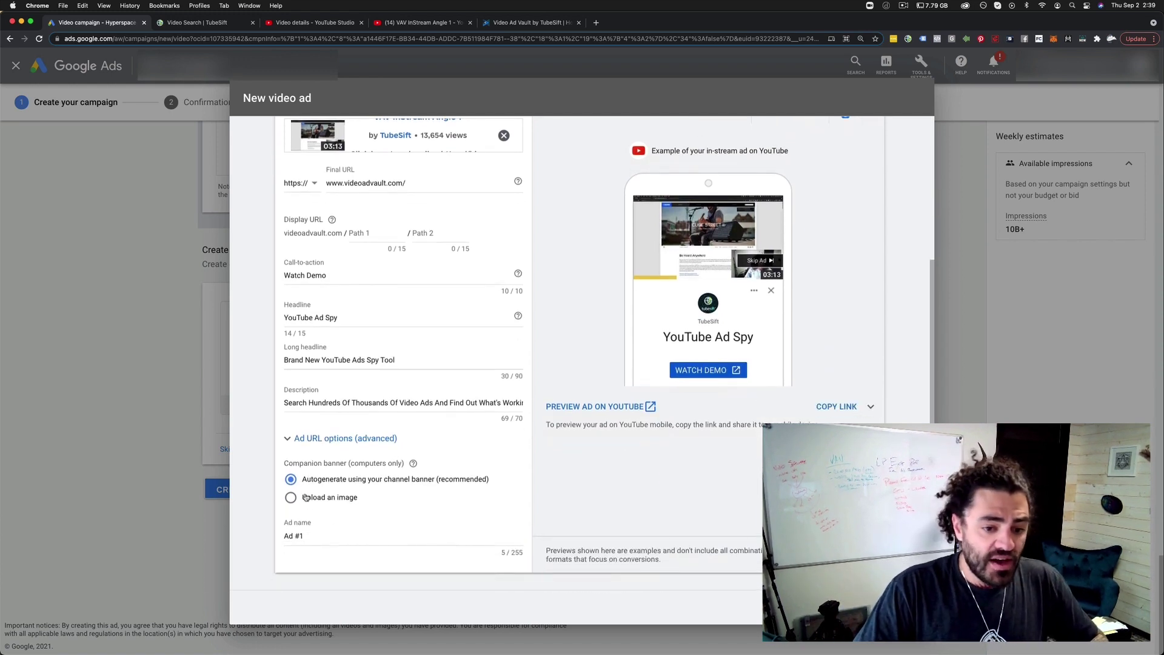
left_click(291, 498)
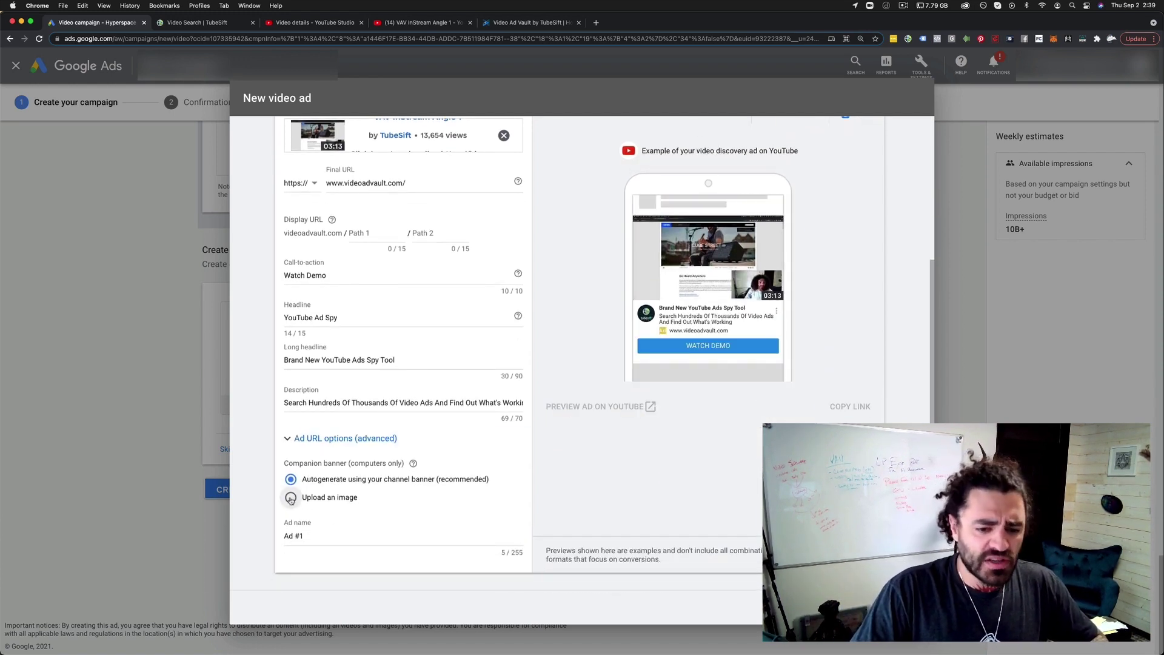
scroll(376, 485, "down", 1)
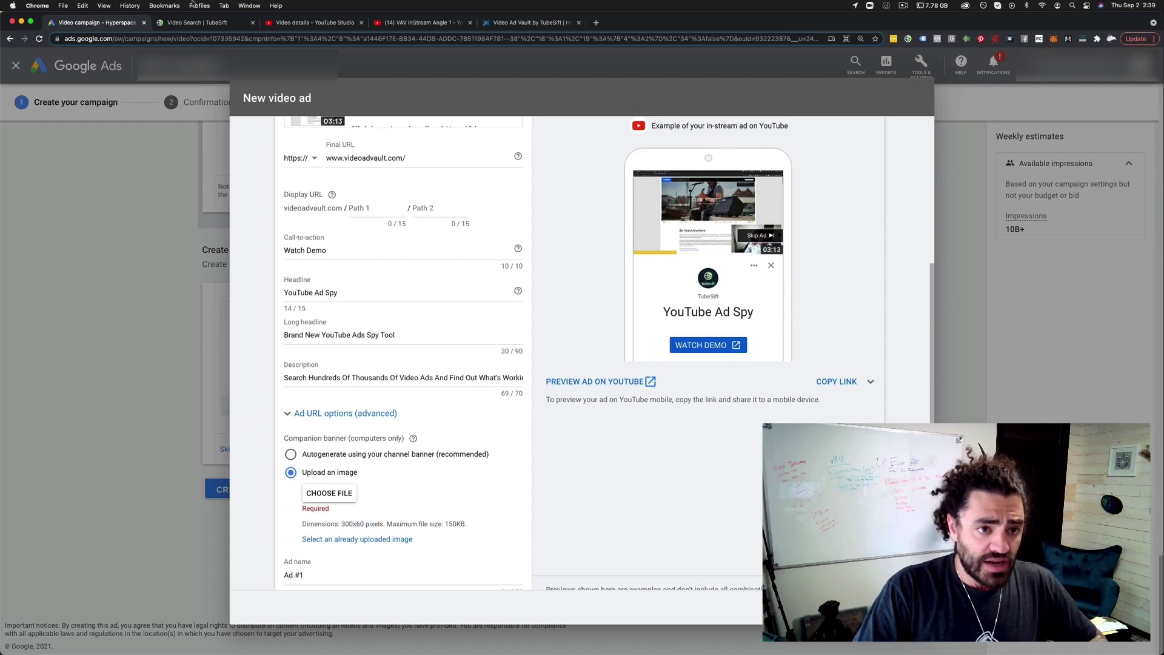
Step: Stop the running TubeSift search and show all results on a single page
left_click(194, 22)
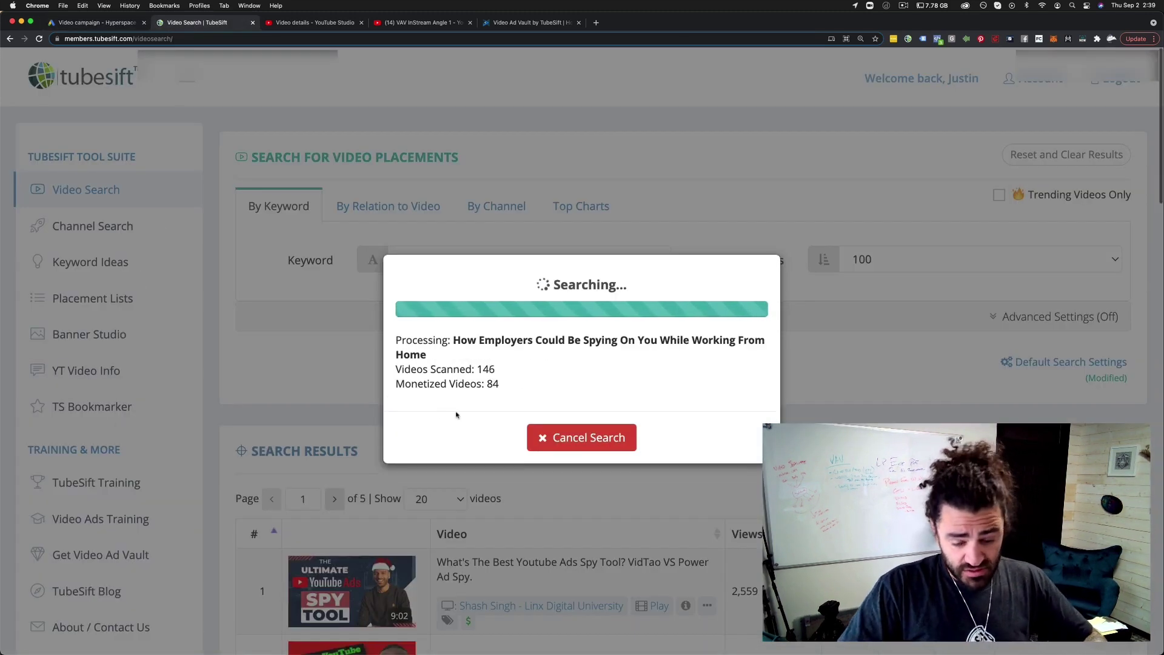
left_click(601, 429)
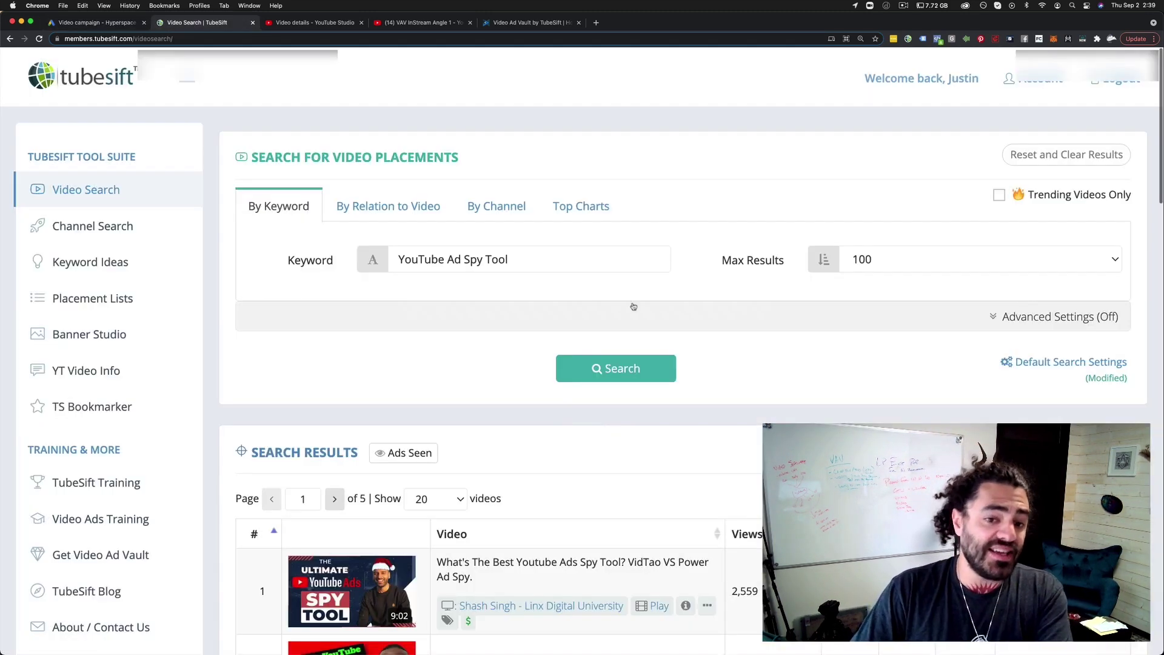
scroll(437, 243, "down", 5)
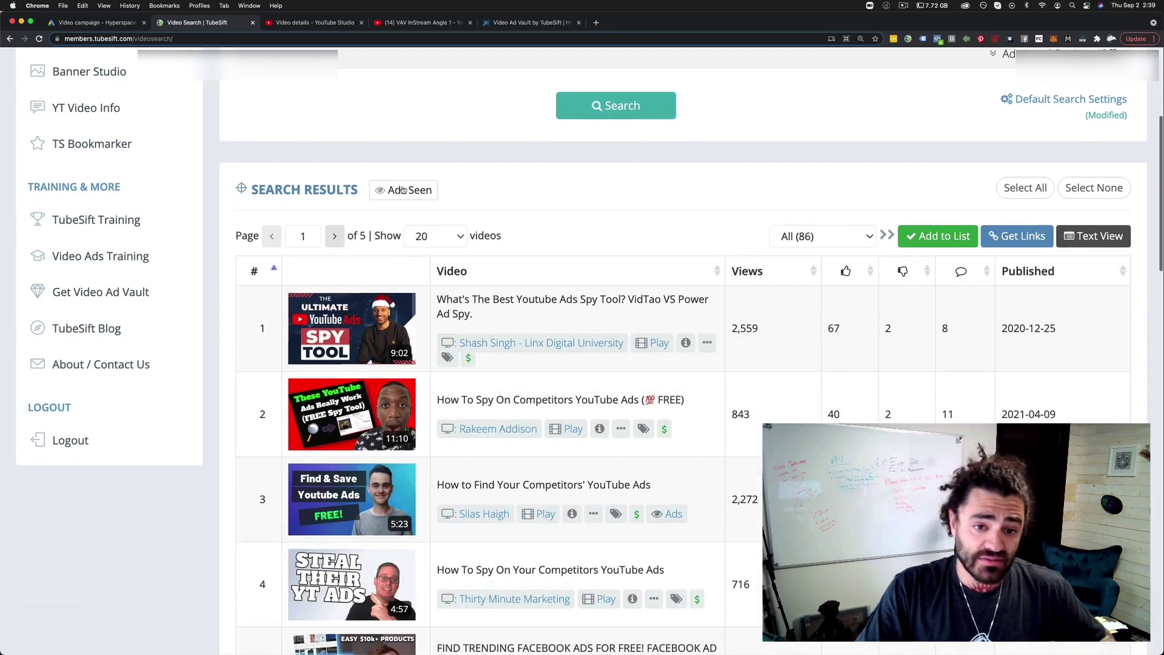
left_click(435, 236)
left_click(424, 283)
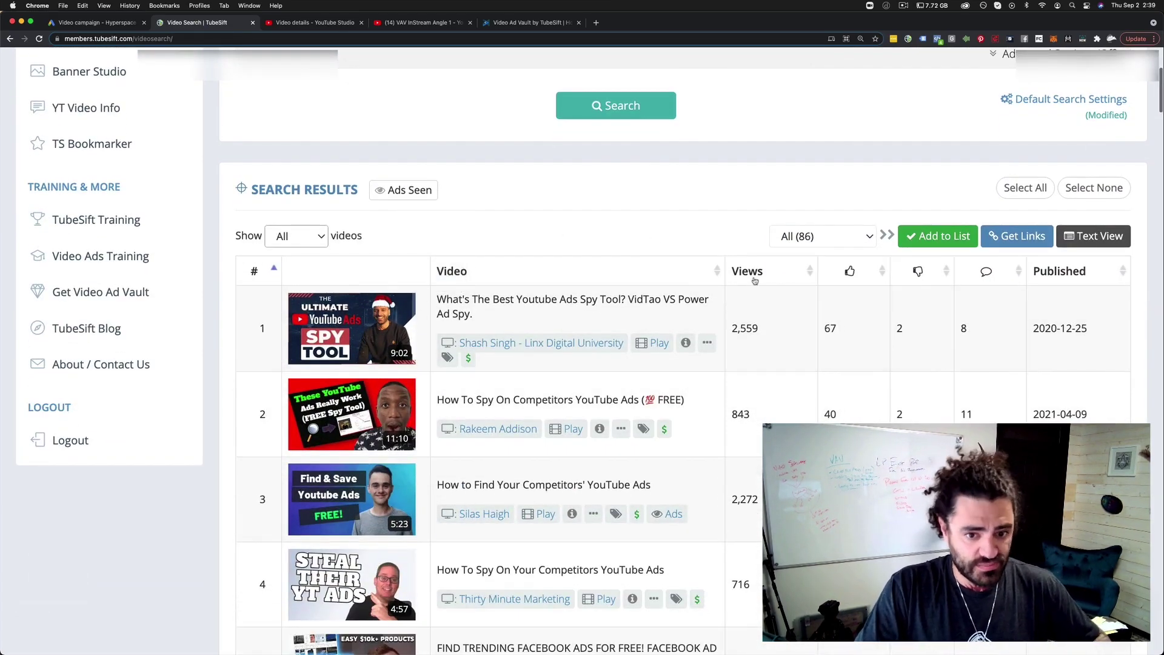
Step: Copy all 86 YouTube Ad Spy Tool video links
scroll(754, 281, "down", 6)
scroll(754, 280, "down", 20)
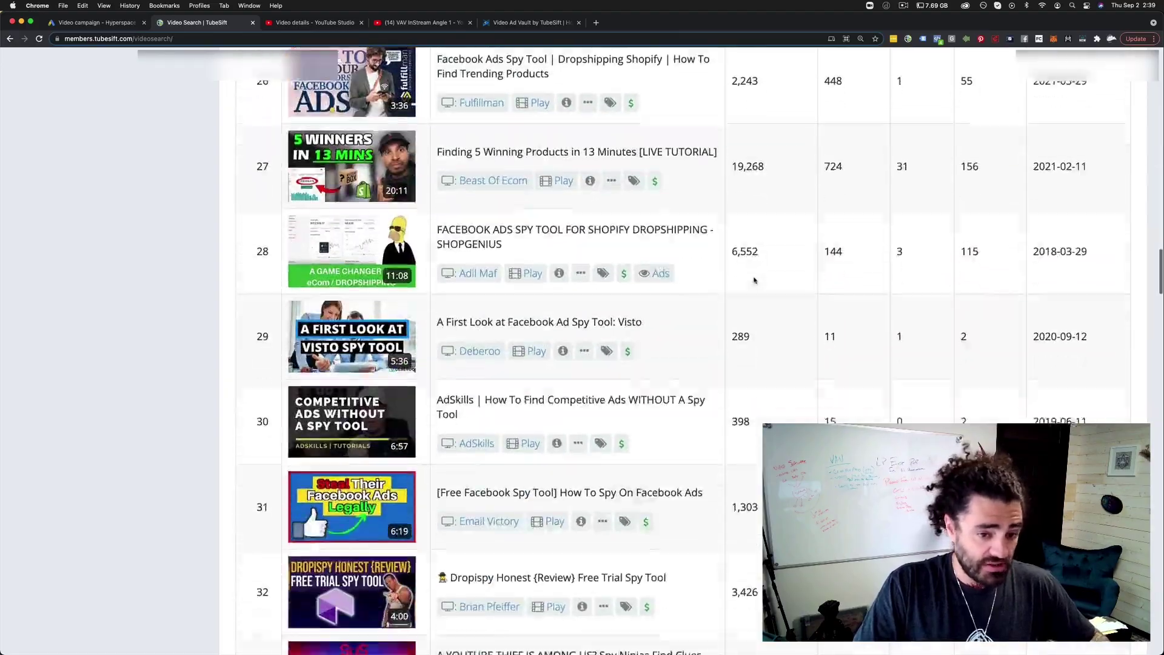
scroll(755, 280, "down", 20)
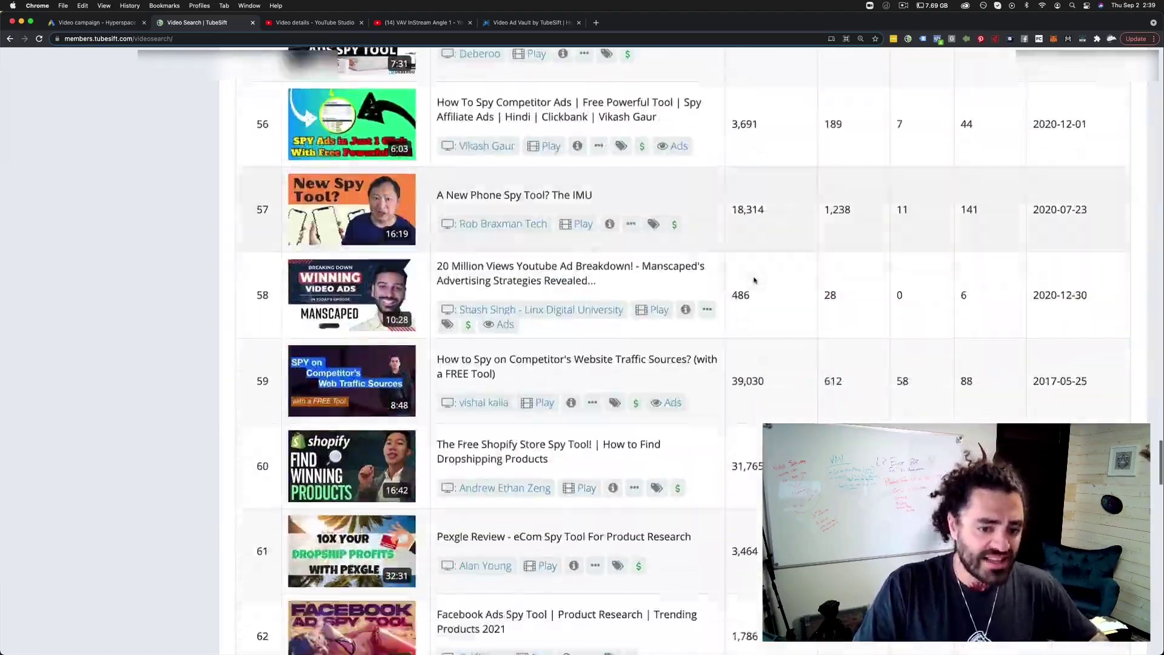
scroll(755, 279, "up", 20)
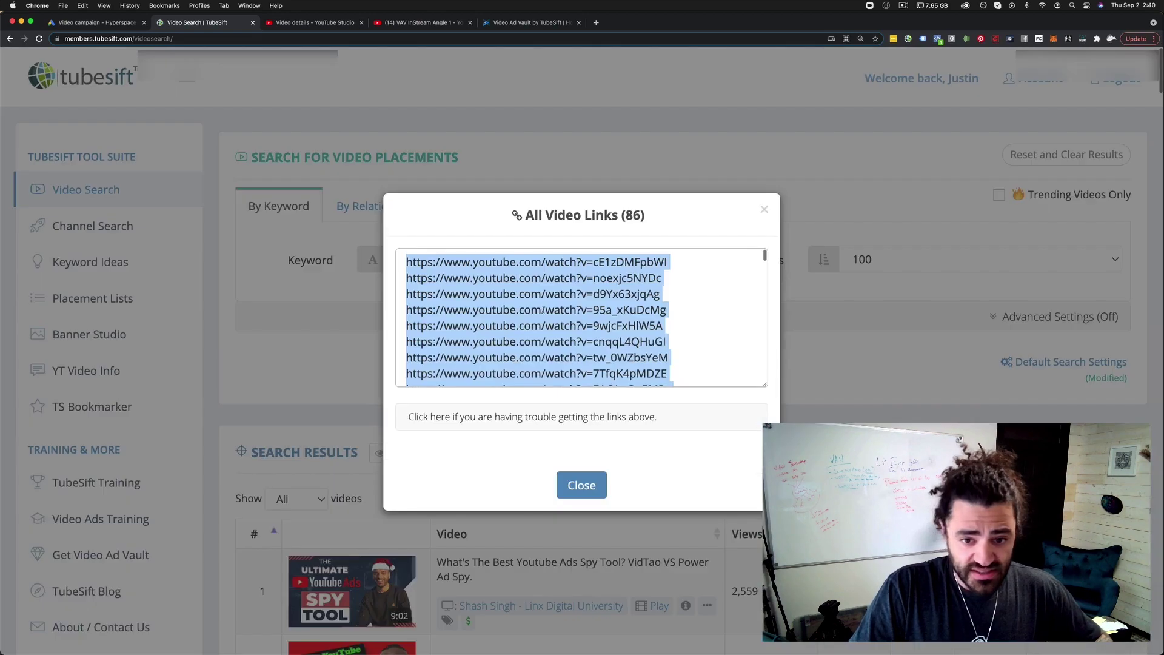
right_click(516, 320)
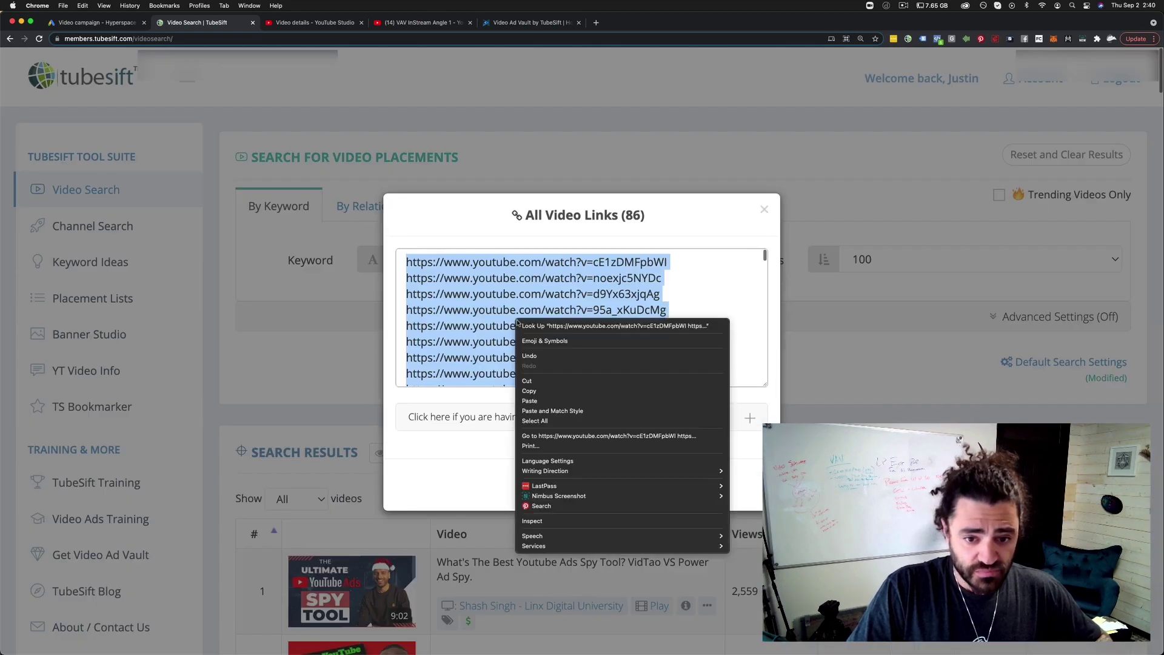
left_click(544, 394)
key("Escape")
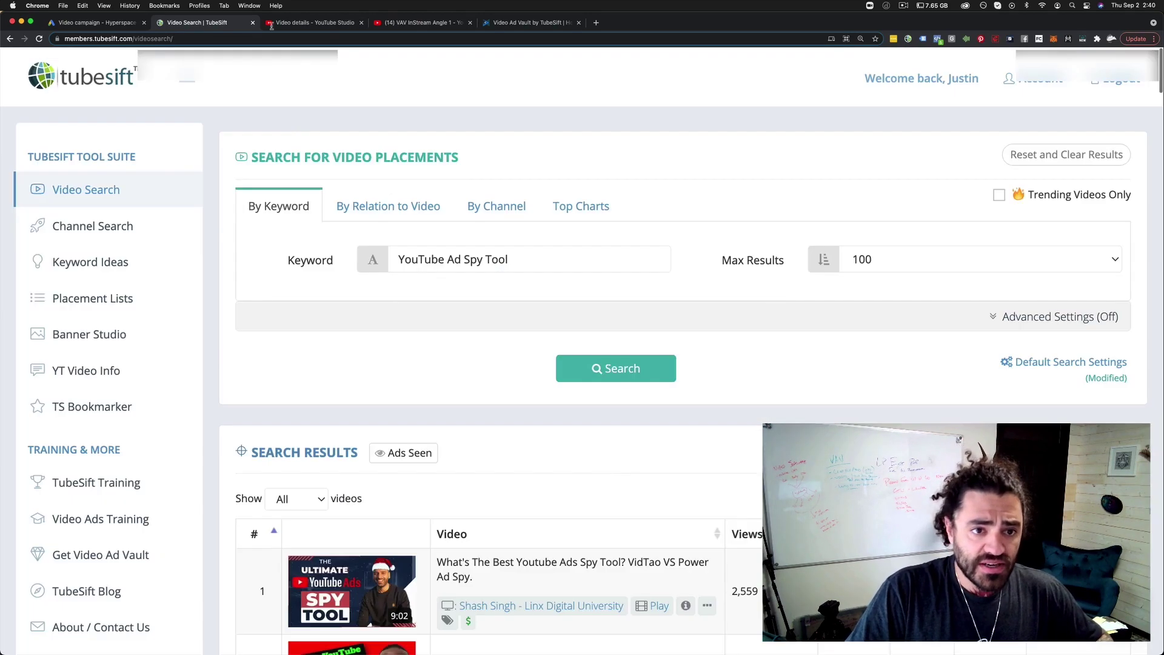
key("ctrl+shift+Tab")
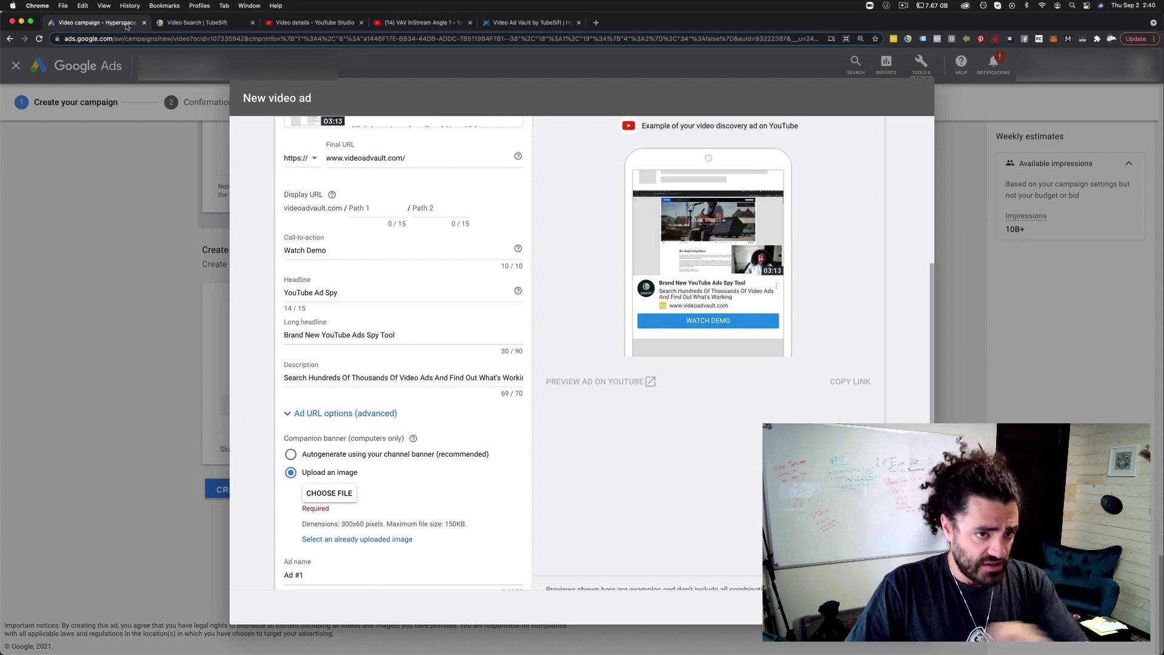
left_click(186, 23)
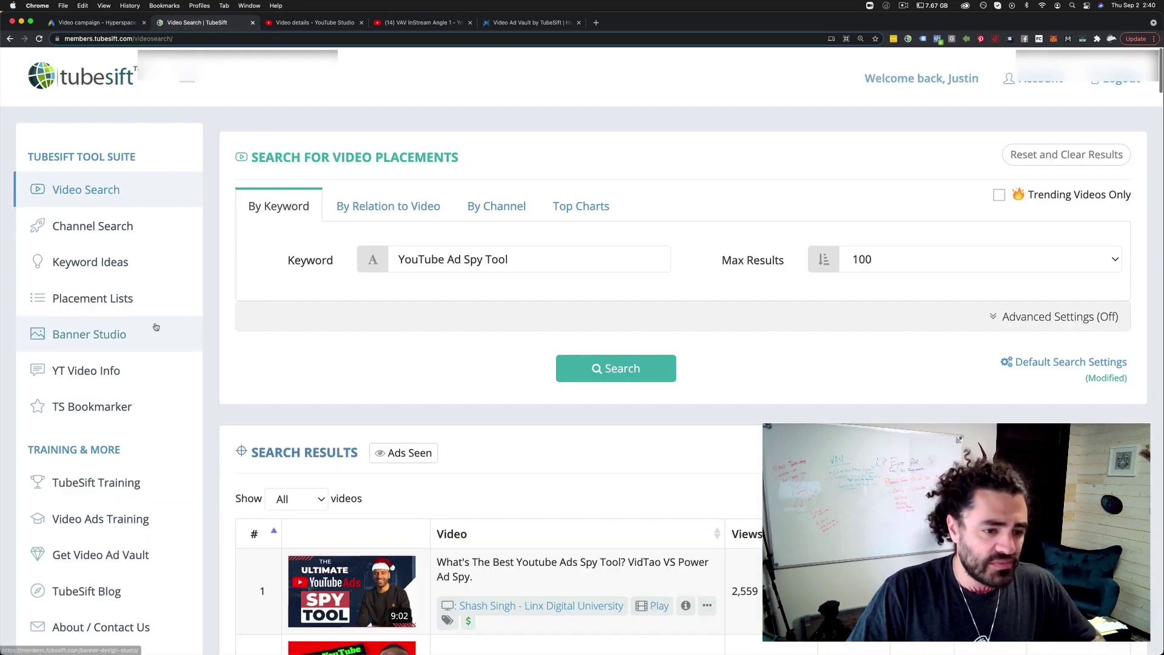
Step: Launch Banner Design Studio with a blank 300 x 60 in-stream companion banner canvas
left_click(125, 336)
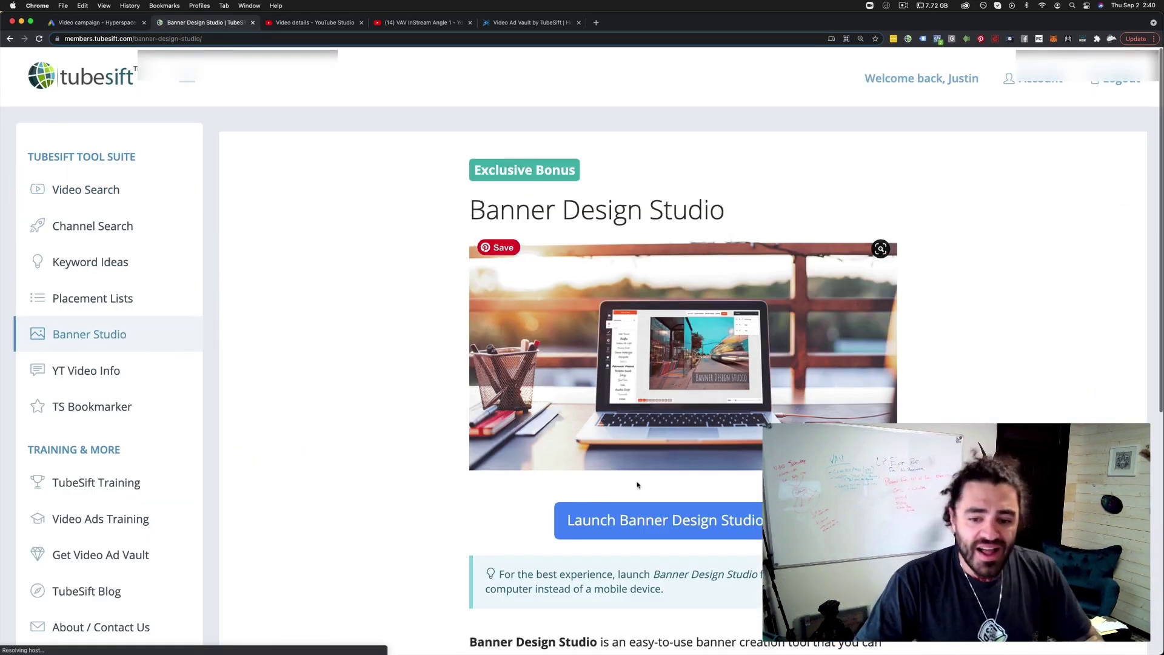
left_click(639, 525)
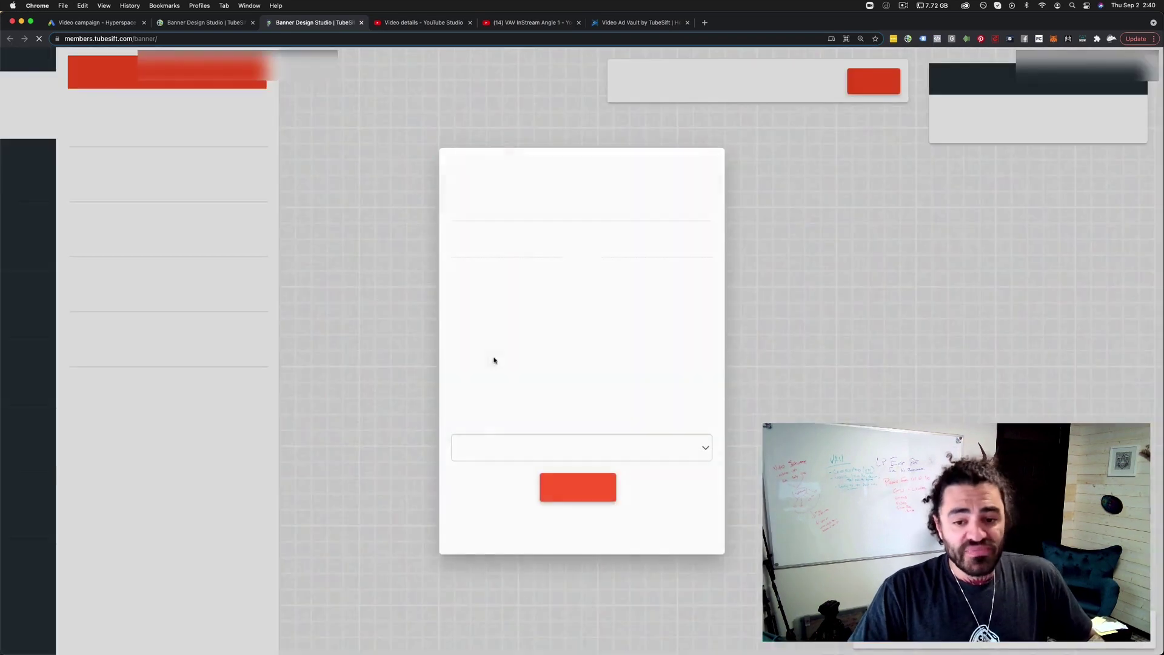
left_click(601, 447)
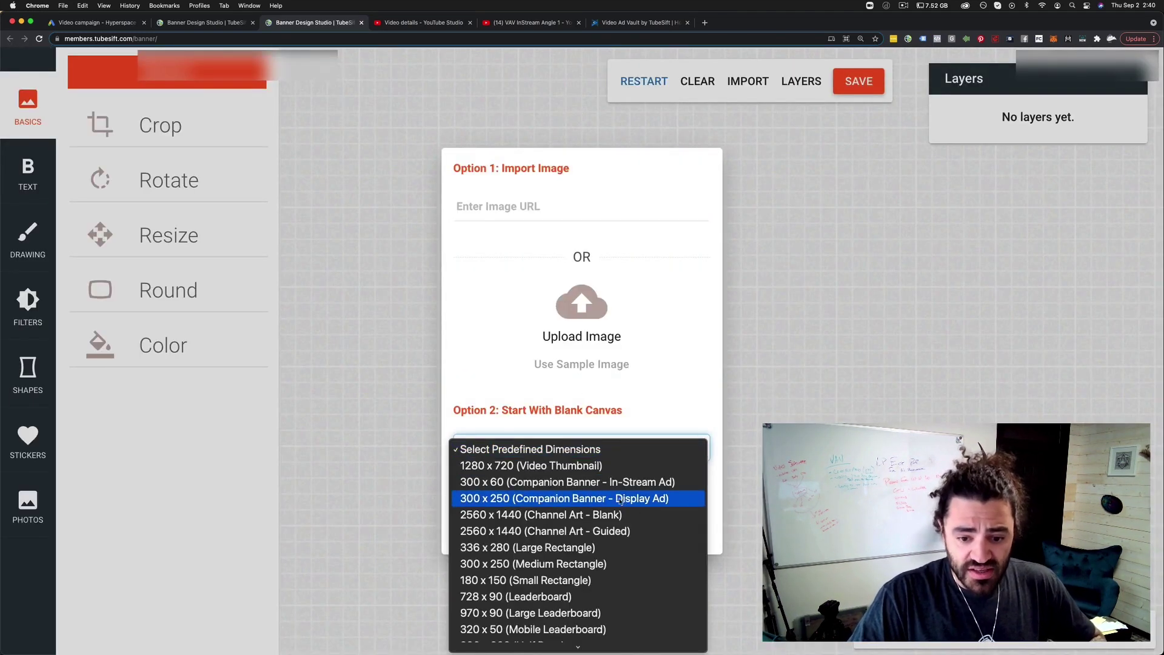
left_click(490, 482)
left_click(577, 486)
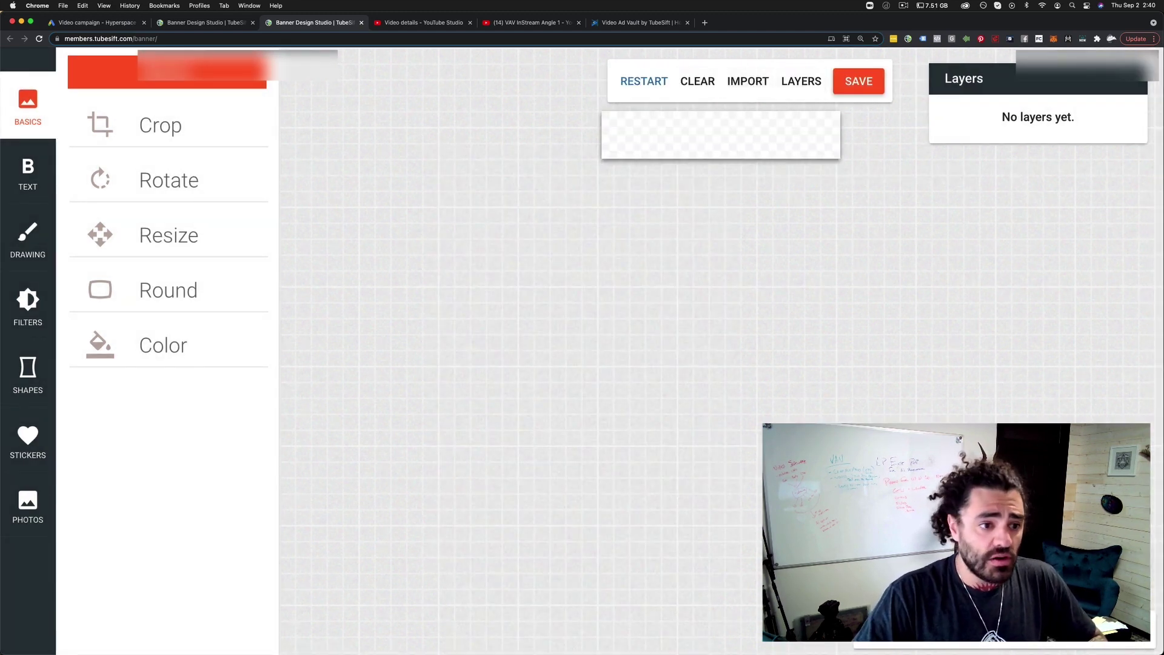
Step: Add a rectangle stretched across the full width of the banner
left_click(35, 368)
left_click(159, 174)
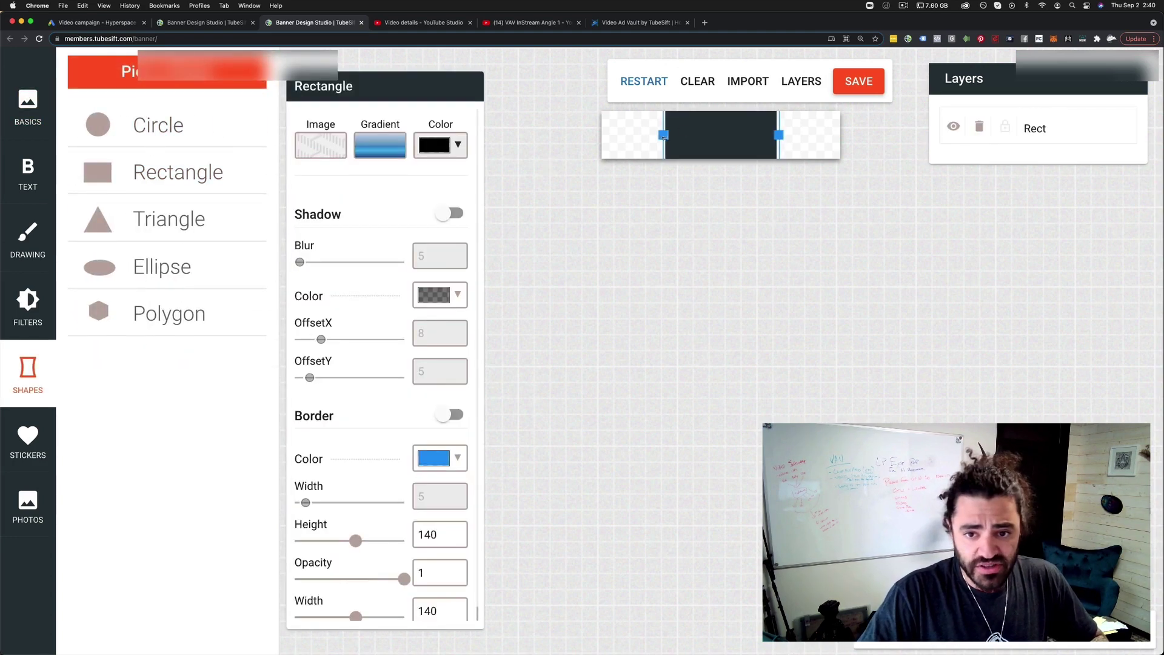
left_click_drag(664, 134, 601, 134)
left_click(767, 132)
left_click_drag(779, 135, 841, 134)
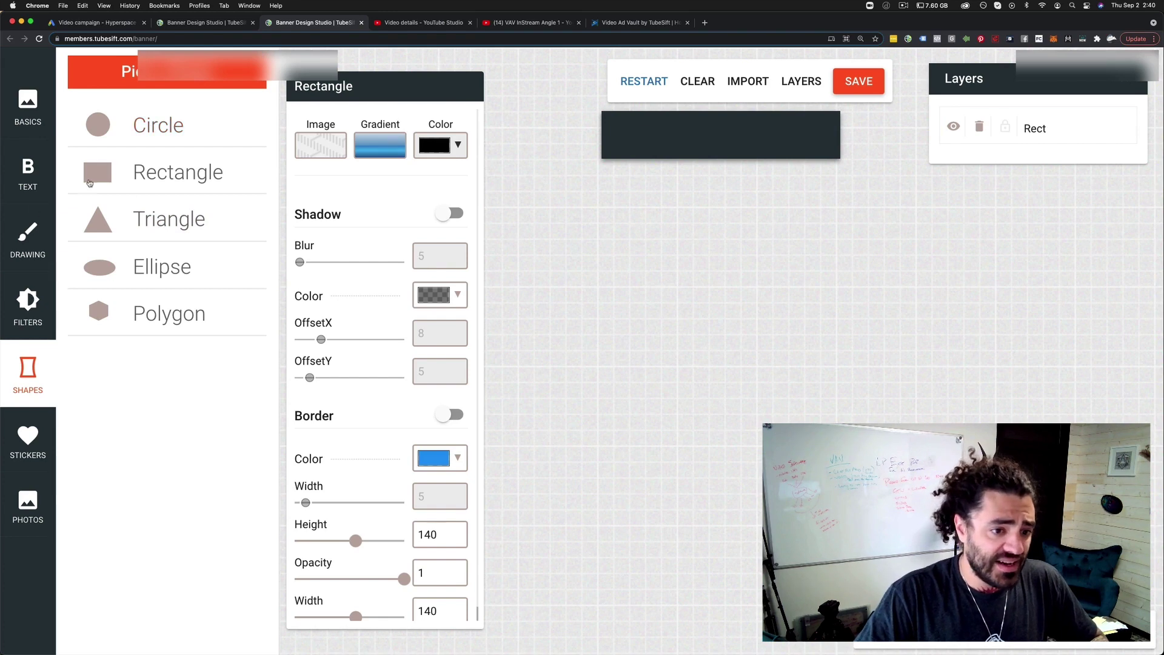
Step: Add the Nature lake photo and size it to the banner's left portion
left_click(29, 502)
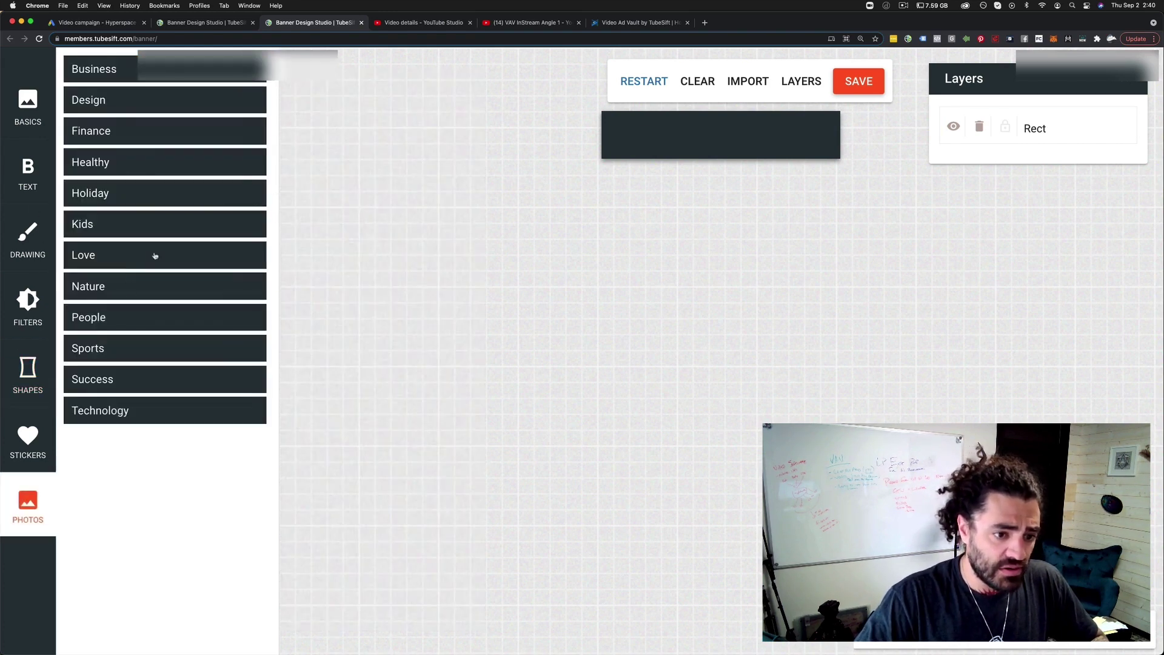
left_click(86, 287)
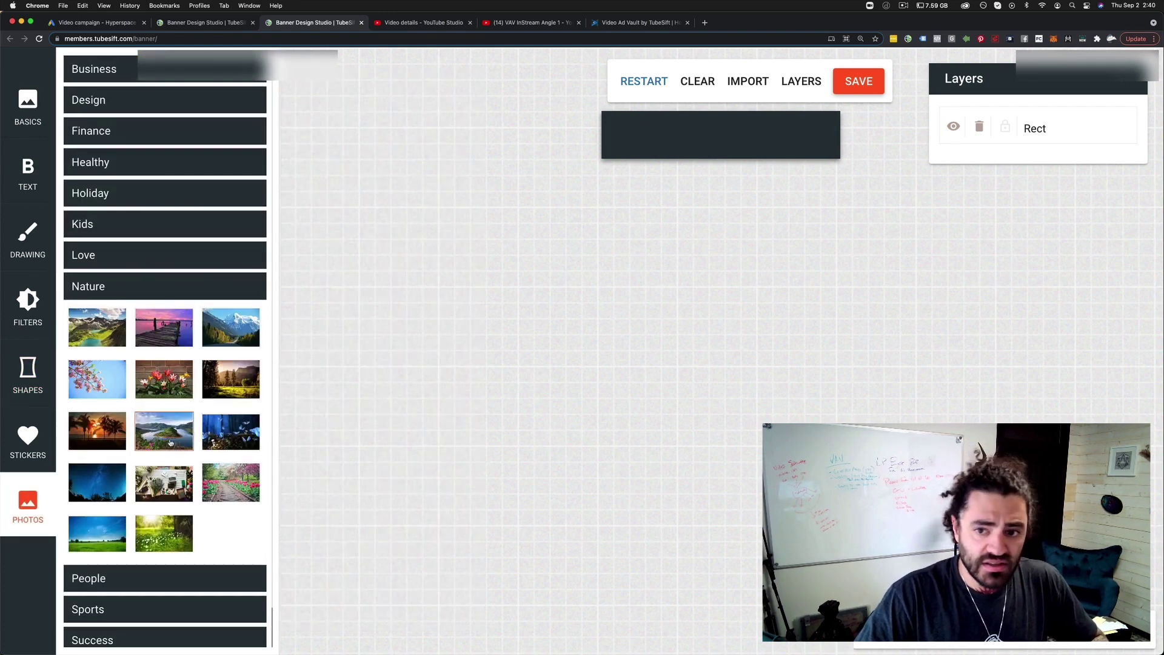
left_click(170, 439)
left_click_drag(707, 144, 574, 236)
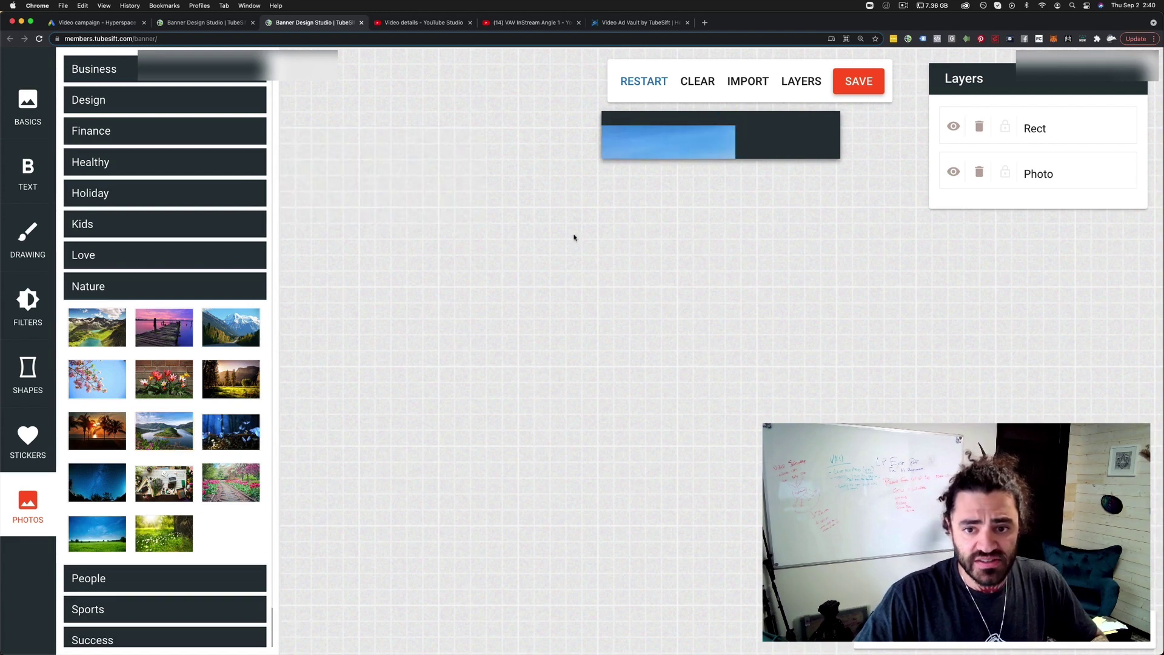
left_click_drag(738, 118, 634, 320)
left_click(635, 320)
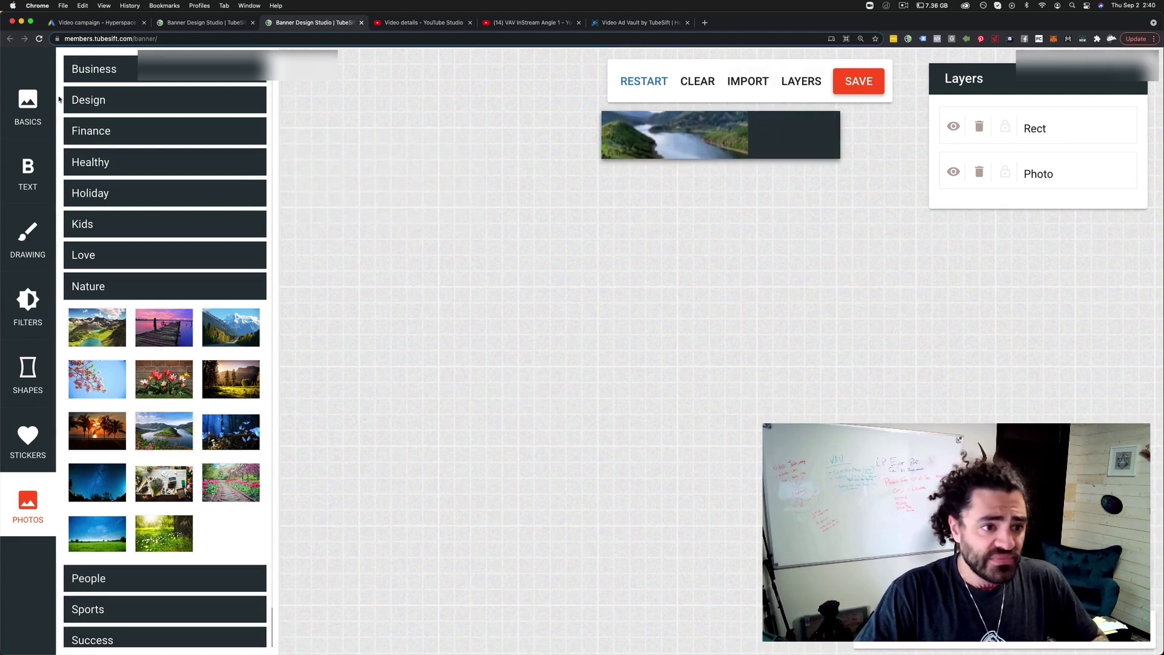
Step: Add Permanent Marker text to the banner and start editing its wording
left_click(31, 176)
left_click(164, 466)
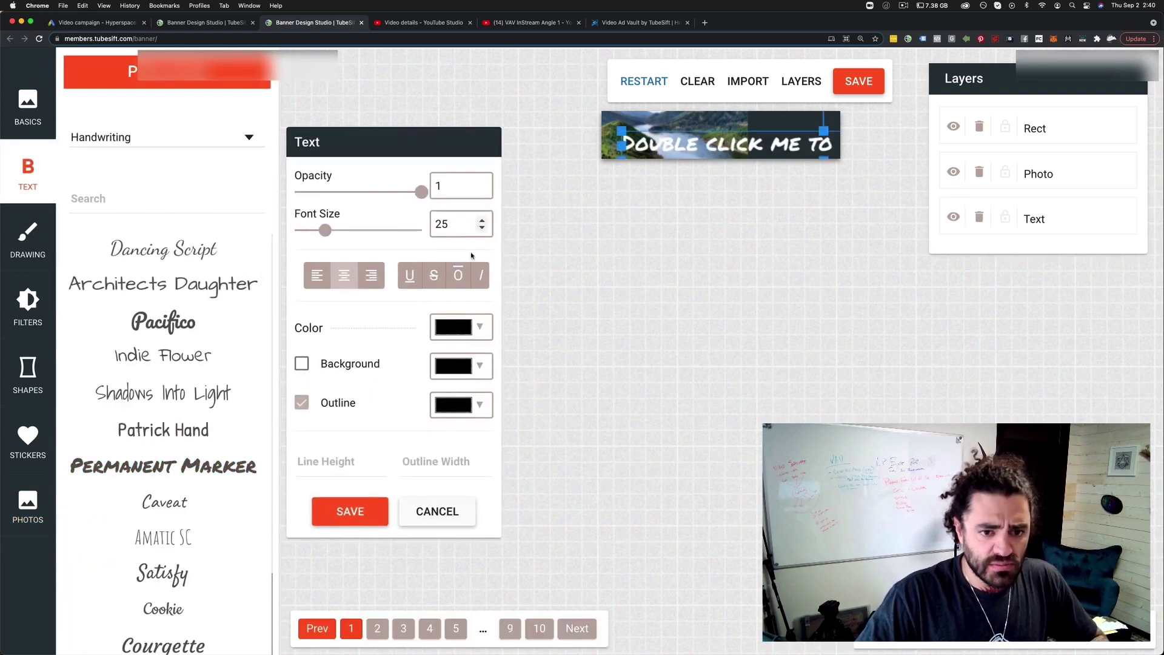
double_click(735, 144)
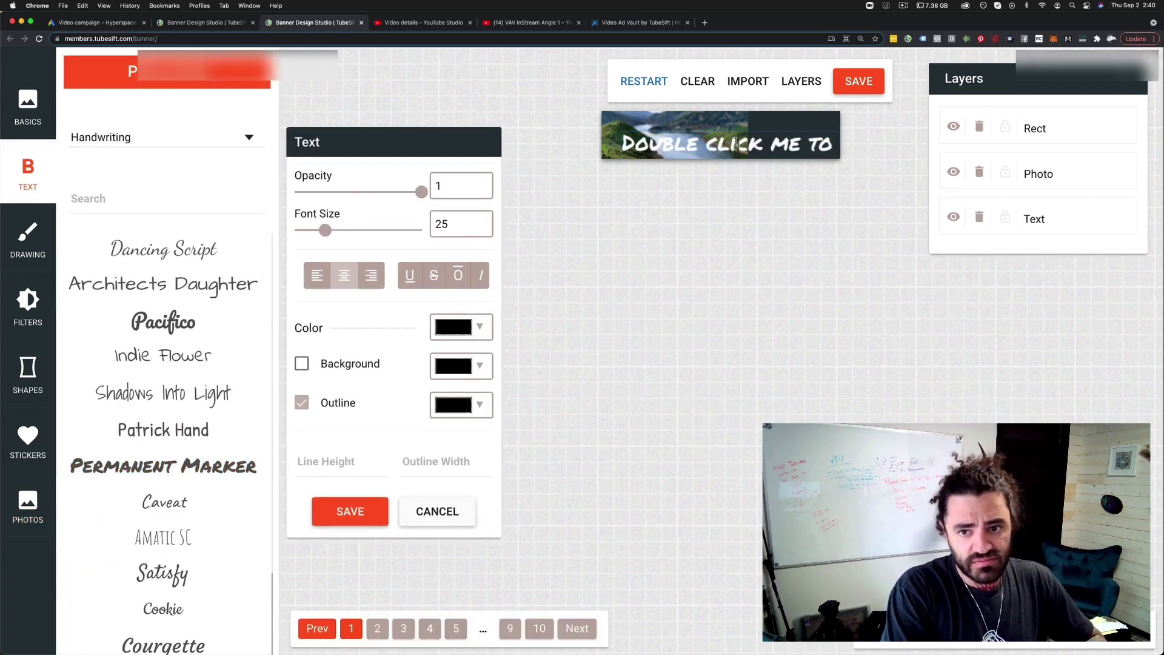
type("lisdafhj")
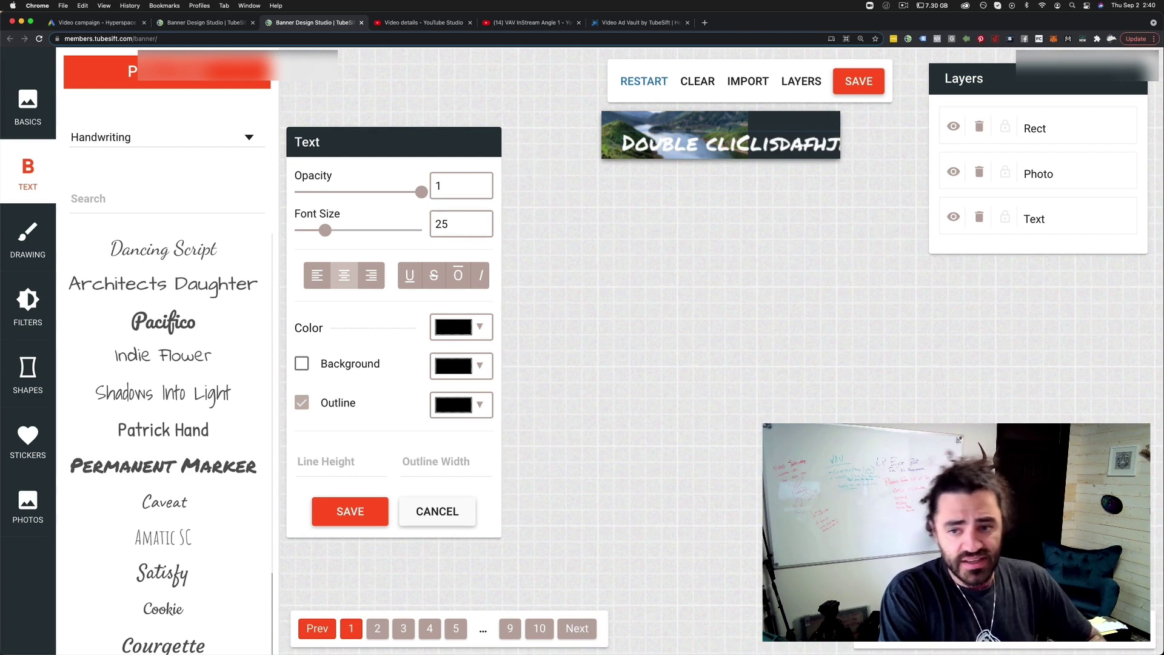
left_click(863, 99)
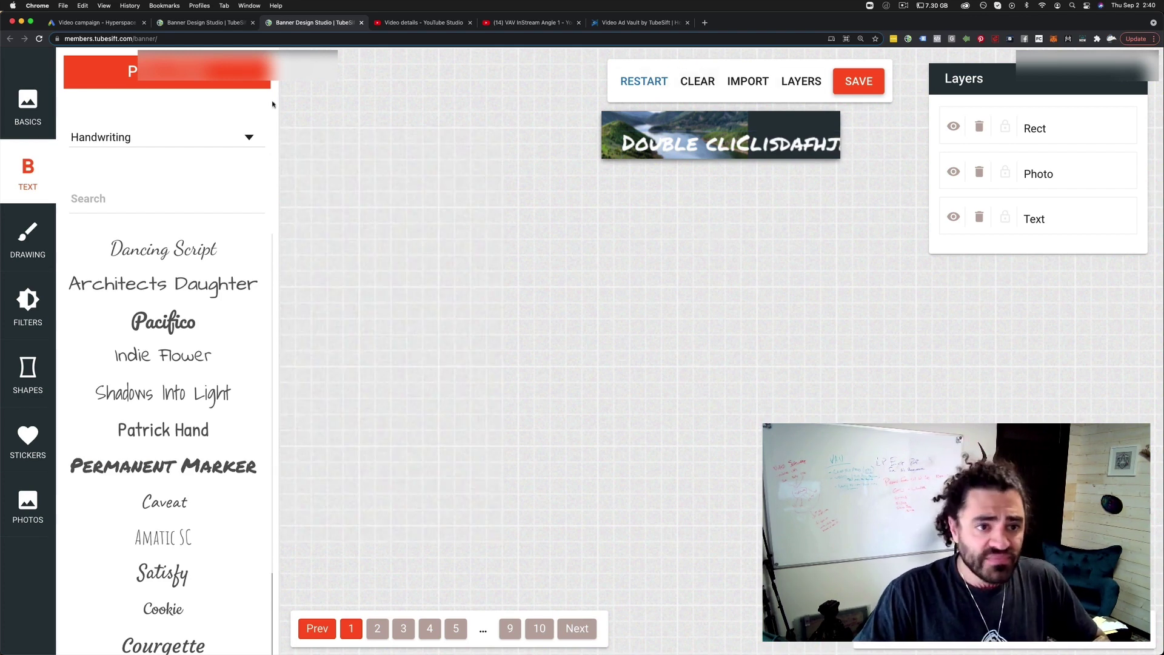
left_click(102, 24)
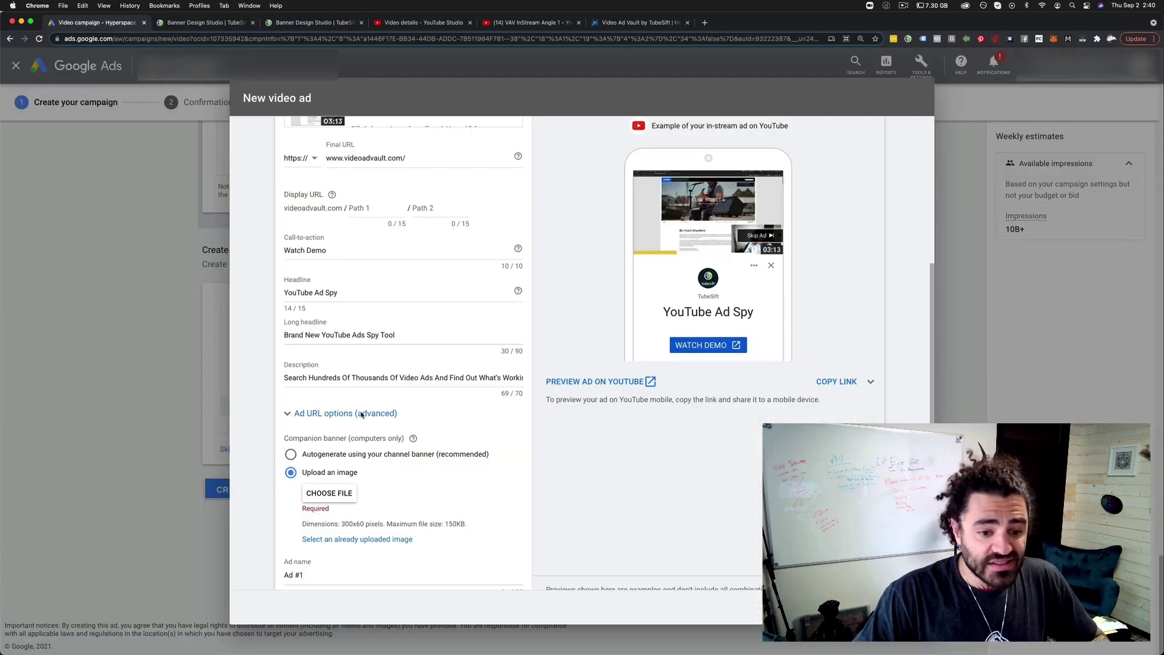
left_click(343, 539)
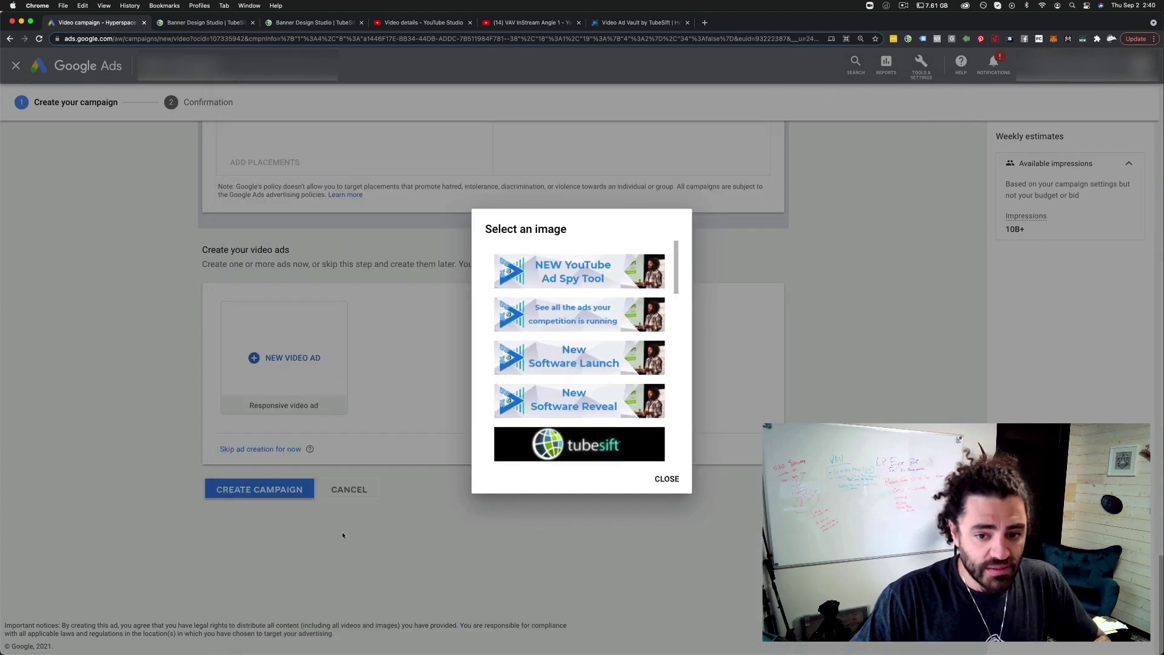
left_click(577, 276)
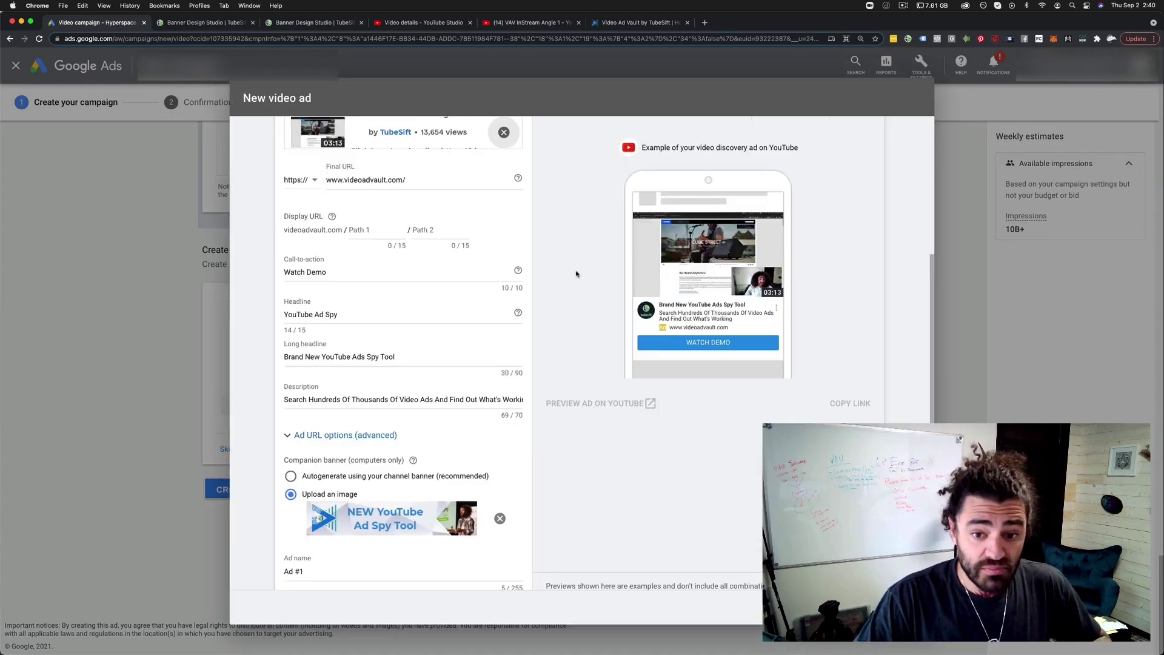
scroll(316, 569, "down", 1)
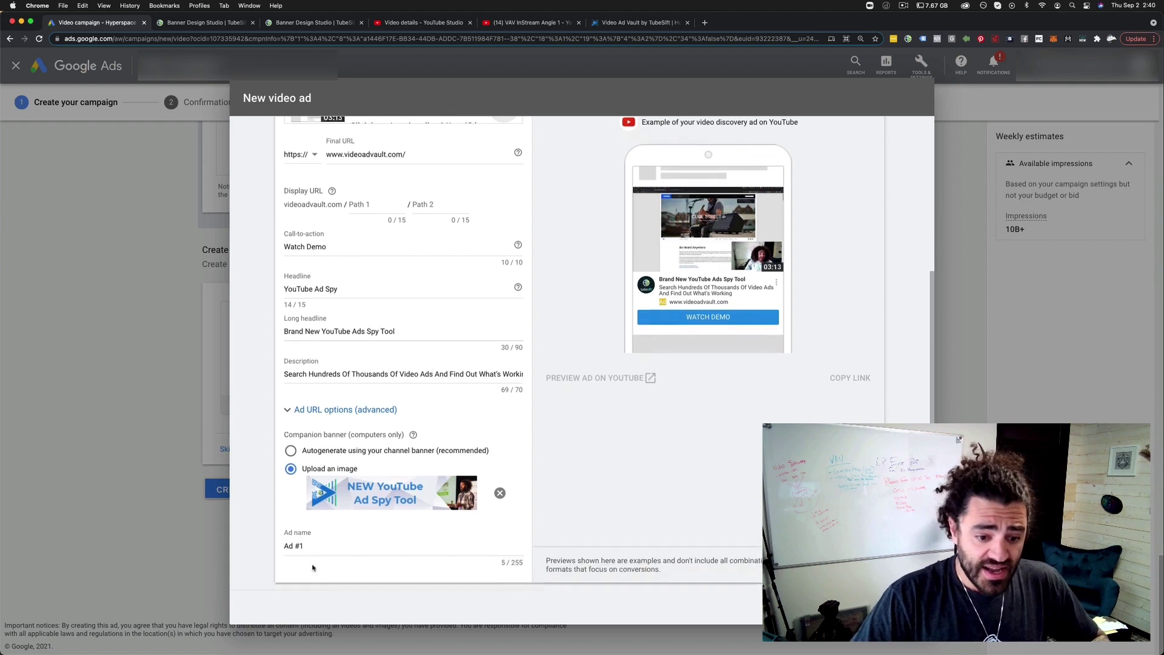
scroll(613, 524, "up", 1)
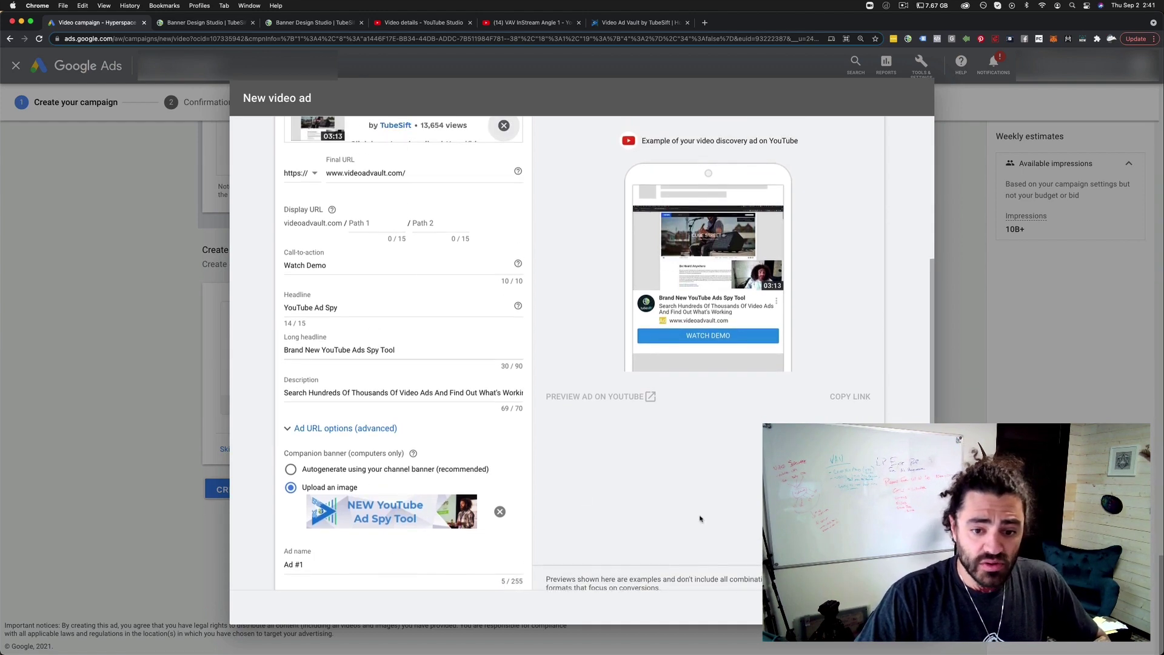
scroll(693, 378, "up", 4)
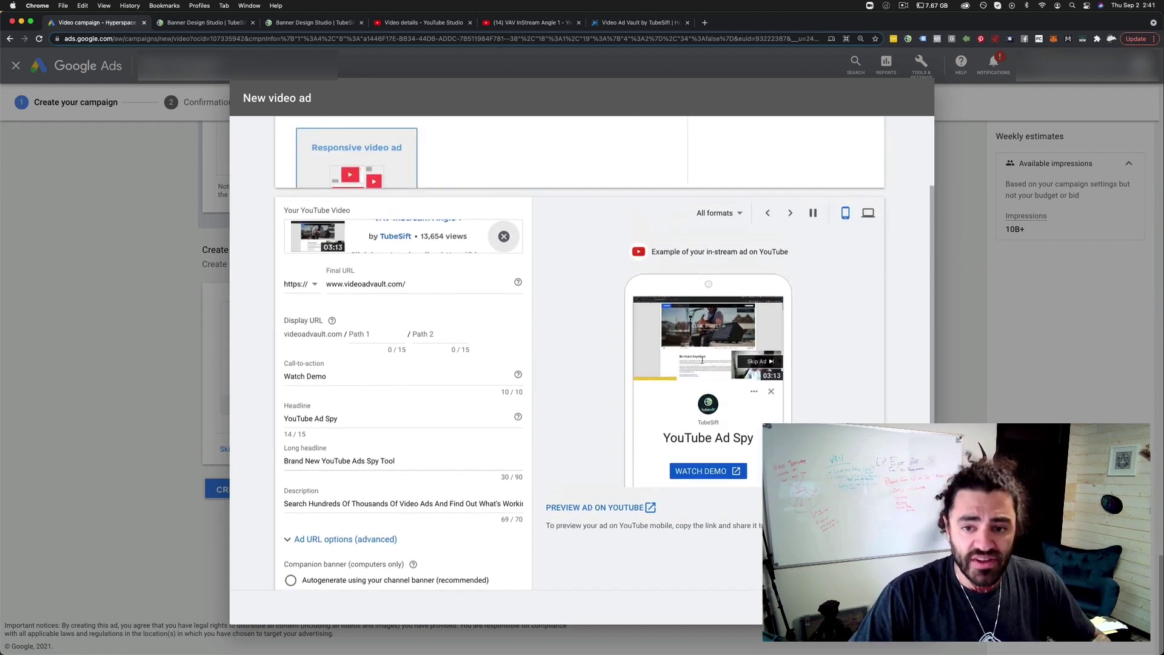
left_click(792, 239)
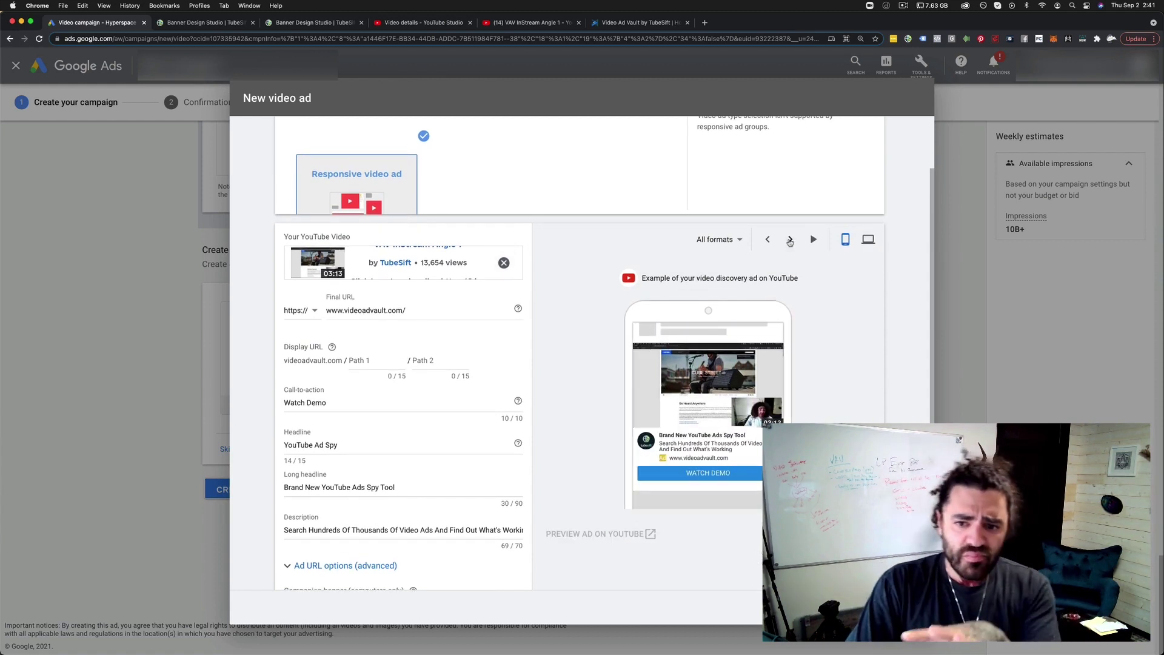
left_click(867, 242)
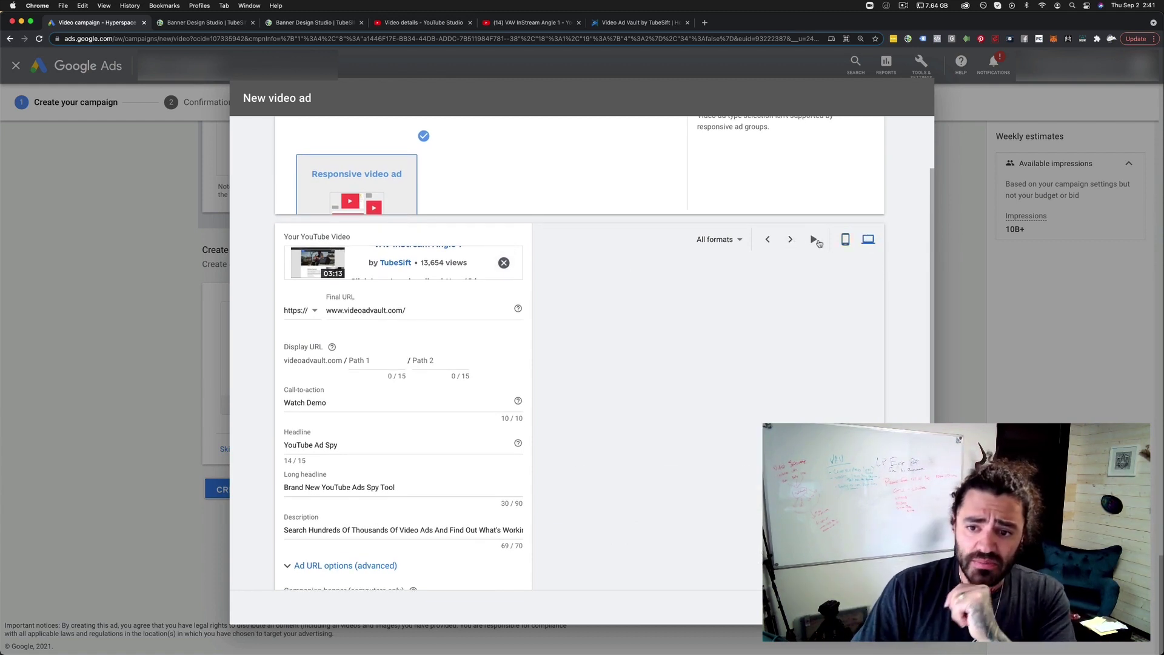
scroll(782, 246, "down", 1)
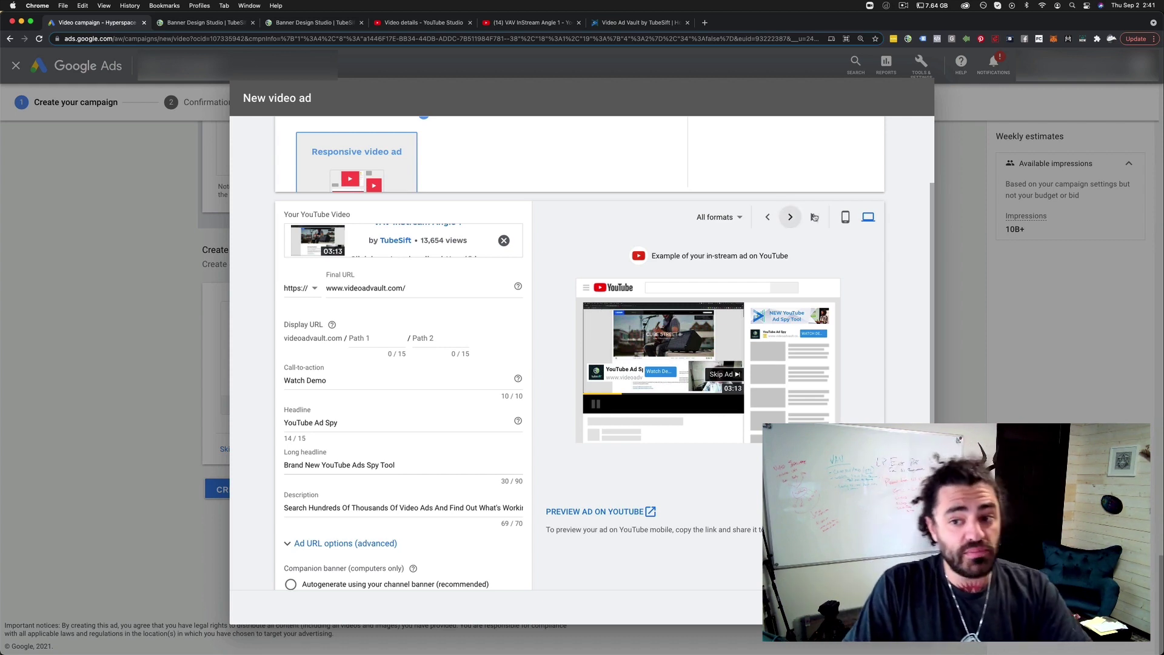
left_click(847, 218)
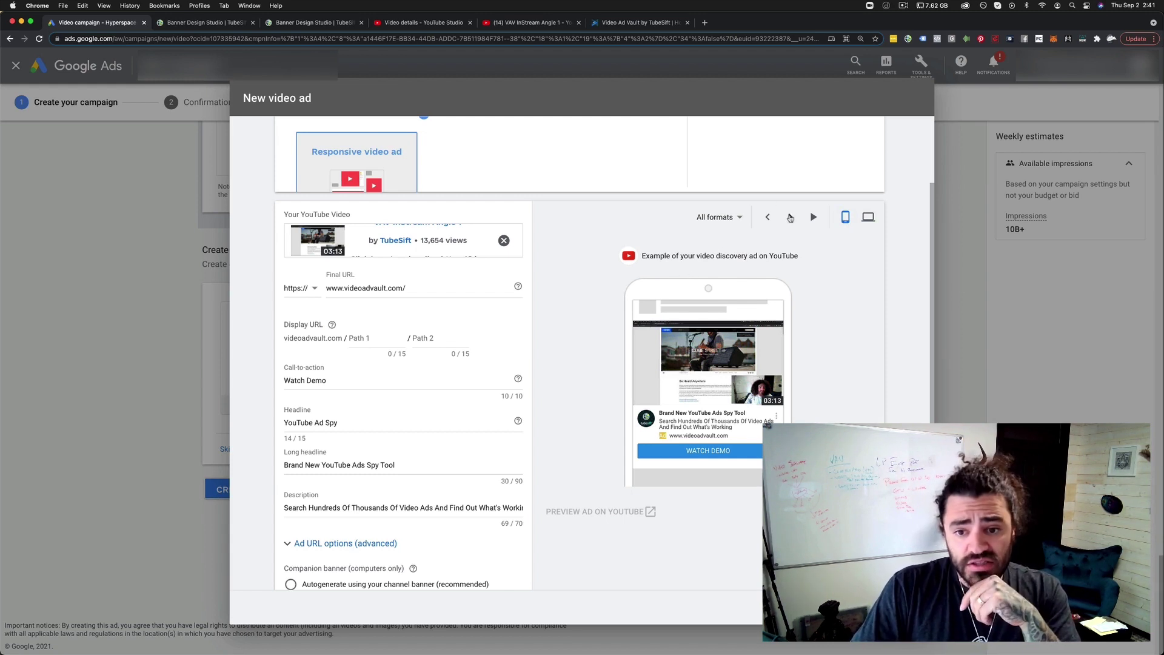
left_click(790, 217)
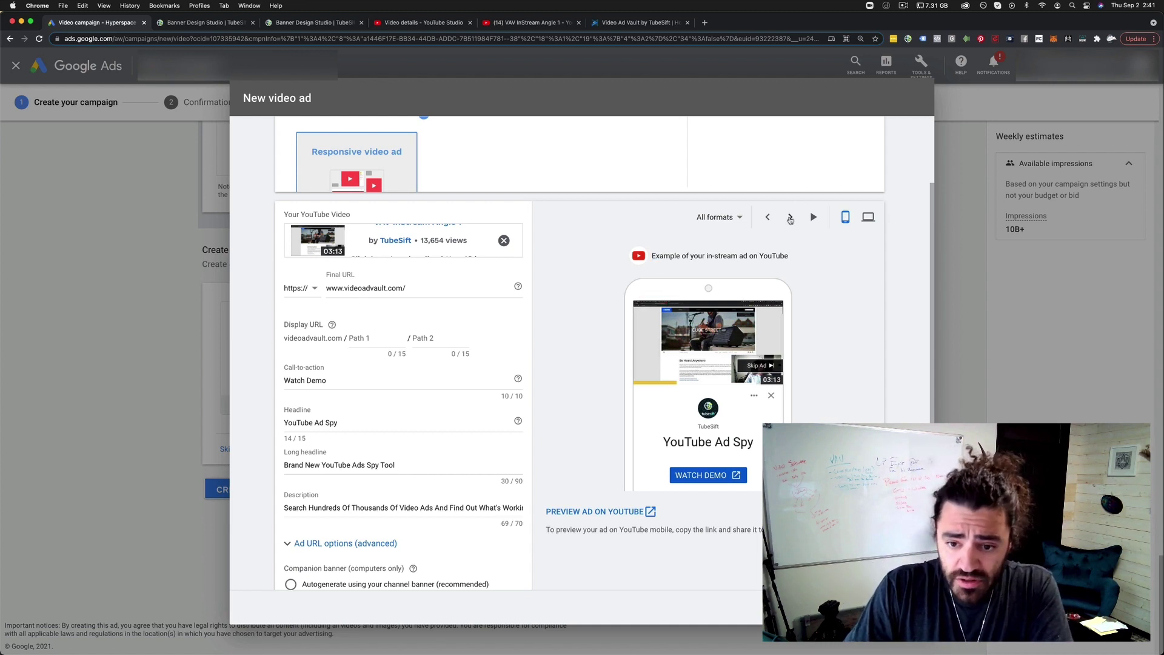
left_click(790, 218)
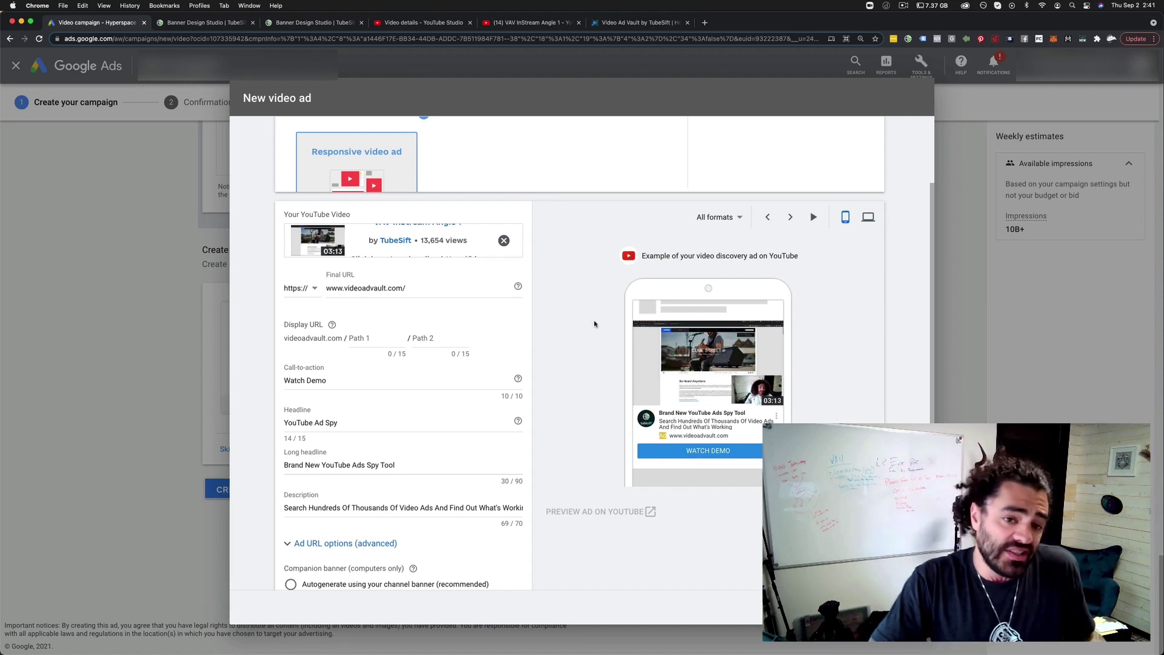
scroll(599, 319, "down", 1)
scroll(596, 347, "down", 3)
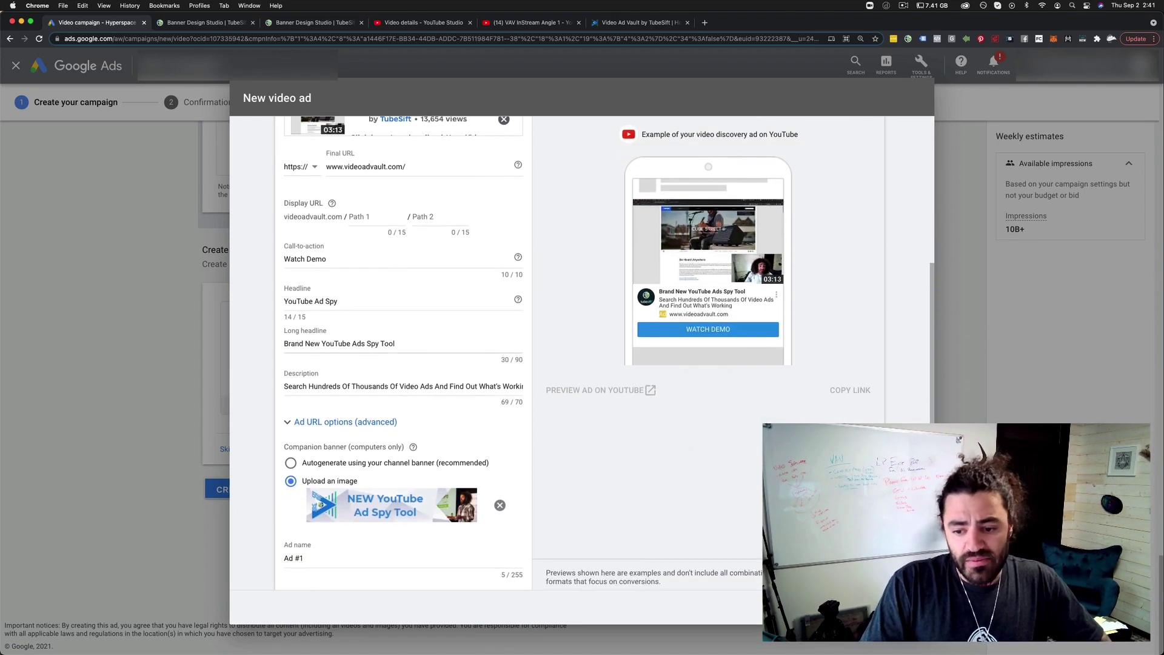
Step: Save the responsive video ad to the campaign as Ad #1
left_click(900, 606)
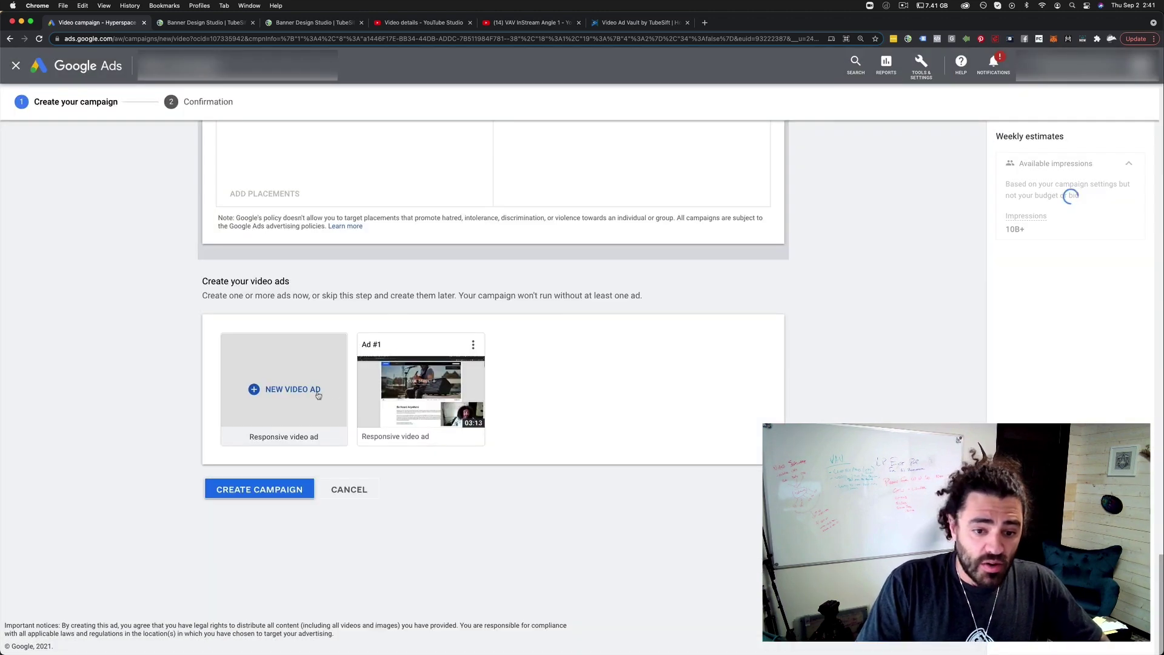
left_click(473, 344)
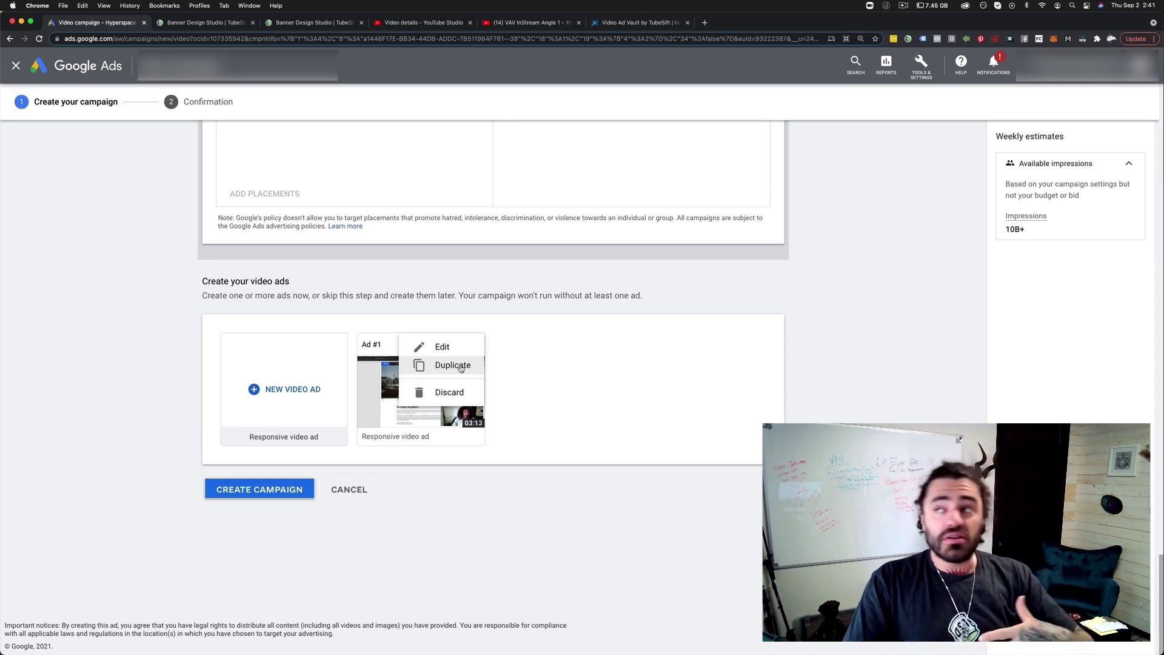
left_click(145, 358)
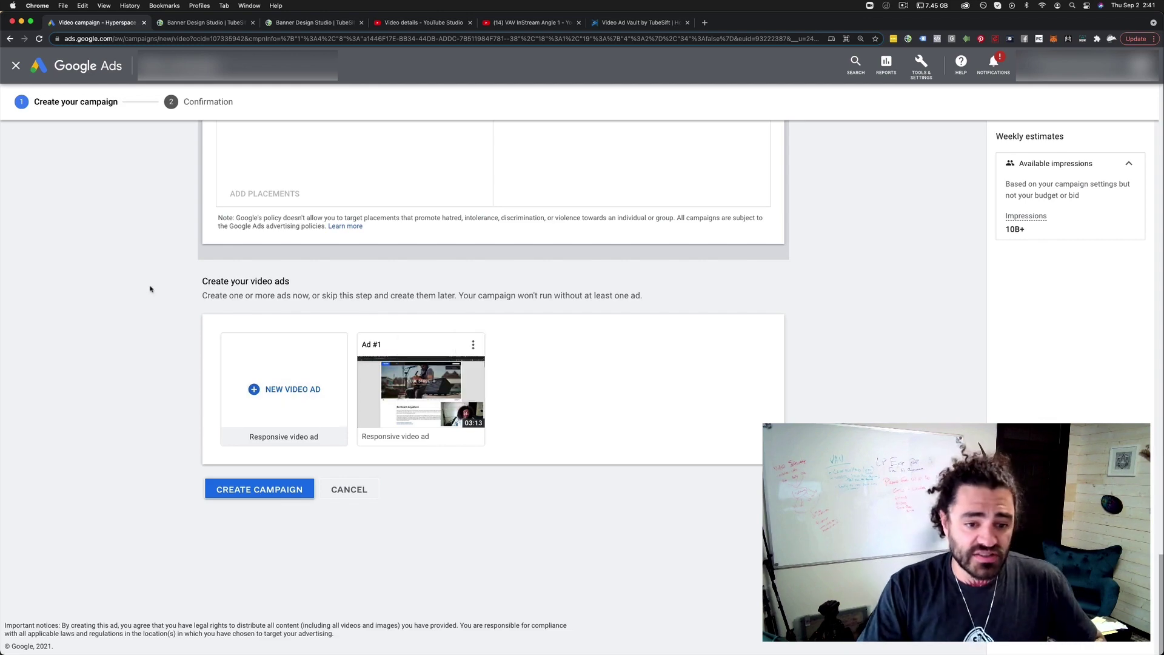
scroll(150, 289, "up", 7)
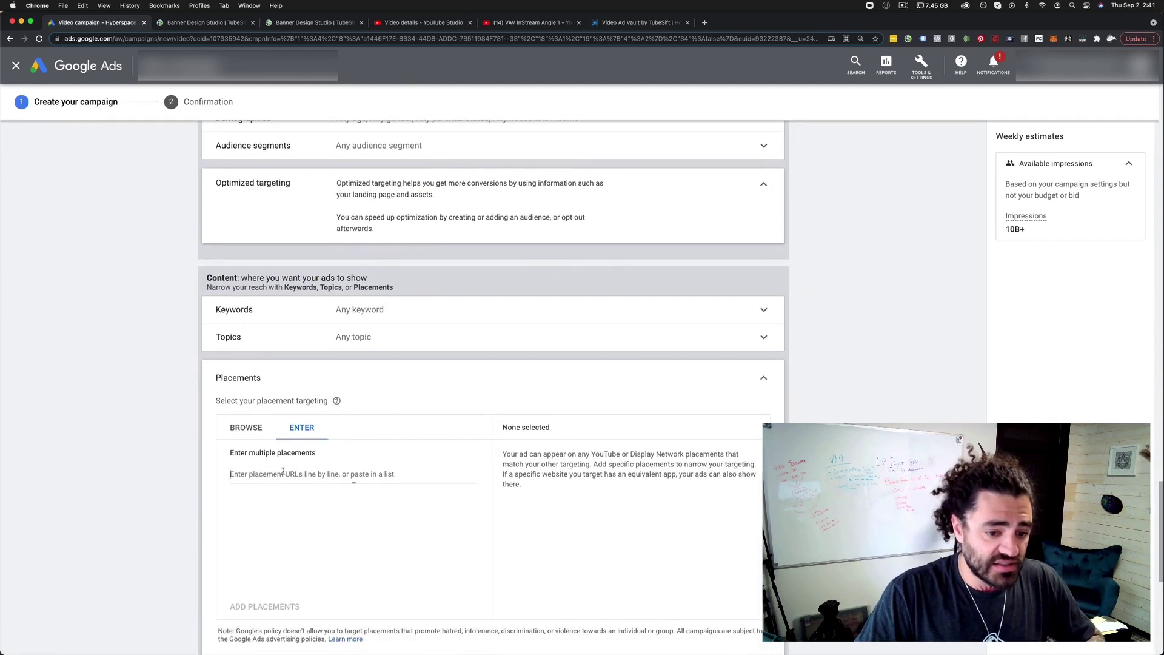
Step: Paste the 86 YouTube video URLs as placements and add all 86
left_click(283, 472)
key("super+v")
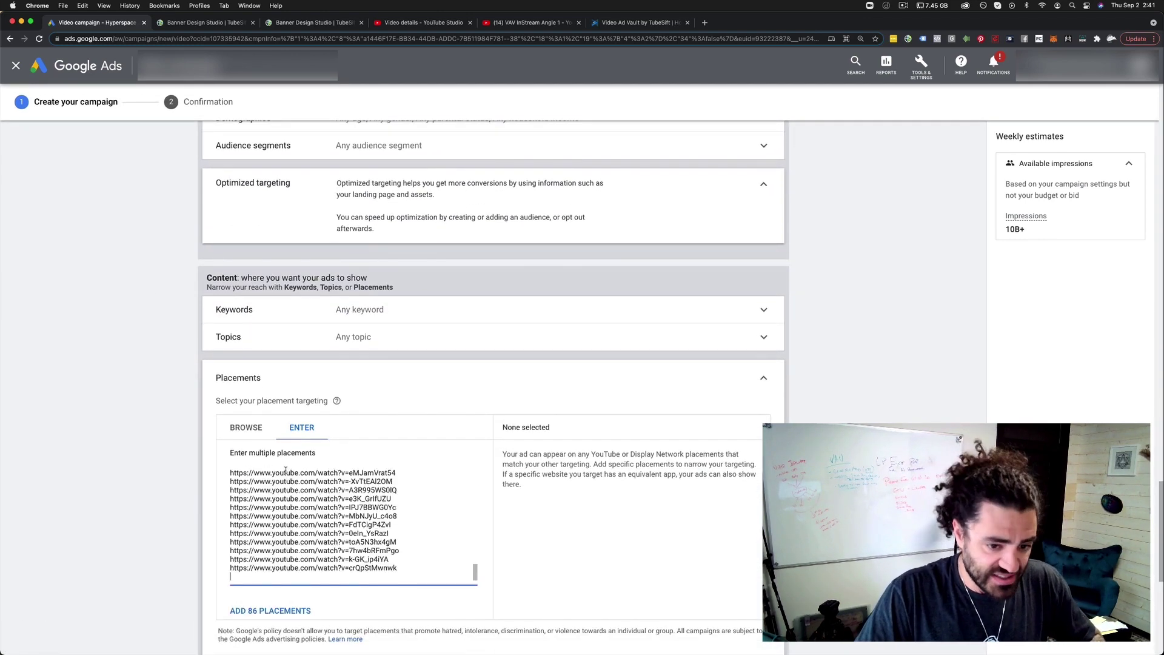
left_click(272, 611)
scroll(814, 412, "down", 3)
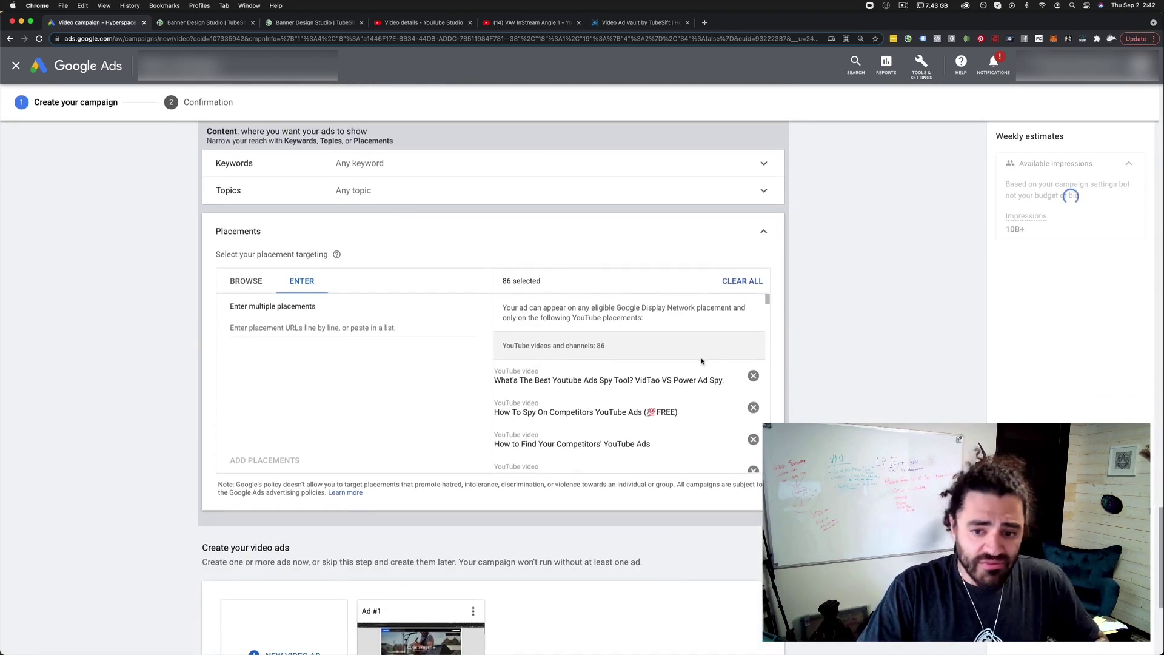
scroll(649, 425, "down", 1)
scroll(649, 425, "down", 5)
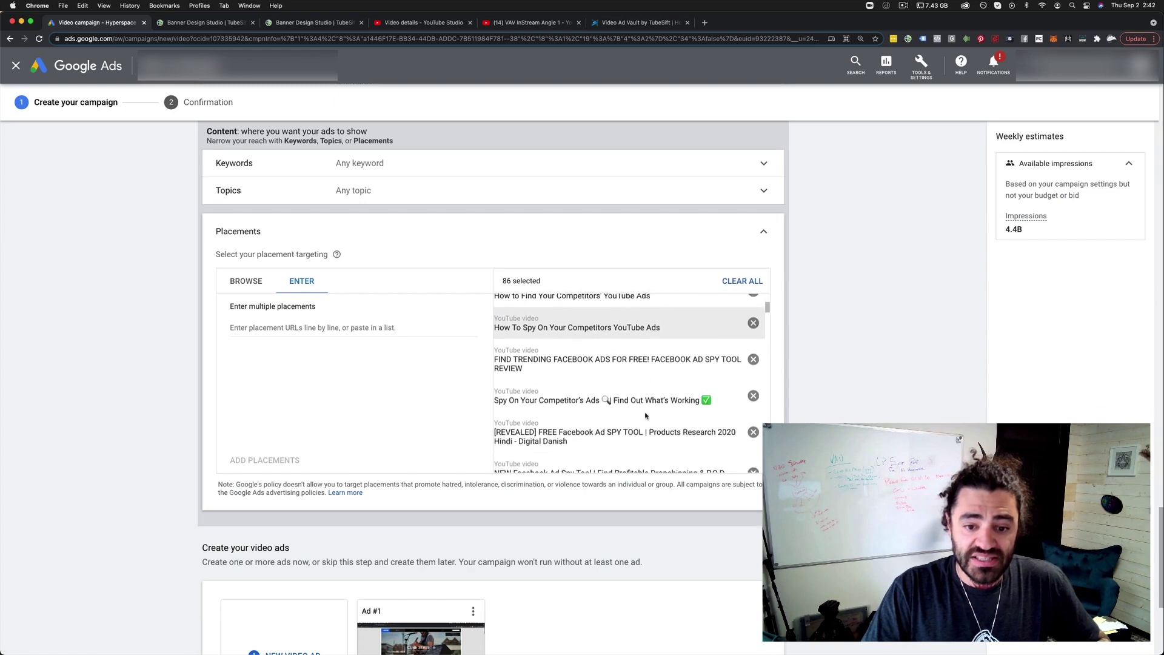
scroll(844, 299, "down", 4)
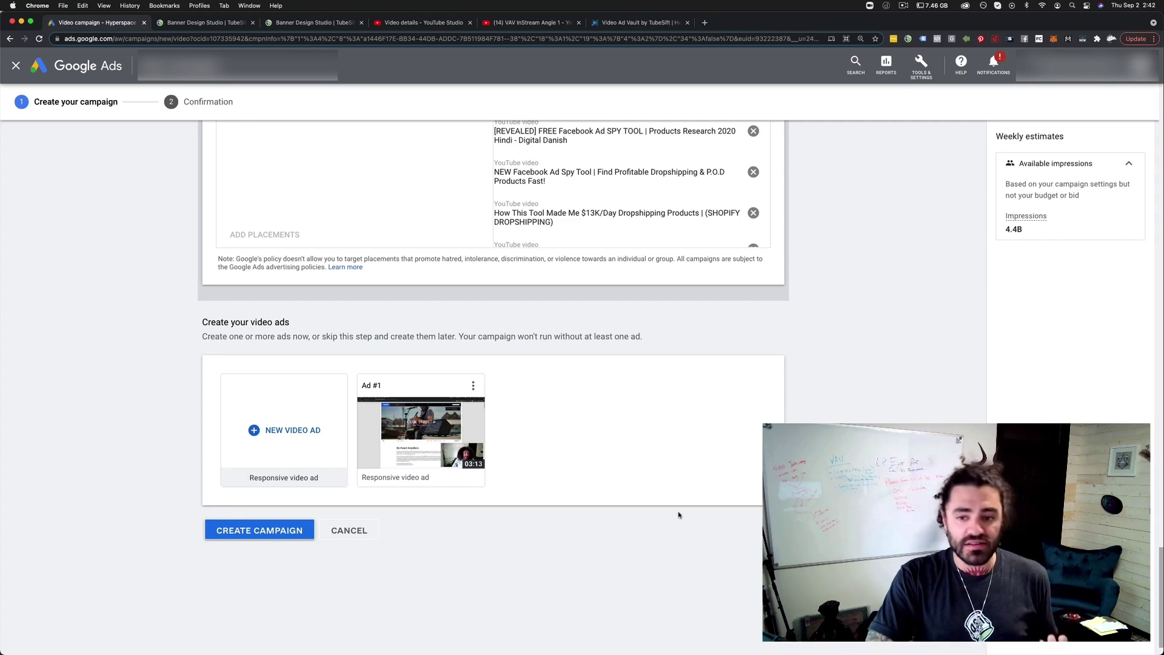
scroll(679, 515, "up", 20)
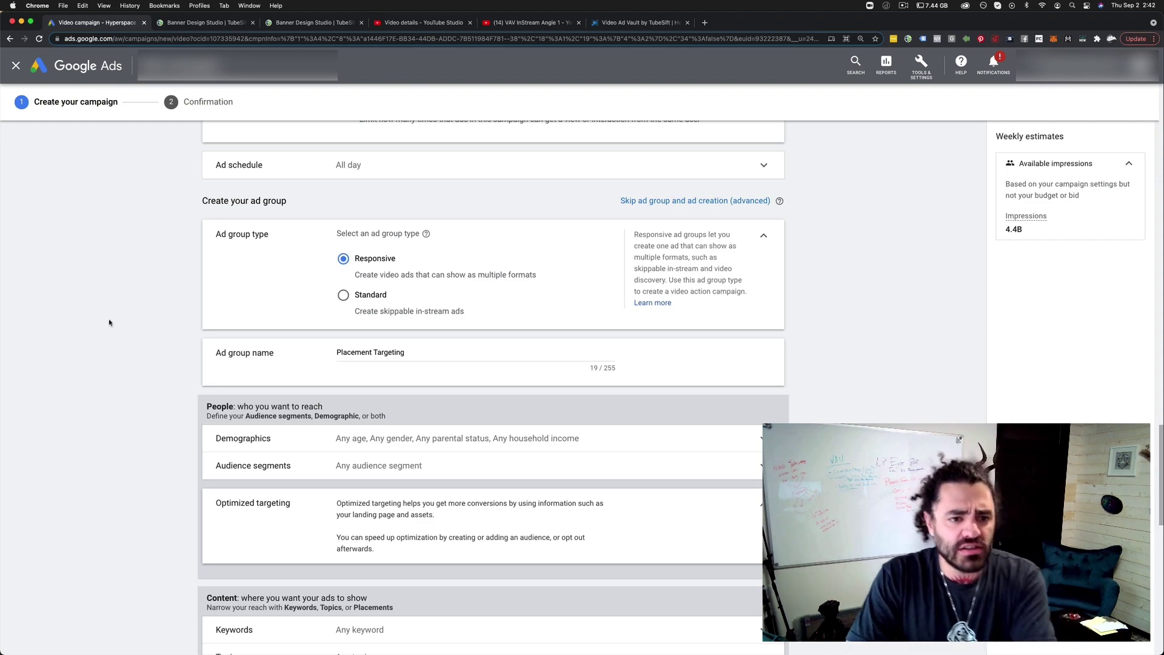
Step: Uncheck mobile phones and tablets under specific device targeting
scroll(125, 302, "up", 5)
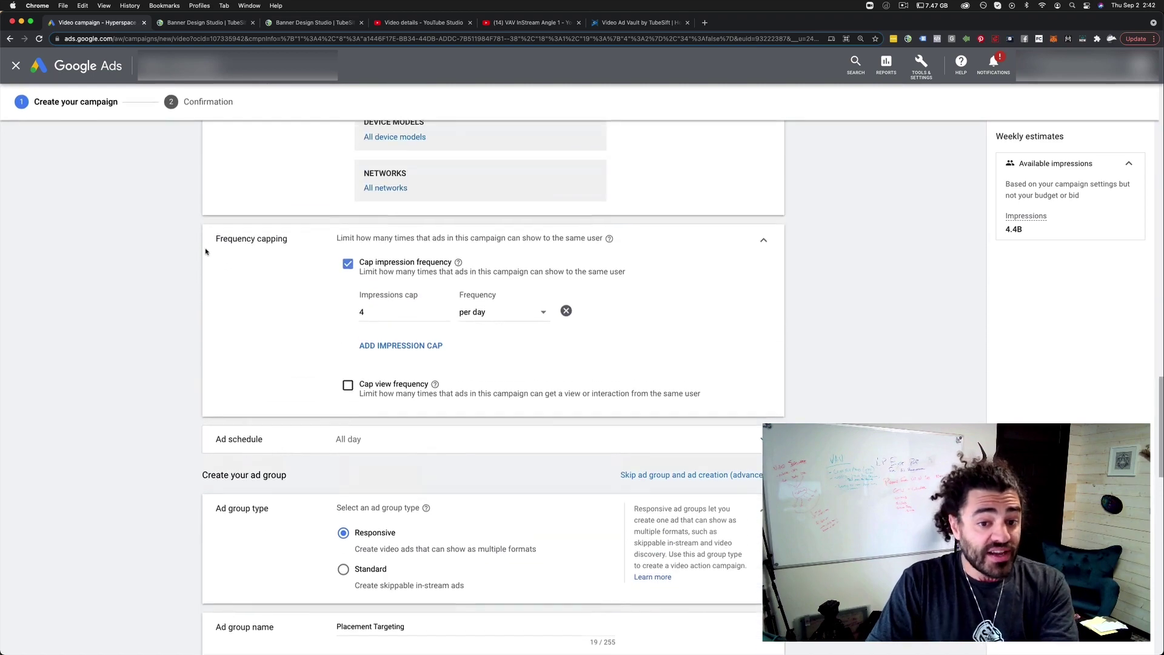
scroll(242, 272, "up", 3)
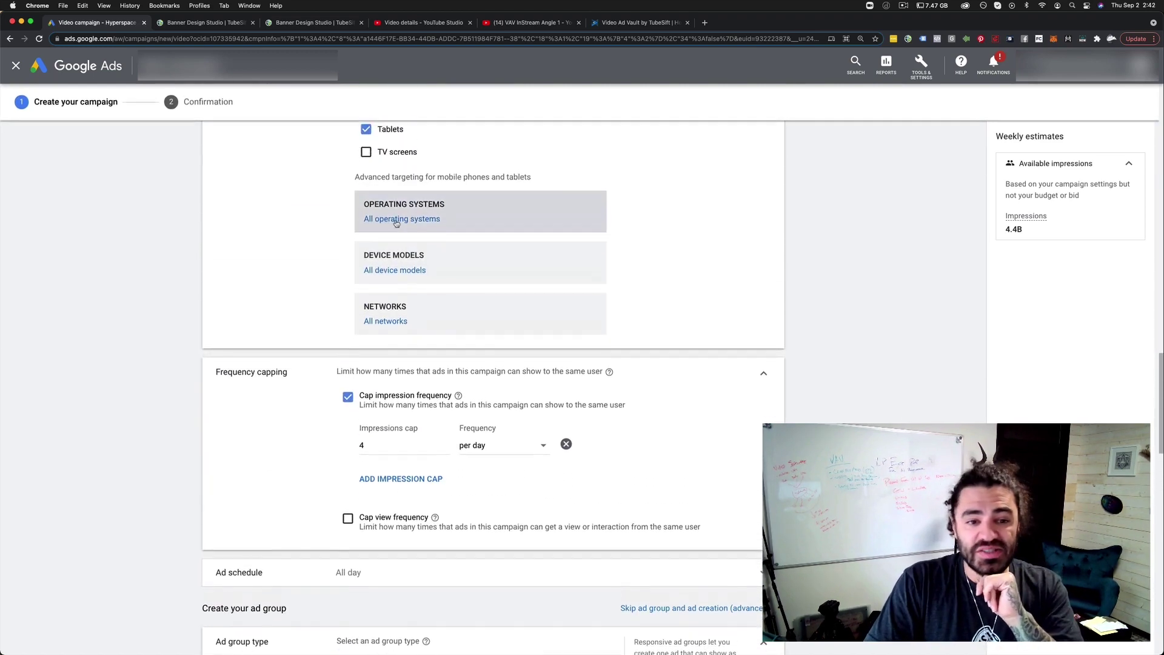
scroll(396, 224, "up", 2)
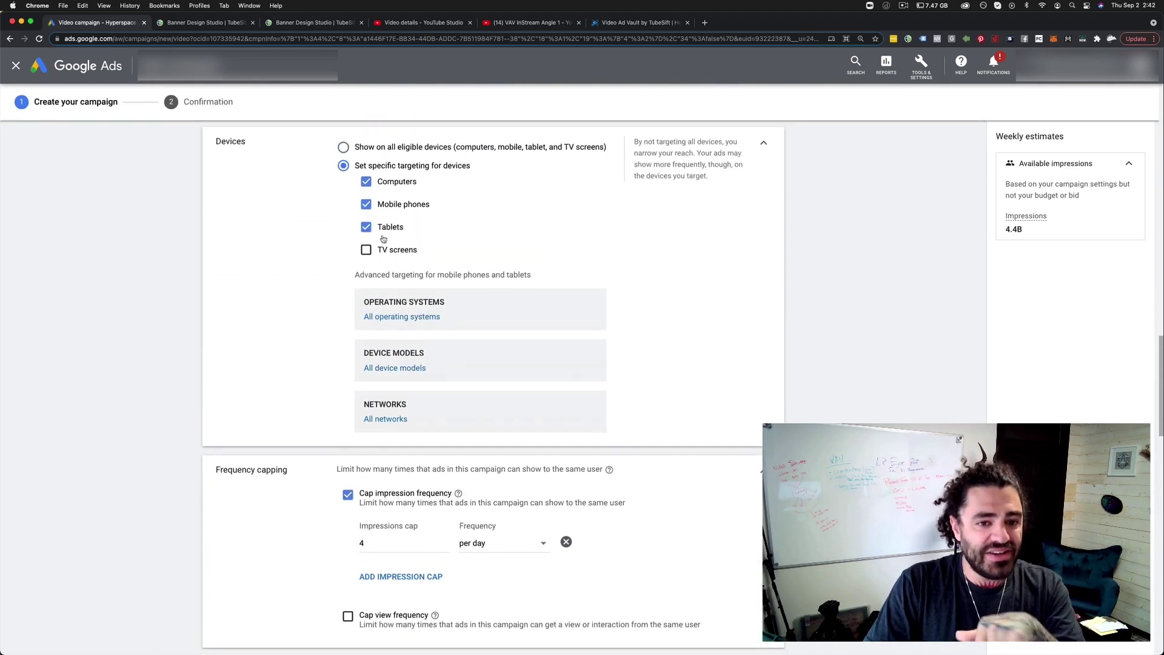
left_click(366, 205)
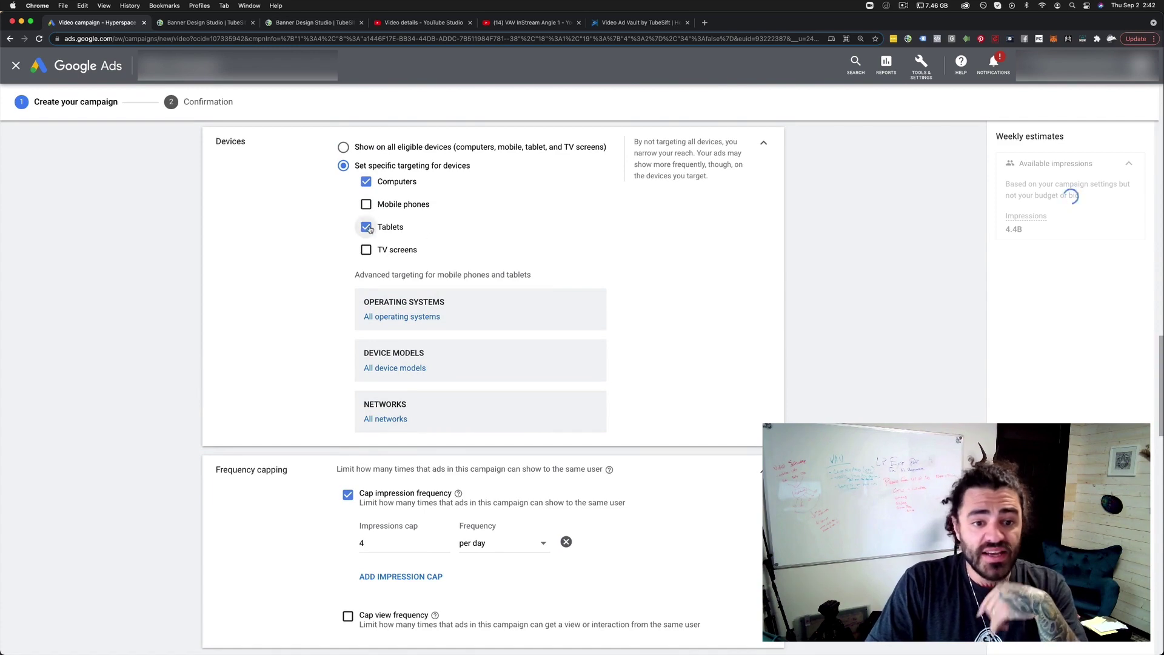
left_click(366, 228)
Step: Re-check mobile phones and uncheck computers so only mobile phones are targeted
scroll(285, 237, "up", 2)
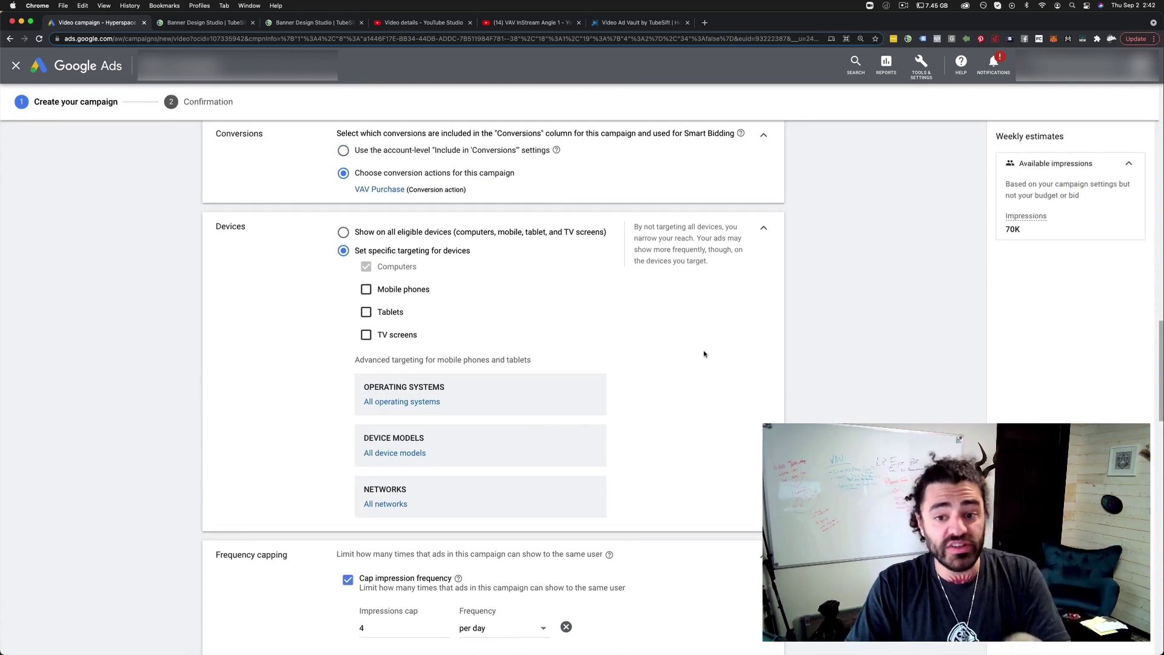
scroll(704, 354, "down", 15)
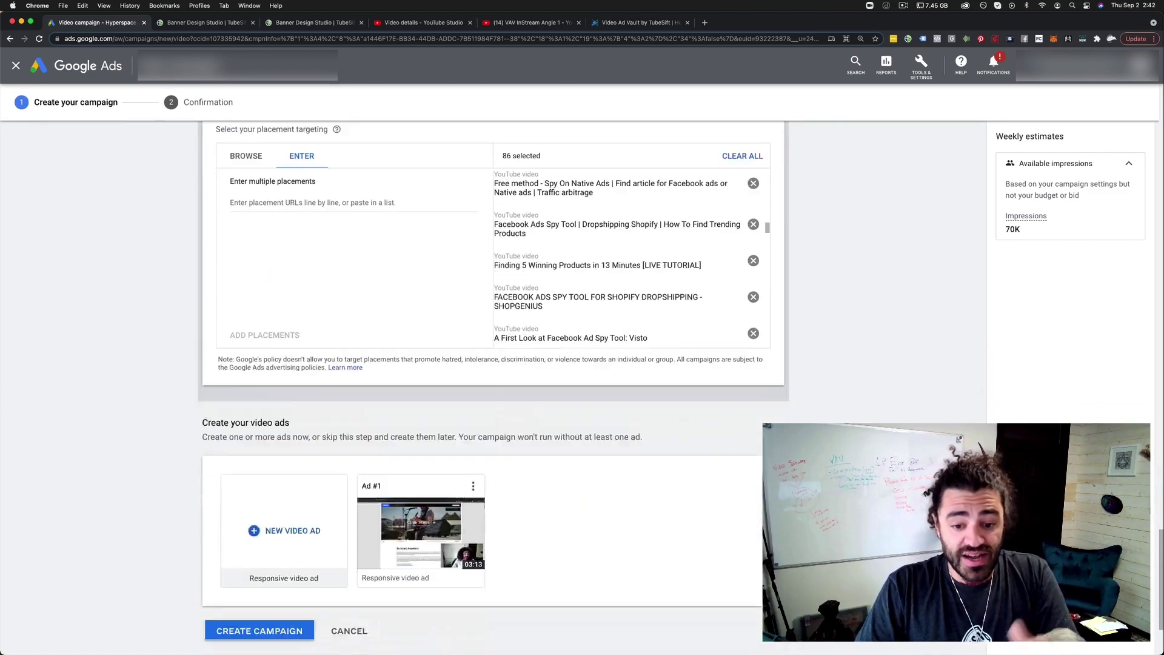
scroll(692, 379, "down", 3)
scroll(858, 326, "up", 20)
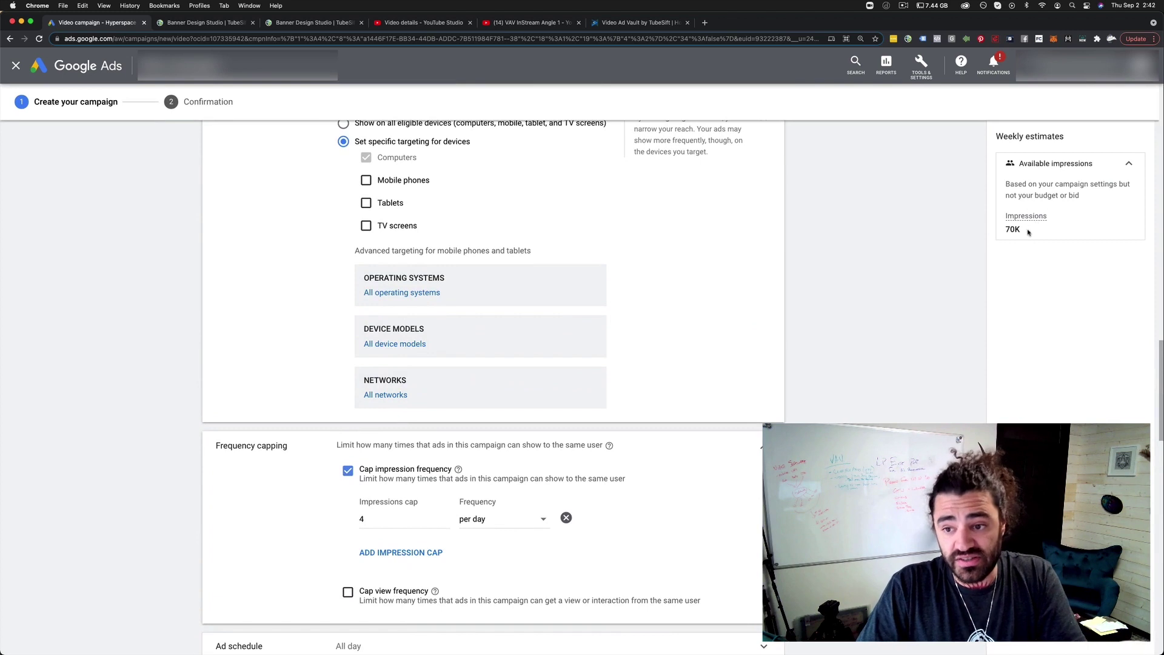
scroll(494, 281, "up", 1)
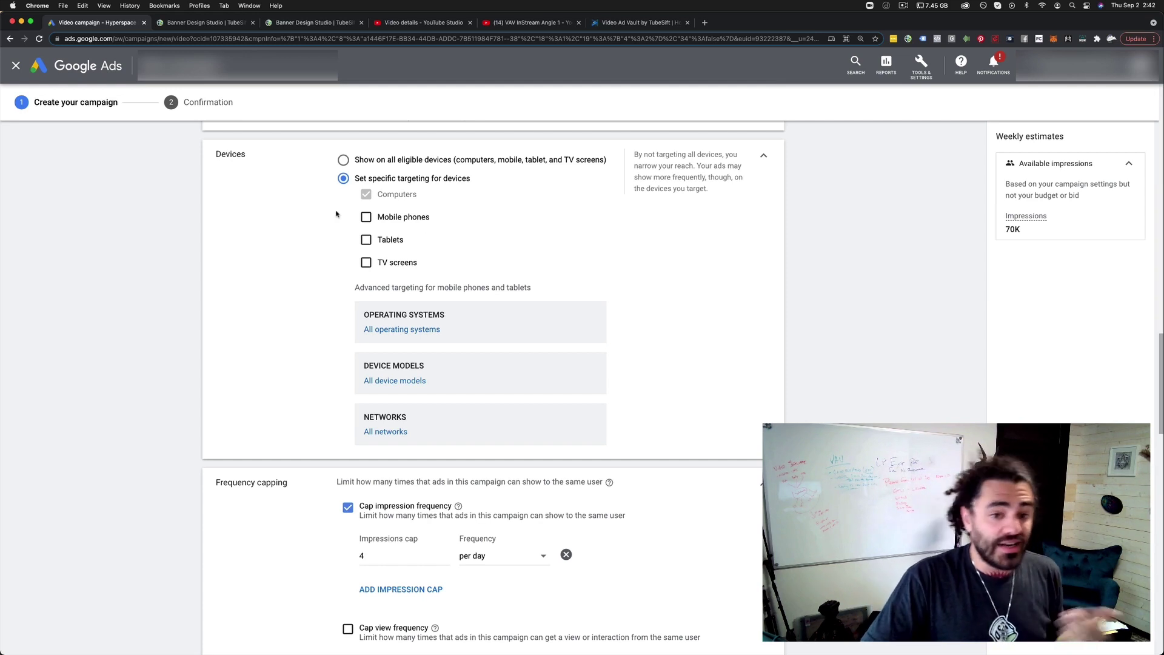
left_click(367, 218)
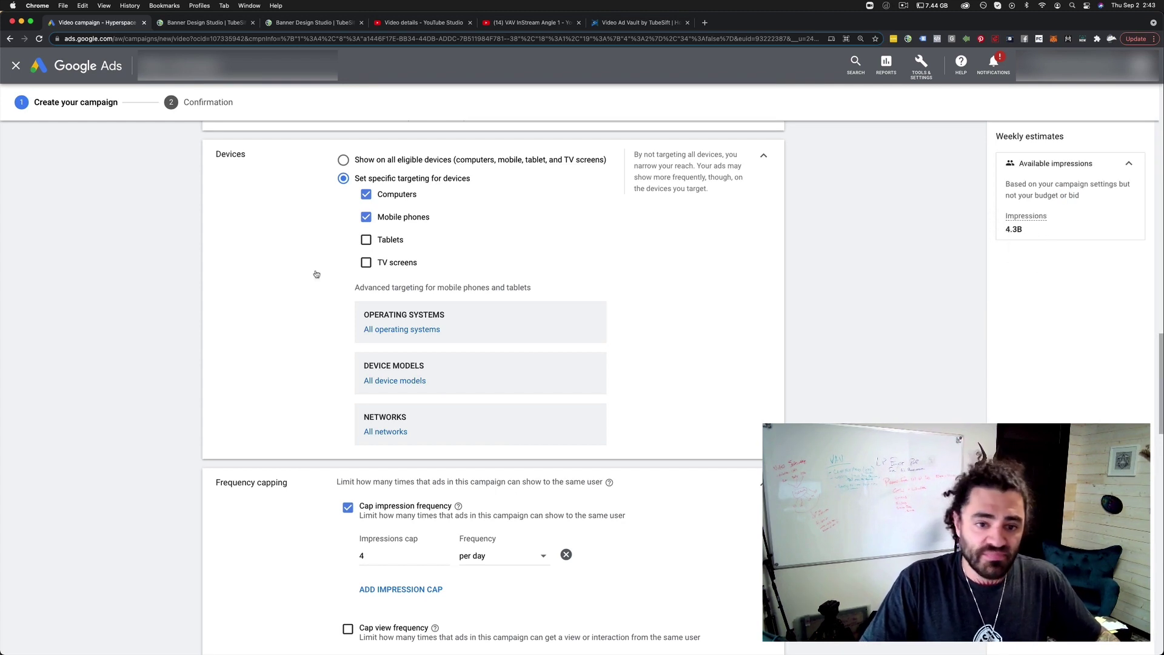
left_click(365, 196)
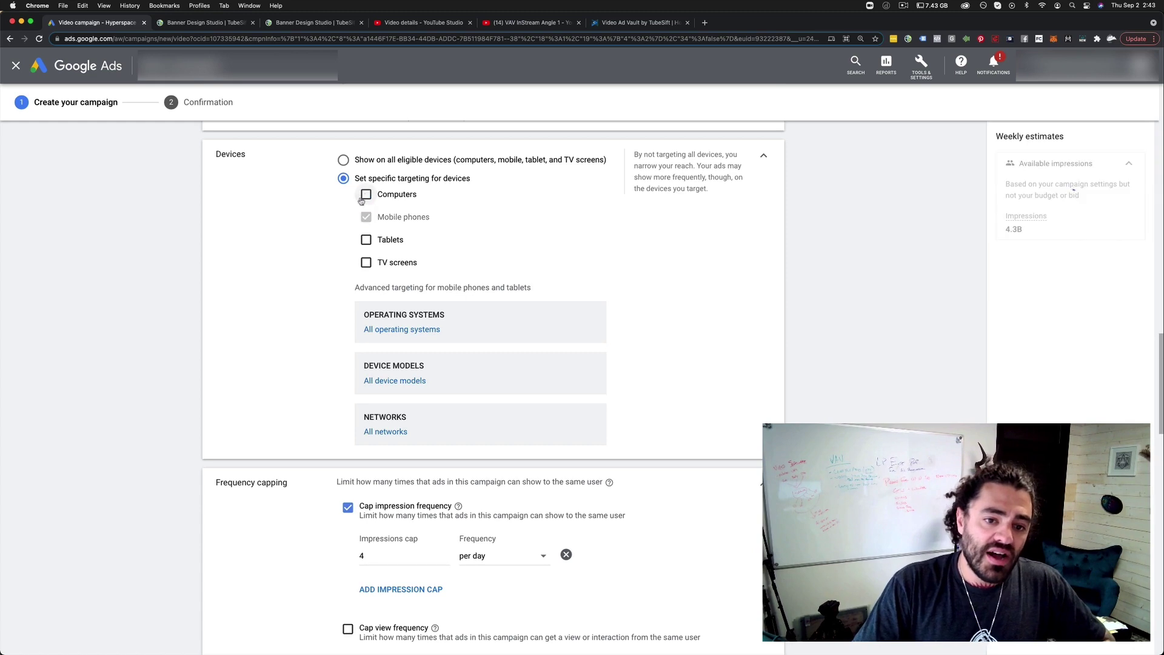
scroll(365, 222, "down", 15)
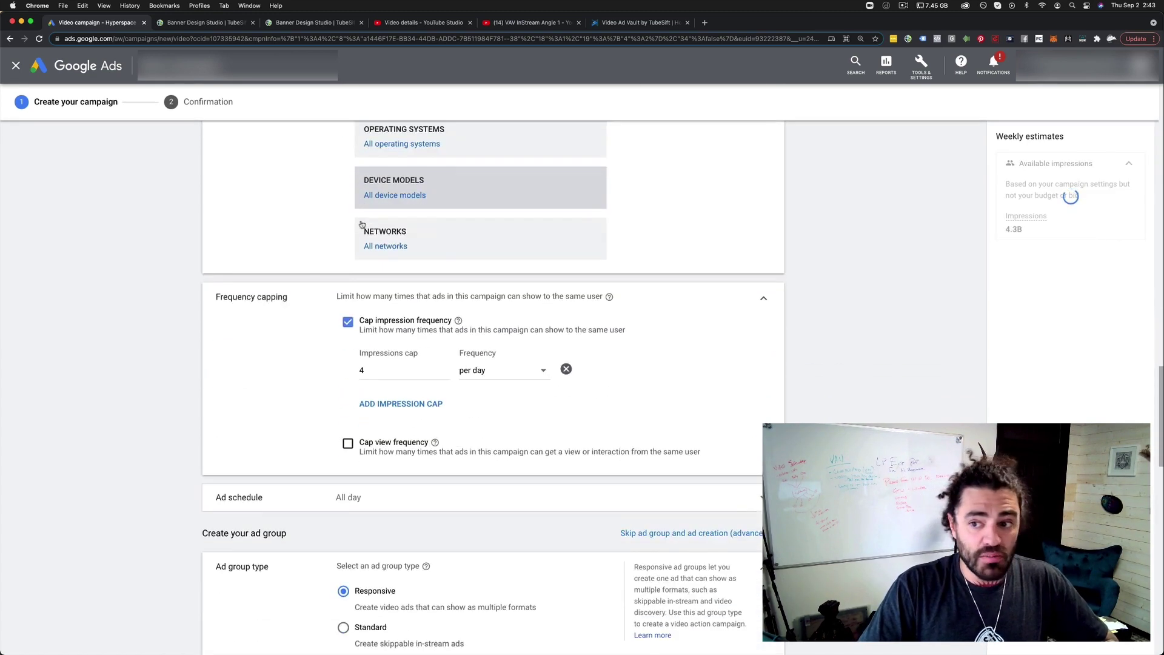
scroll(638, 357, "down", 15)
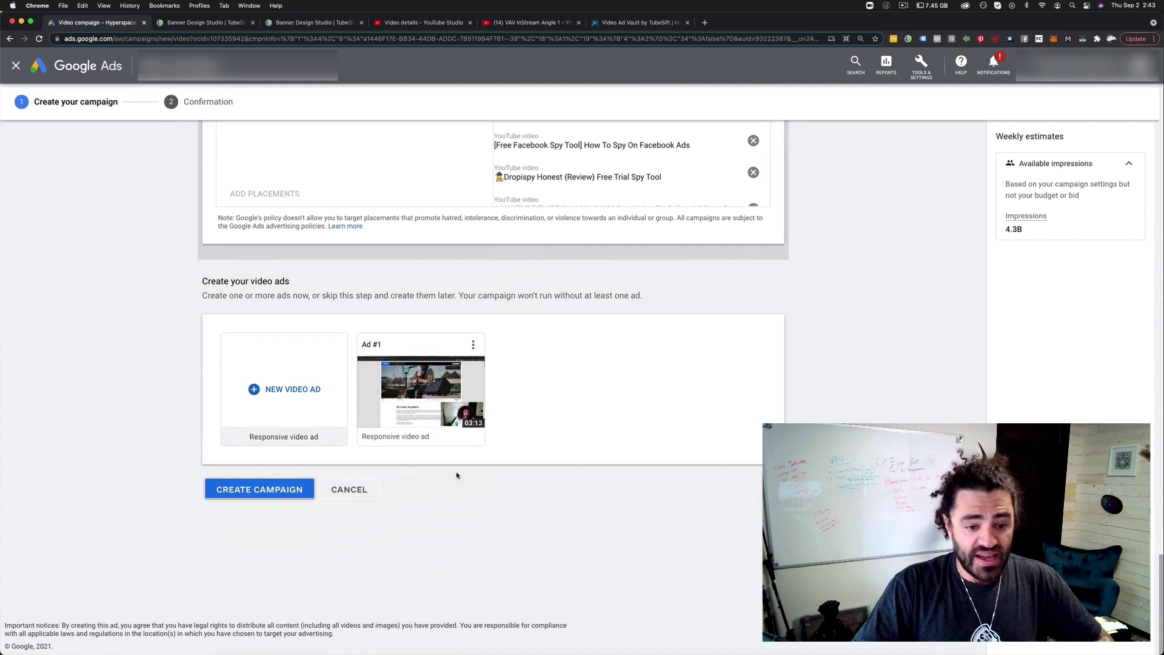
left_click(473, 344)
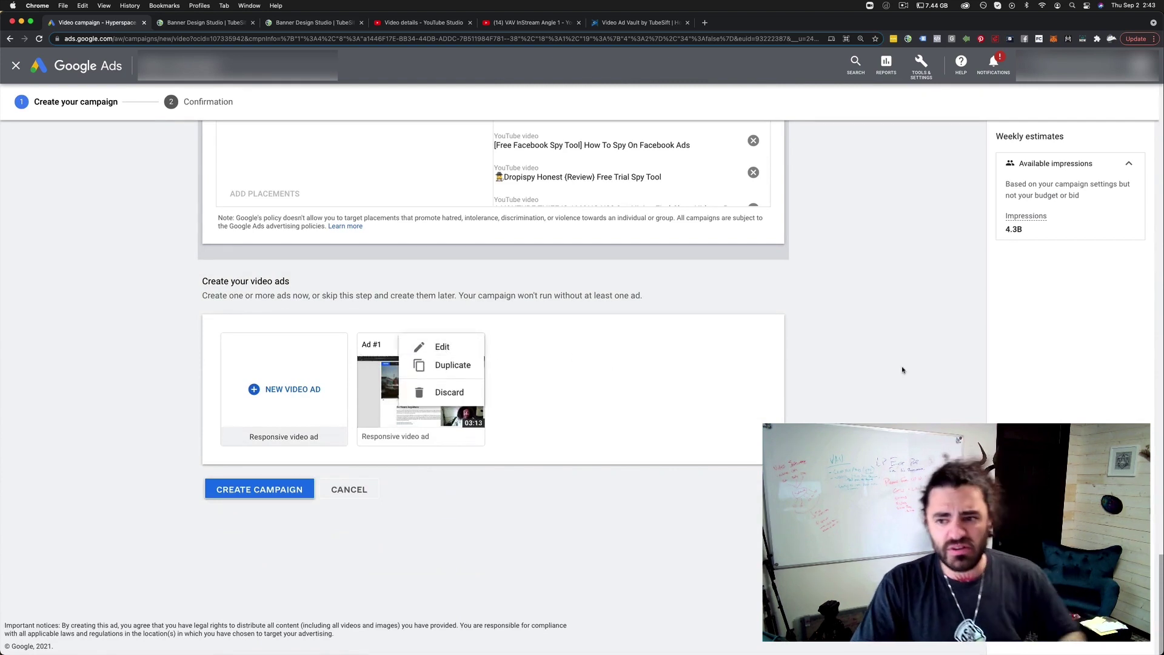
left_click(870, 377)
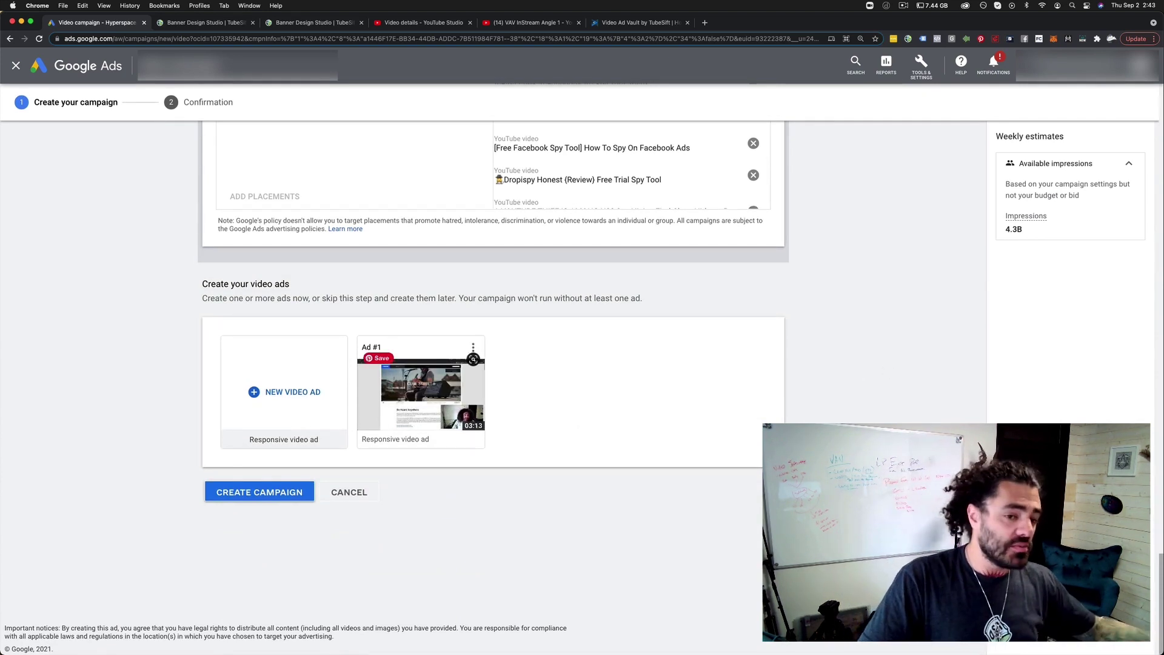
scroll(407, 253, "up", 15)
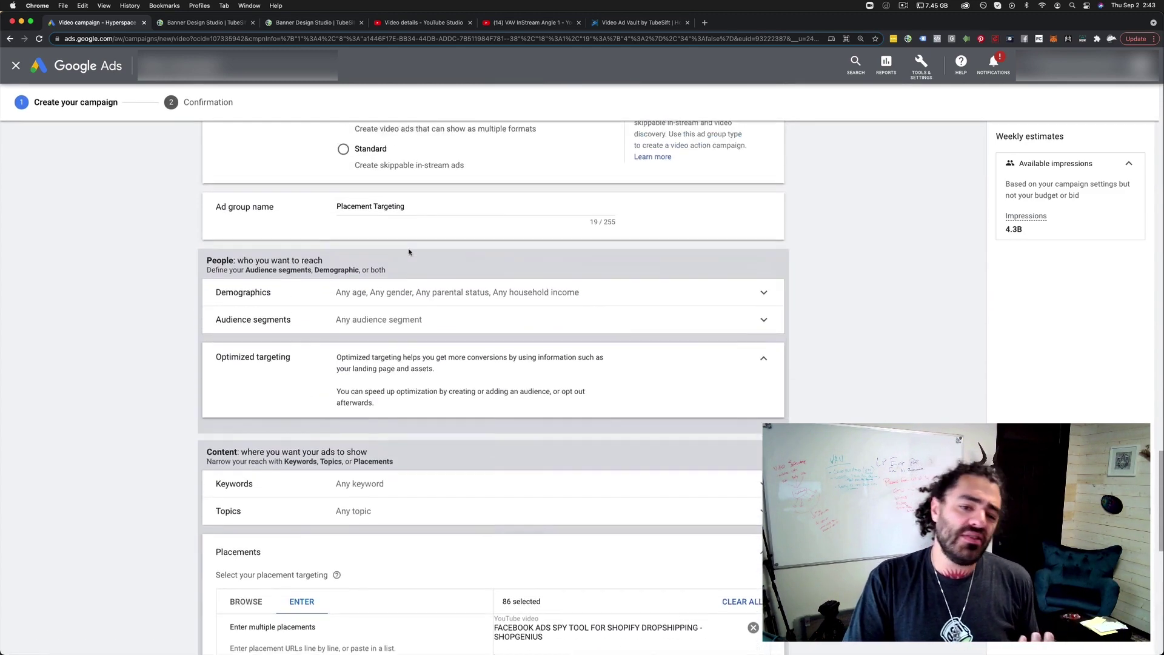
scroll(408, 253, "up", 1)
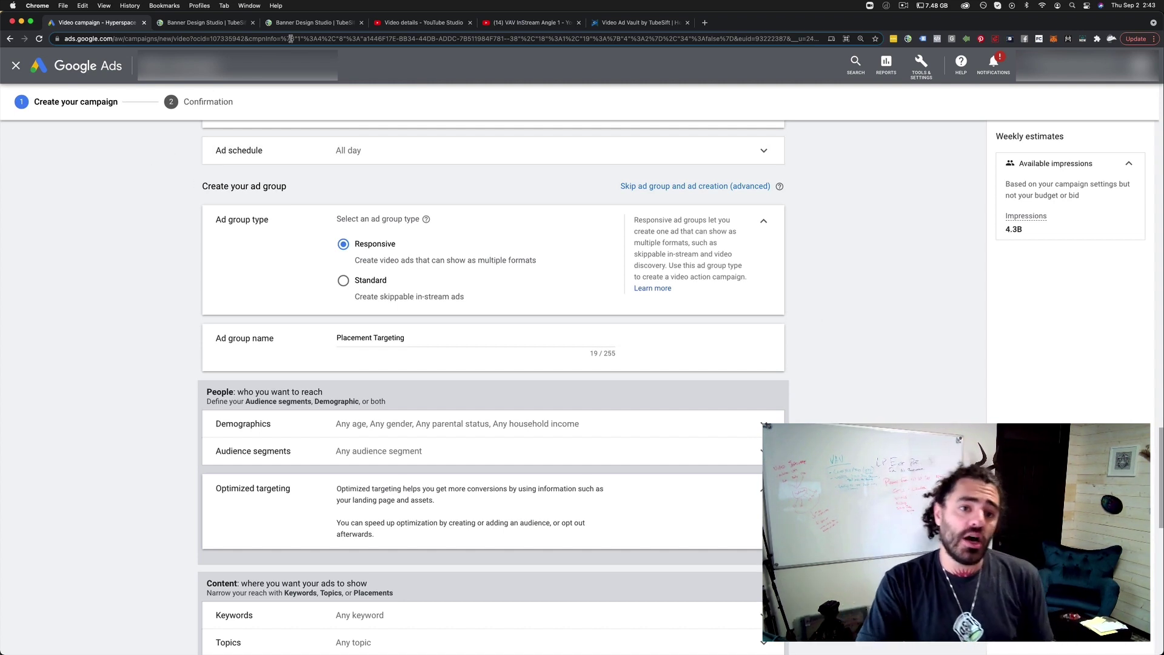
Step: Switch to the TubeSift tab and go to its Video Search page
left_click(203, 22)
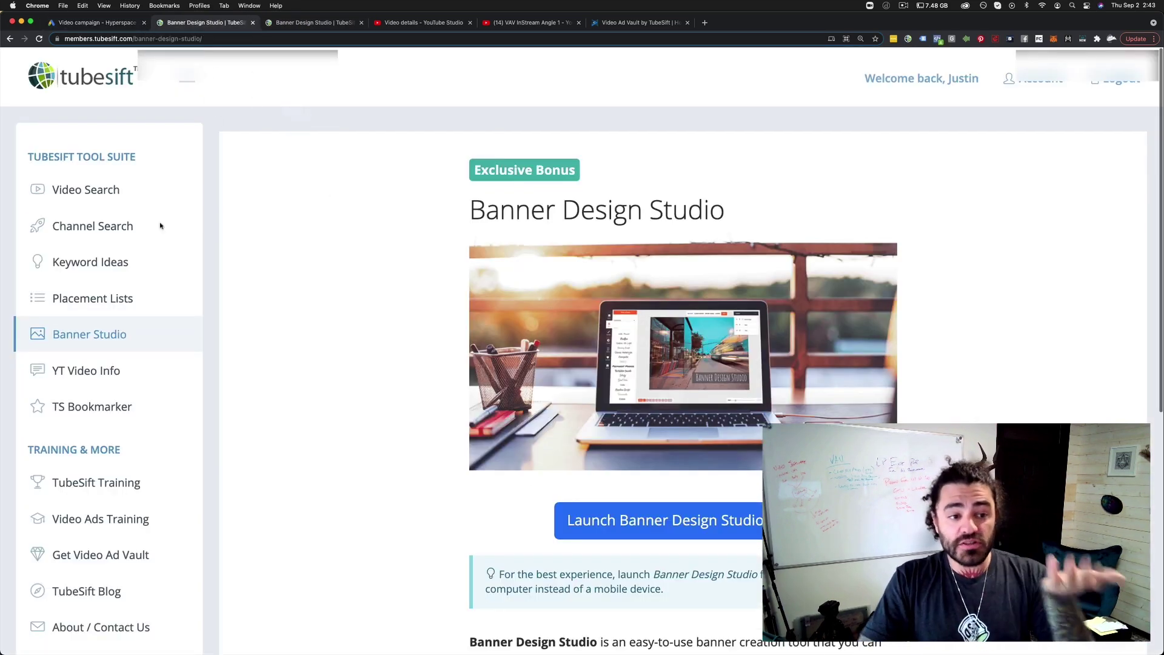
left_click(233, 224)
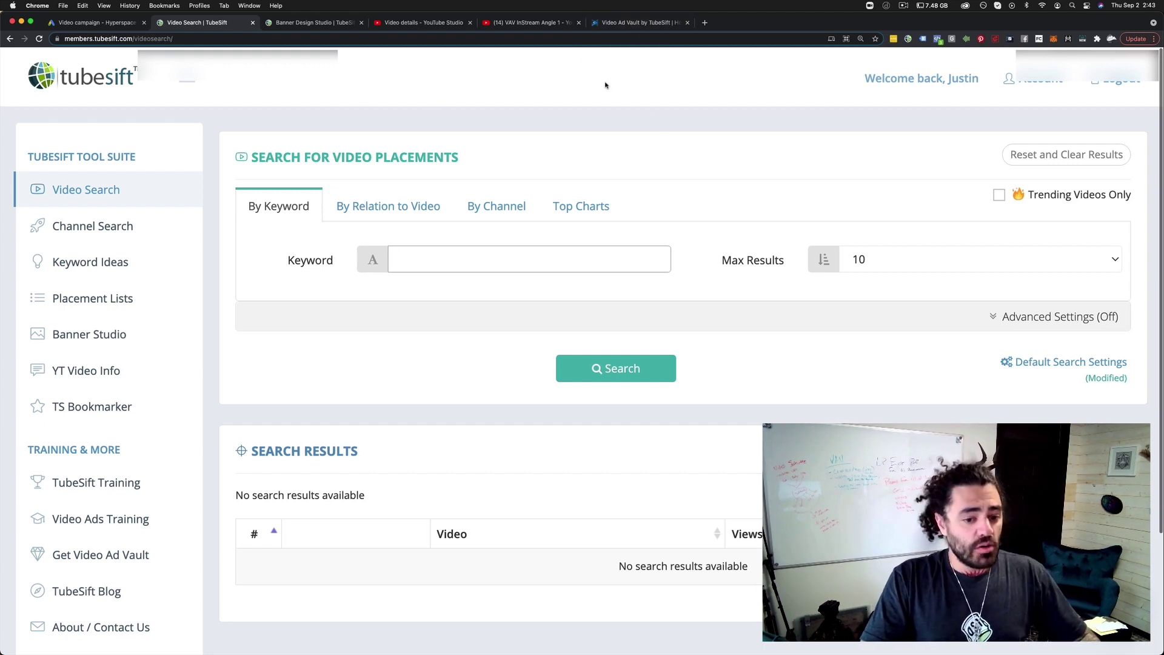
Step: On the Video Ad Vault homepage, highlight the spy-tool headline, then log in to the ad library
left_click(622, 24)
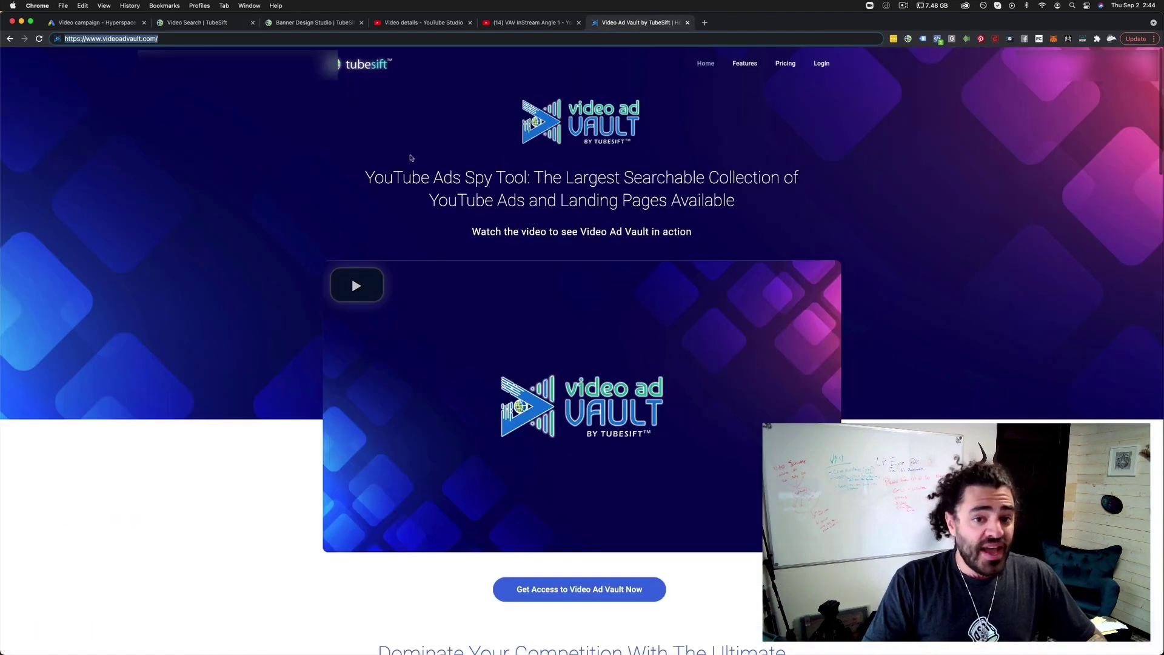
scroll(296, 152, "down", 3)
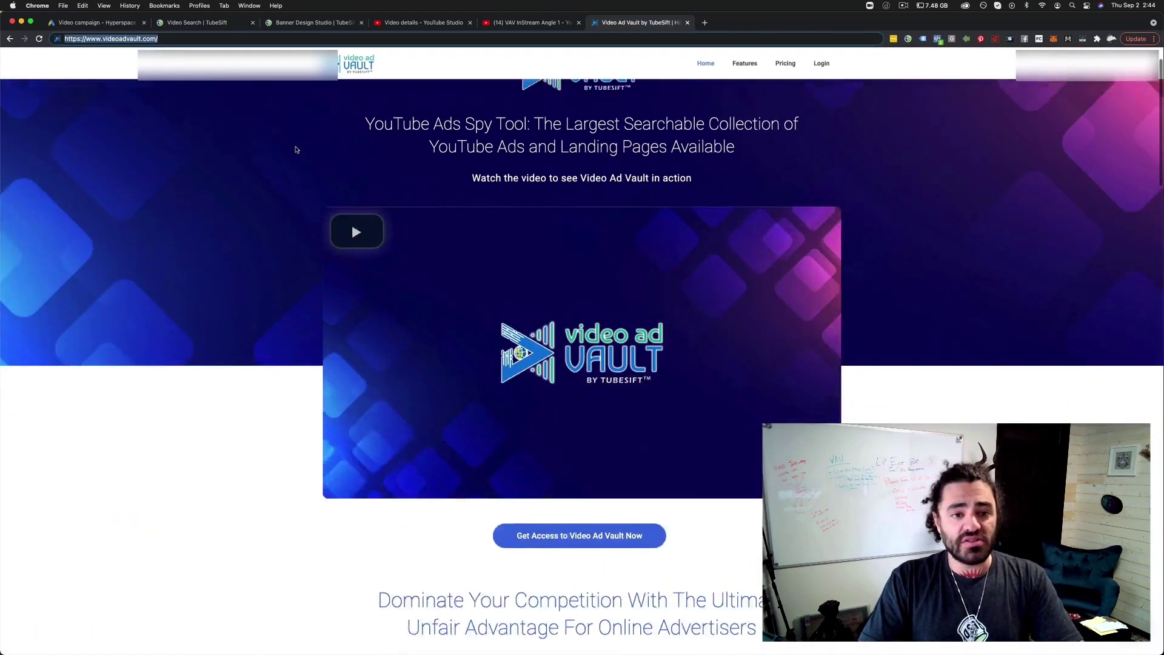
scroll(285, 140, "up", 3)
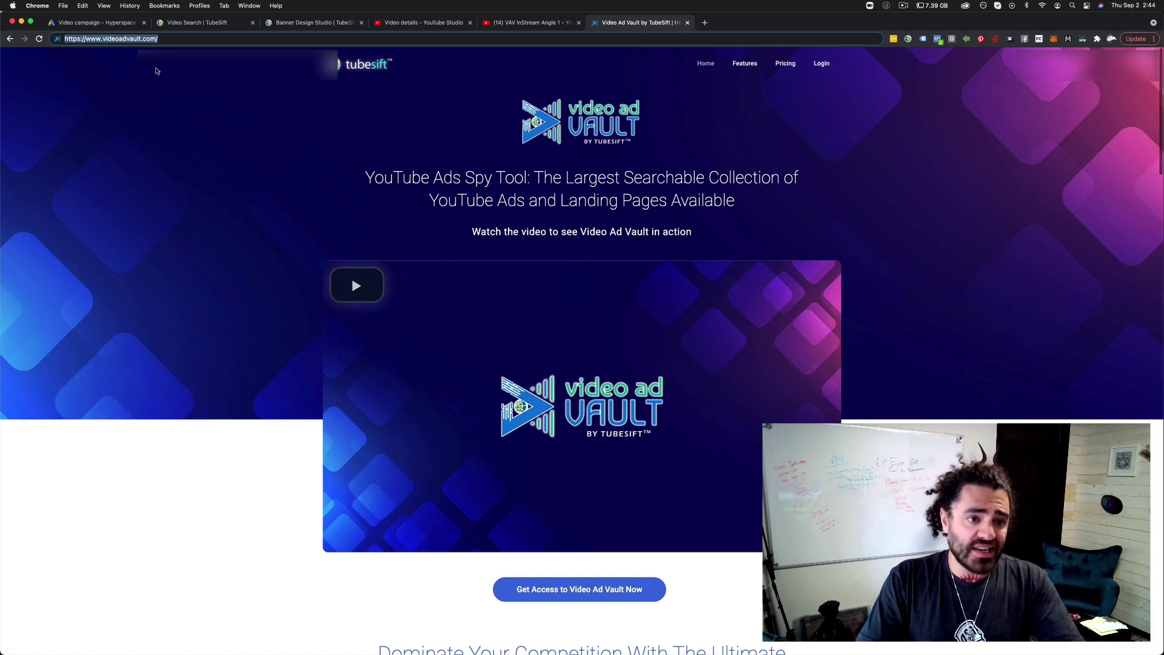
left_click(156, 76)
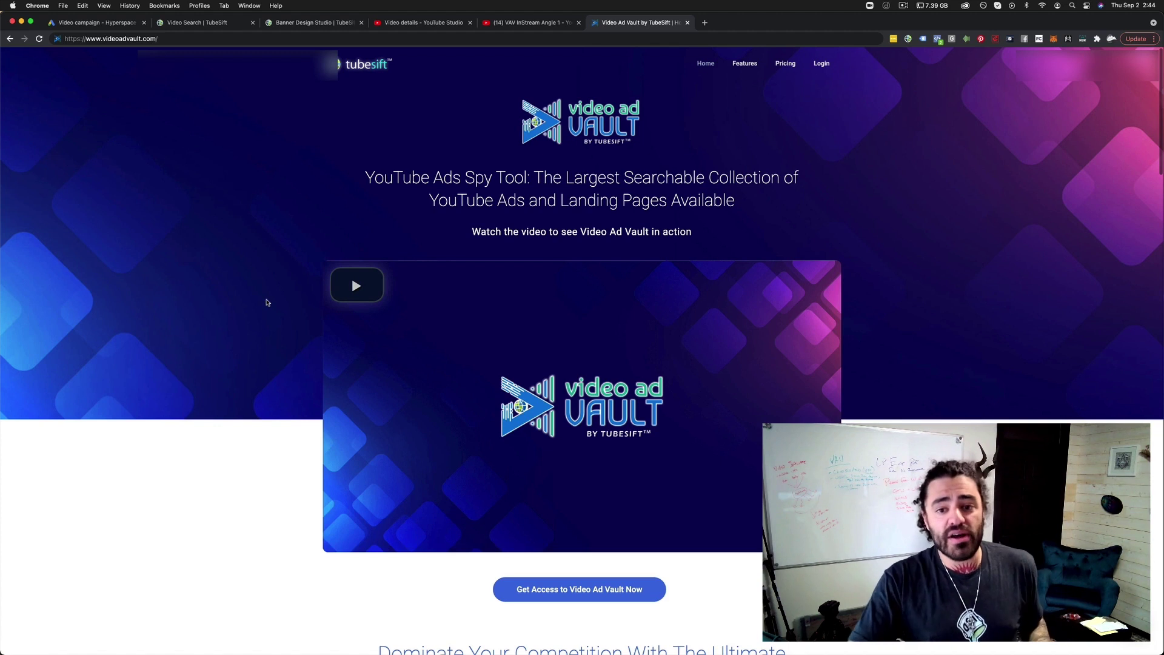
left_click_drag(412, 177, 842, 203)
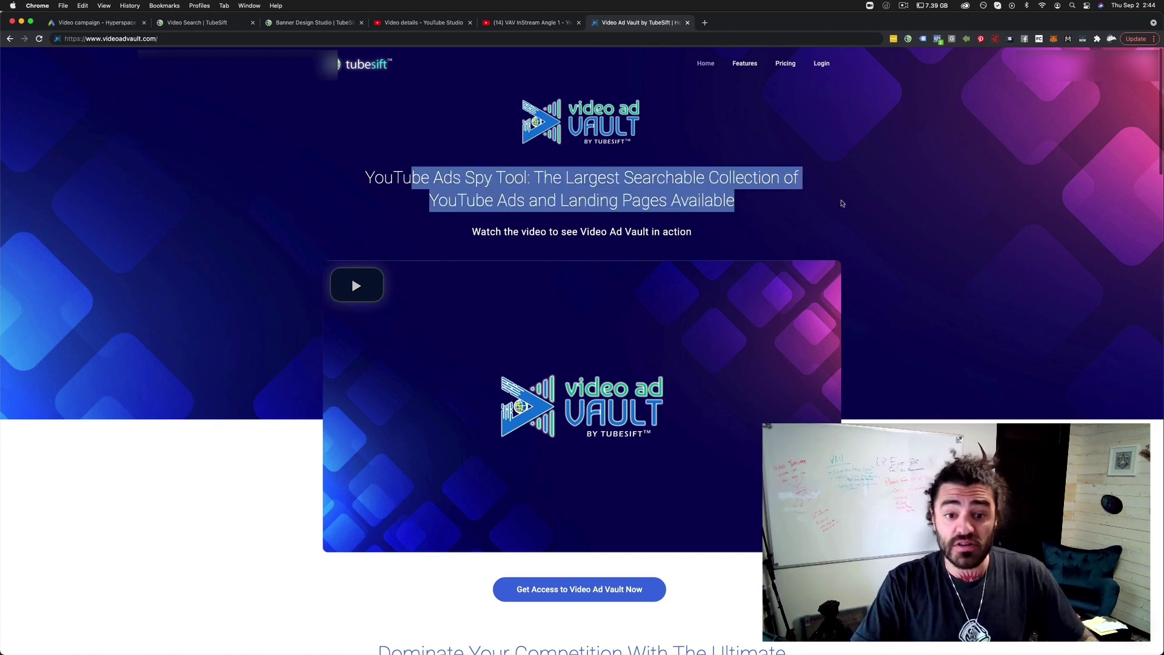
left_click(842, 203)
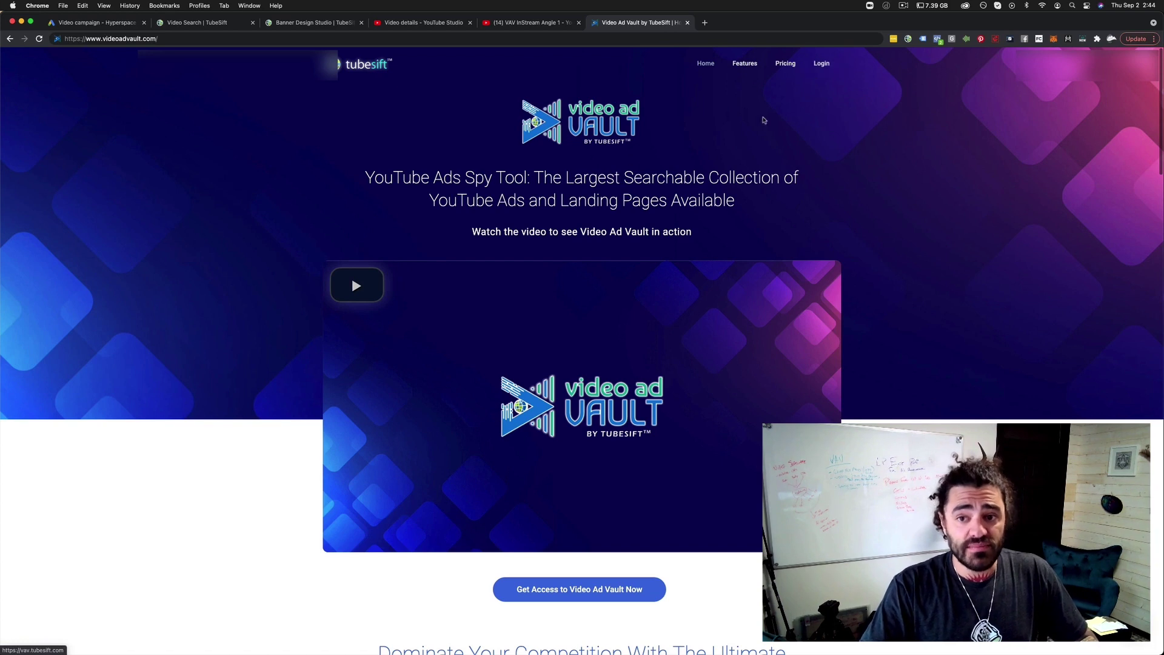
left_click(824, 64)
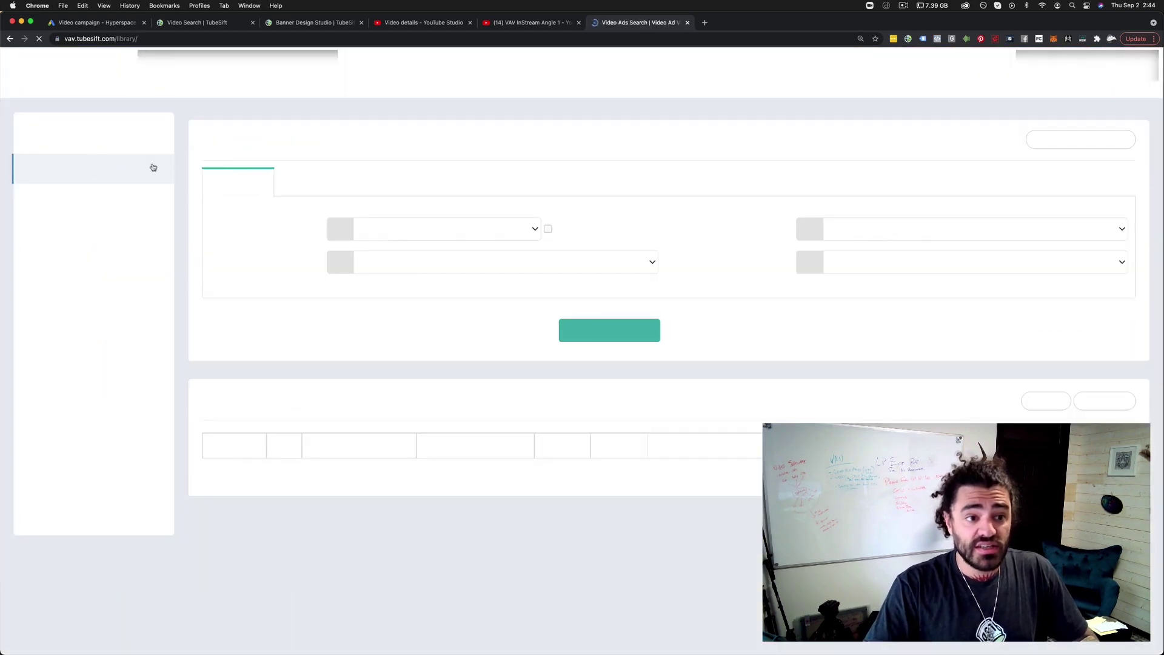
Step: Search the ad library by term for 'clickfunnels'
left_click(313, 183)
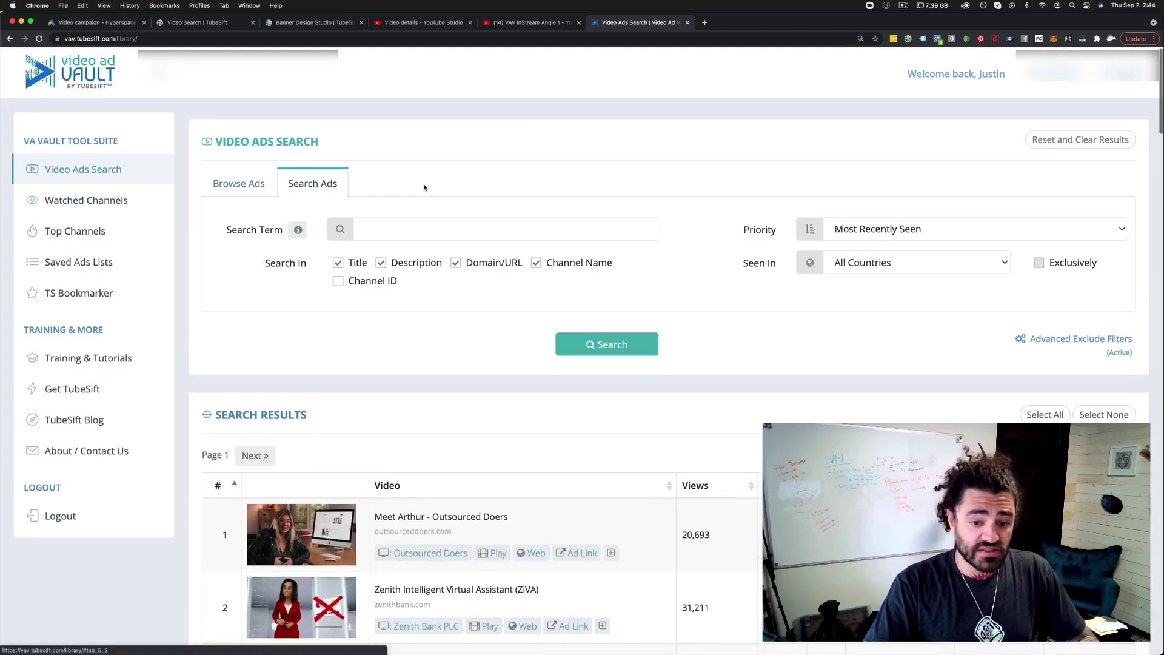
scroll(389, 221, "down", 1)
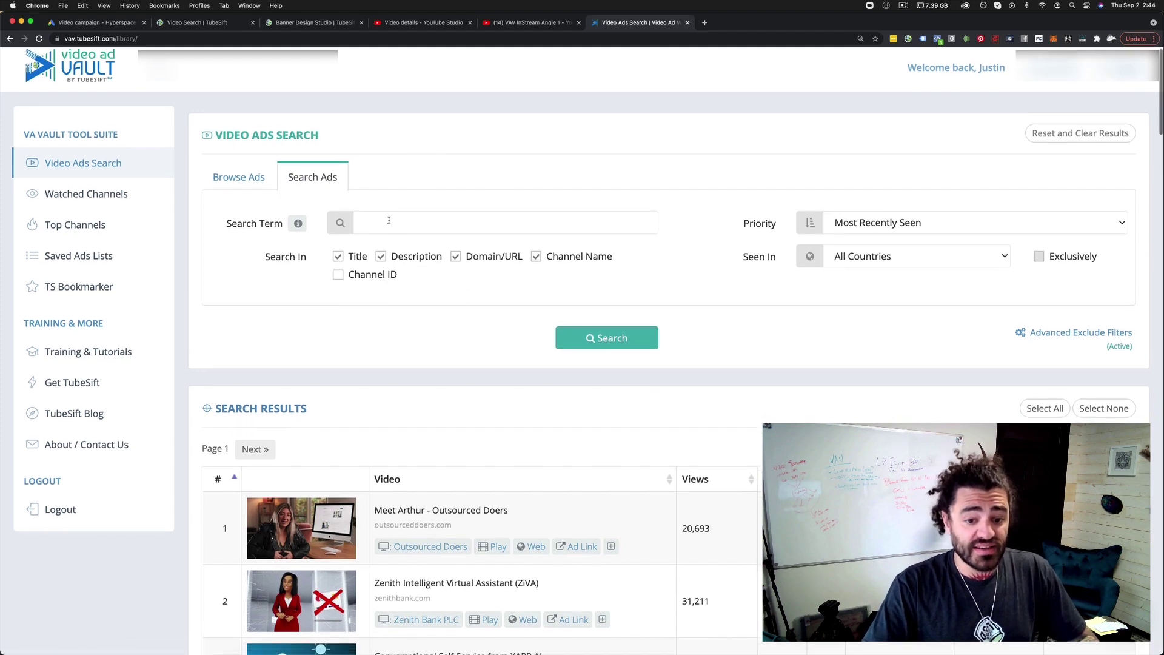
left_click(412, 223)
type("click")
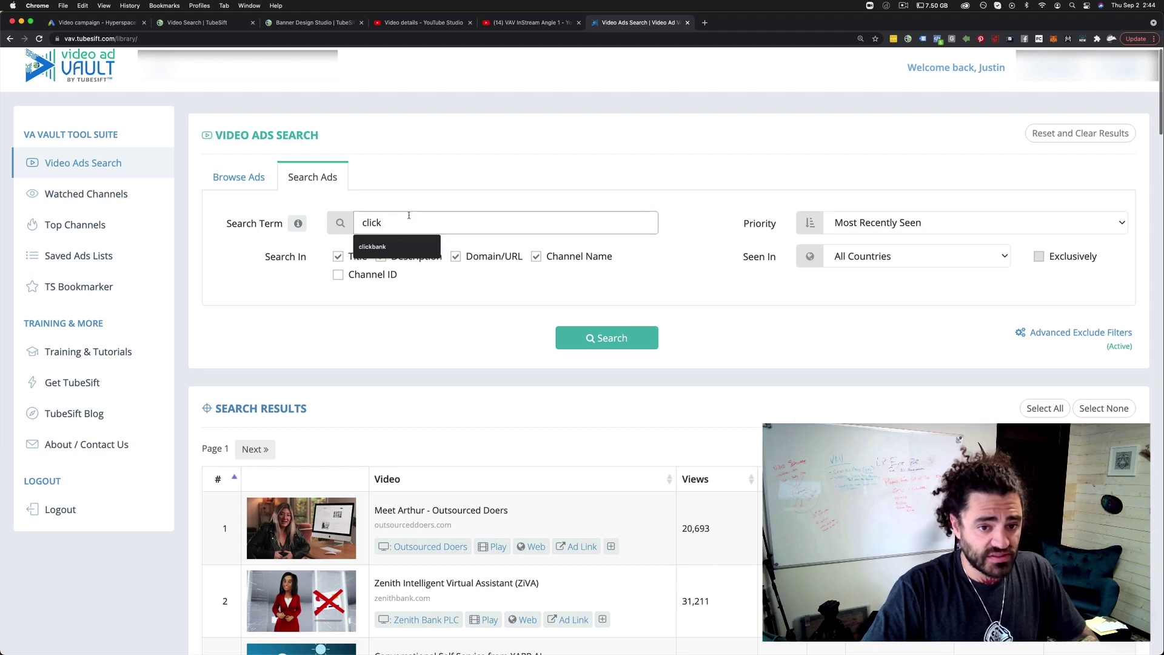
type("funnels")
key("Return")
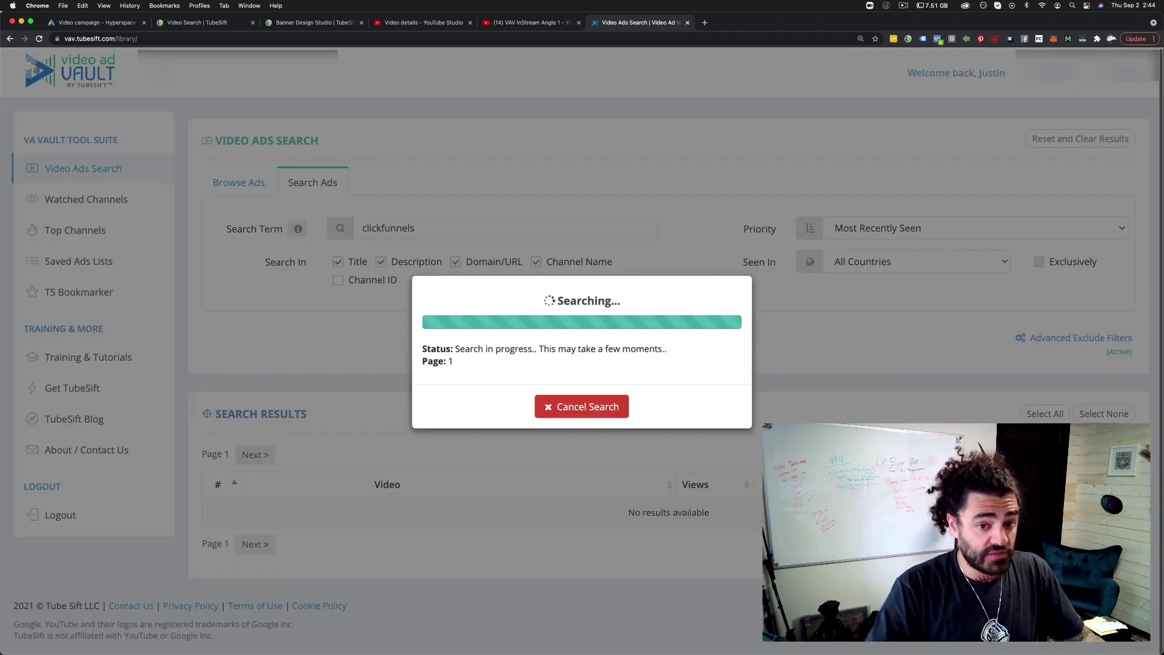
Step: Open the PWA Ad - No Amazon Store V2B result's ad link in a new tab
scroll(421, 457, "down", 5)
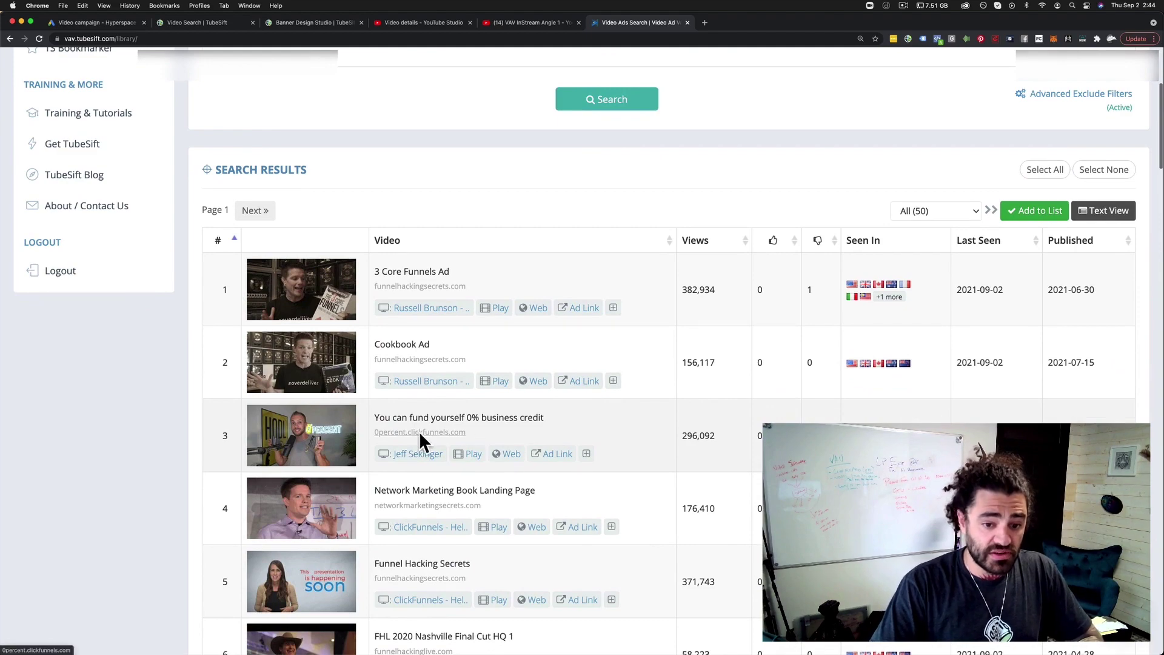
scroll(420, 442, "down", 3)
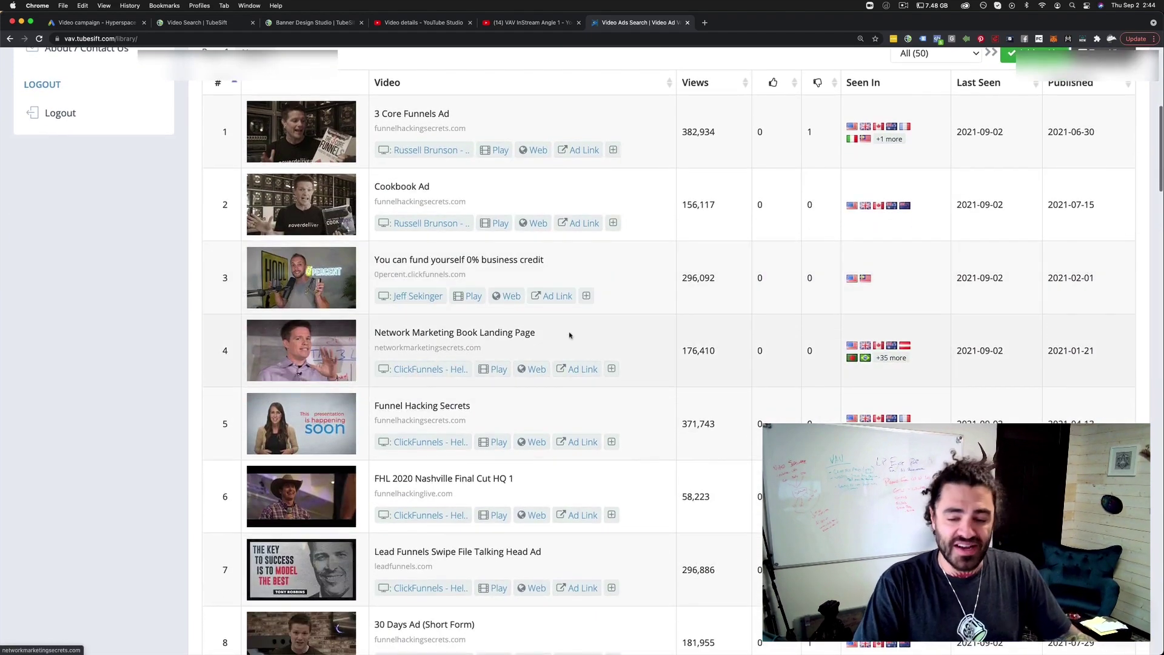
scroll(564, 342, "down", 6)
scroll(562, 350, "down", 14)
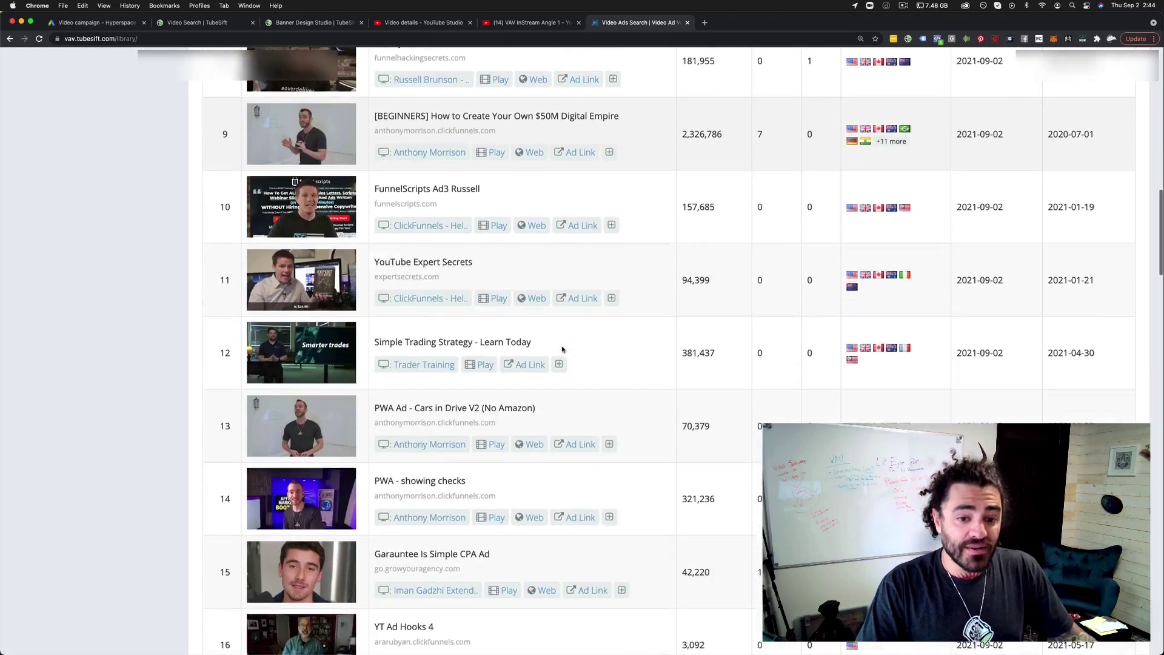
scroll(562, 348, "down", 1)
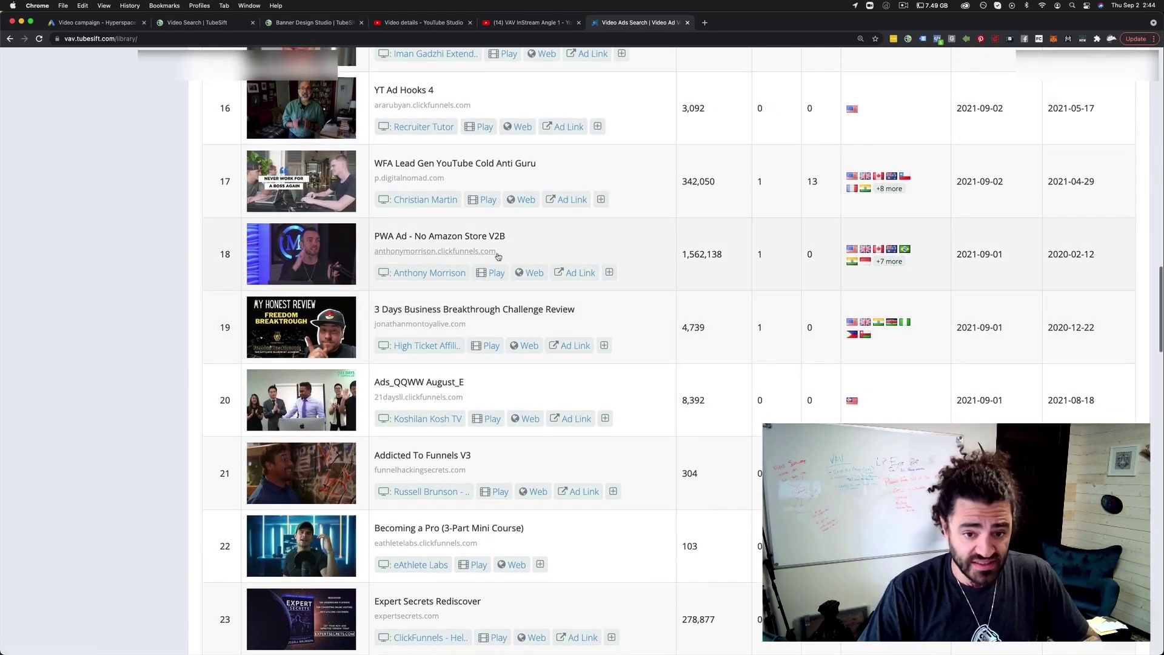
left_click(560, 279)
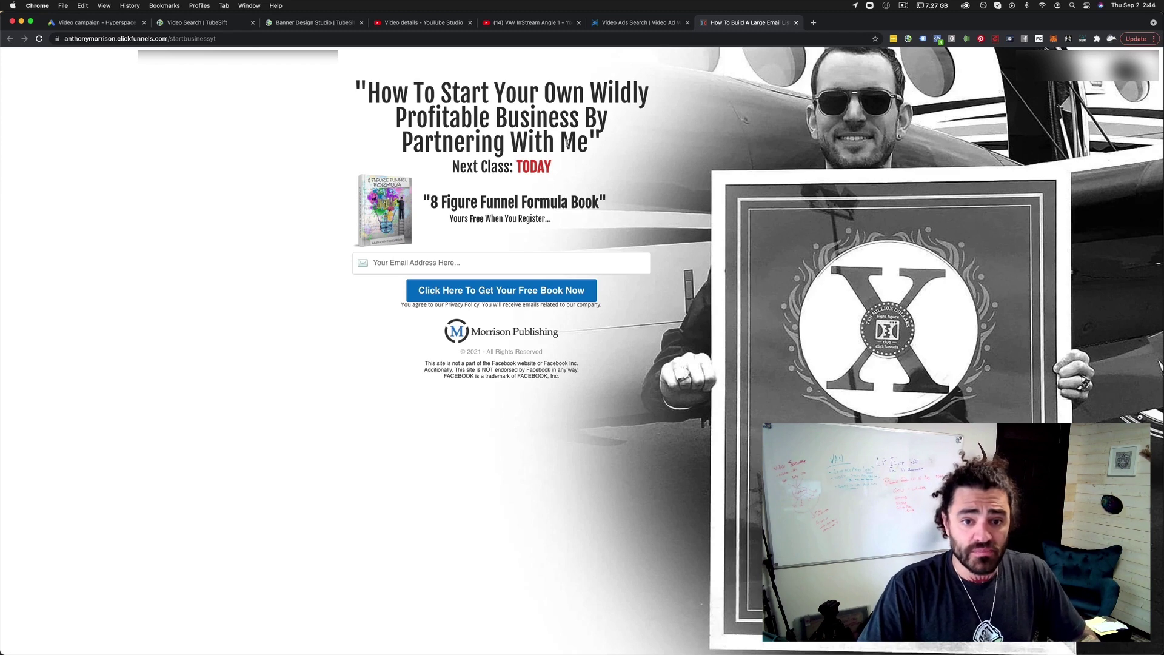
Step: Back on the clickfunnels results, view and close the PWA Ad - No Amazon Store V2B details
left_click(643, 24)
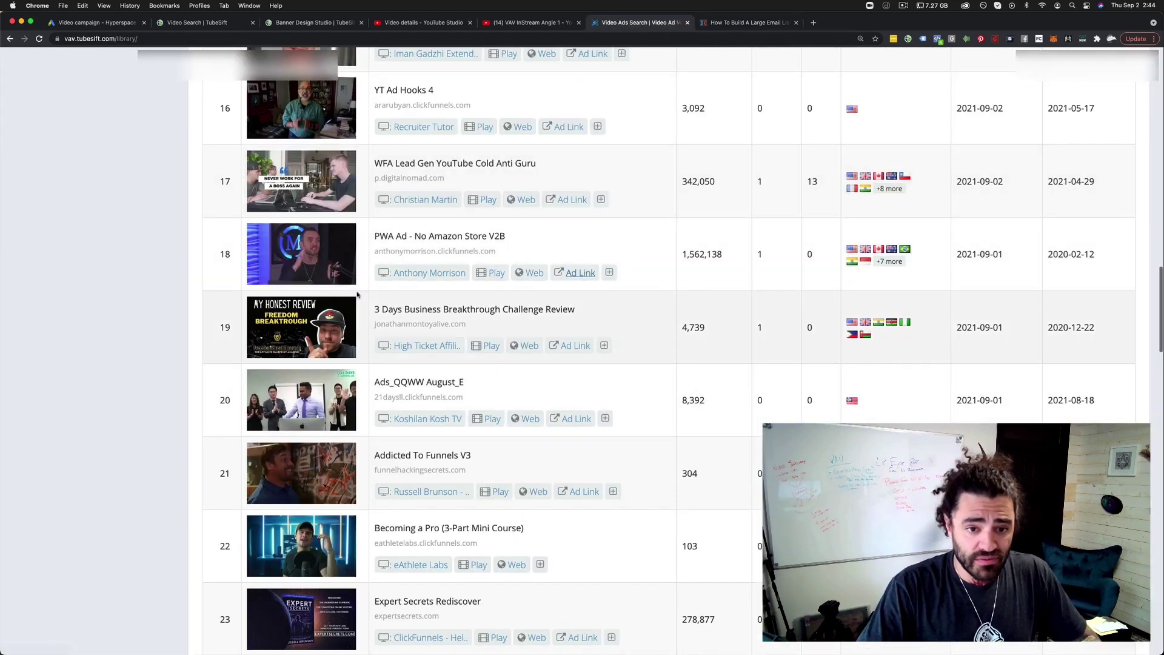
left_click(610, 273)
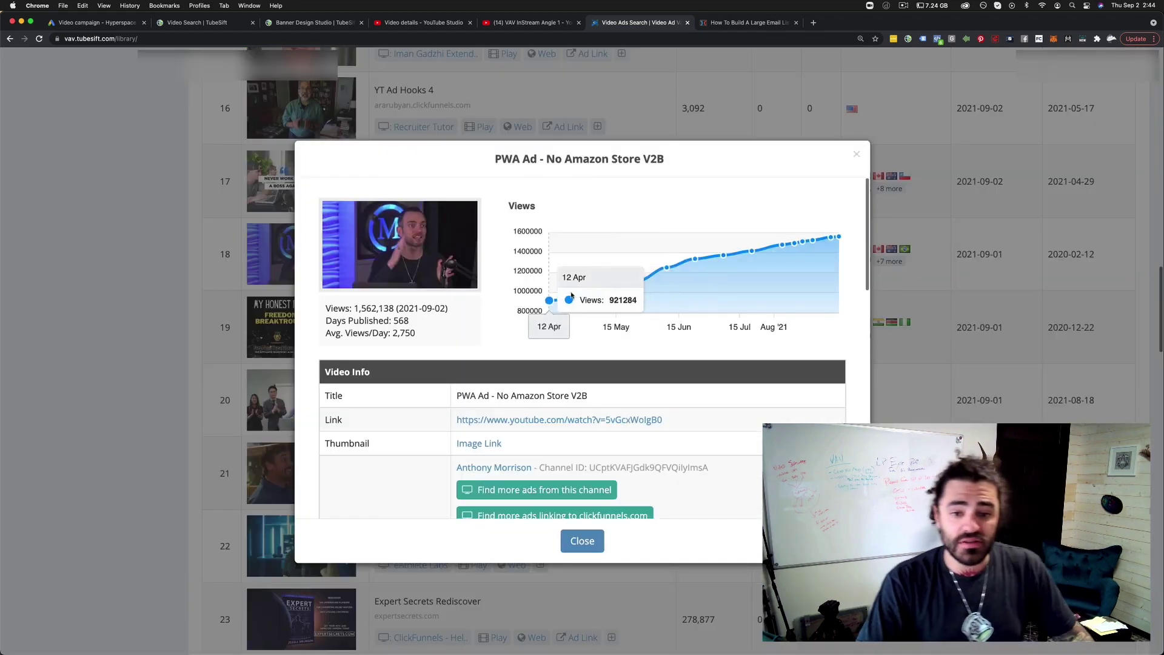
scroll(521, 423, "down", 7)
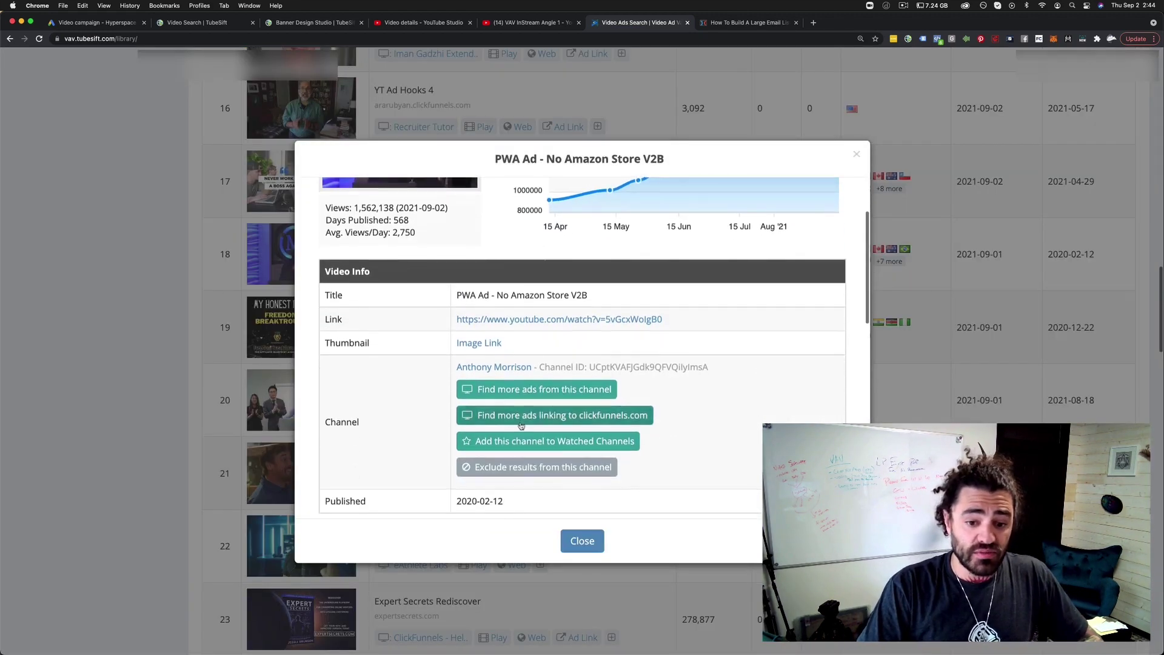
scroll(521, 423, "down", 5)
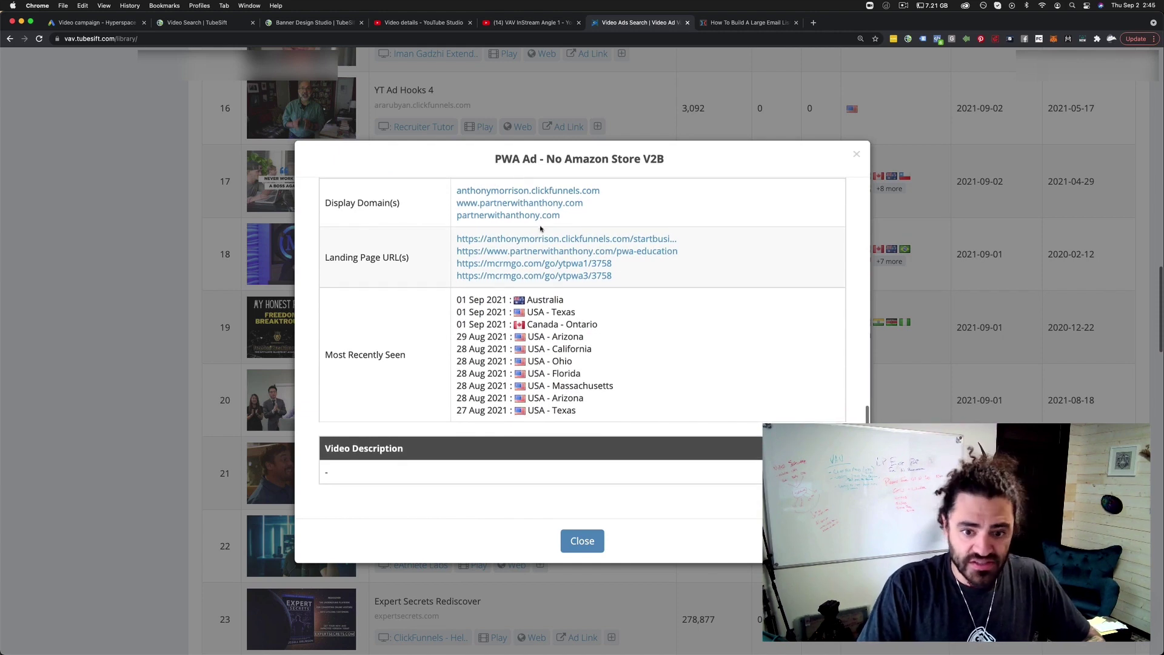
scroll(649, 343, "down", 4)
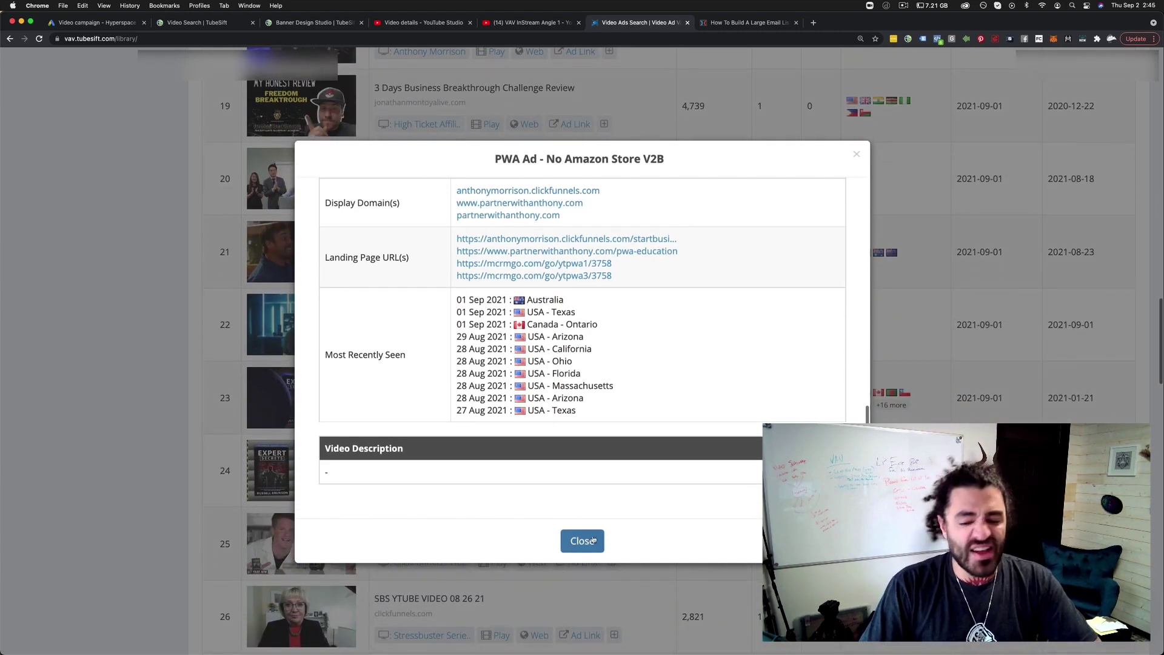
left_click(582, 541)
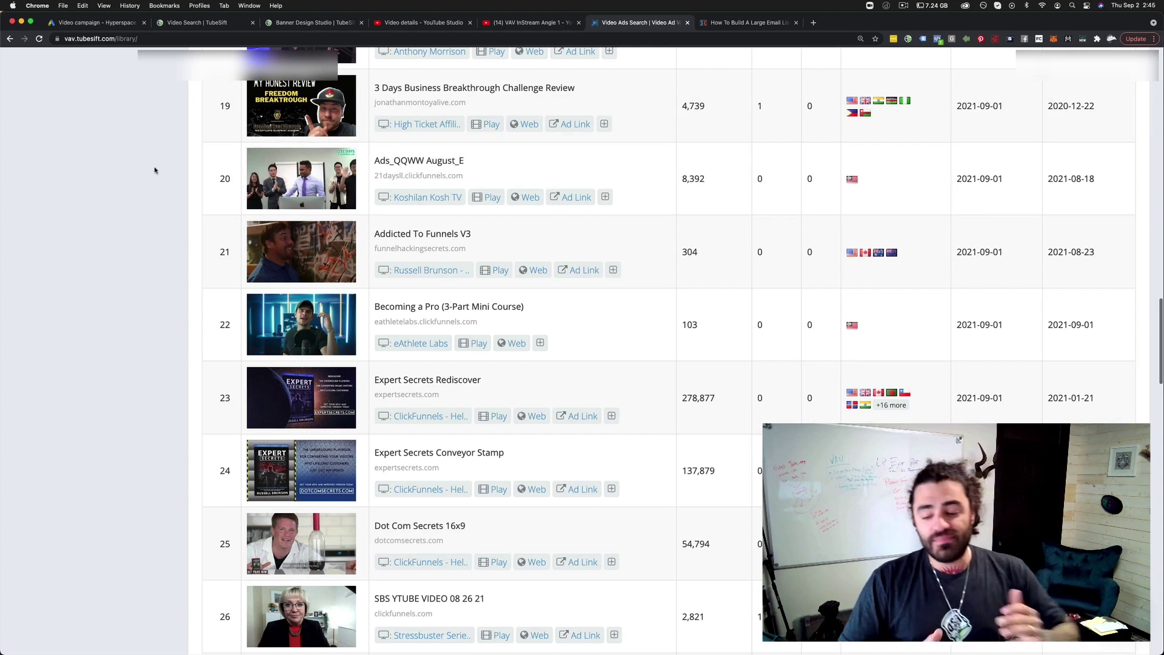